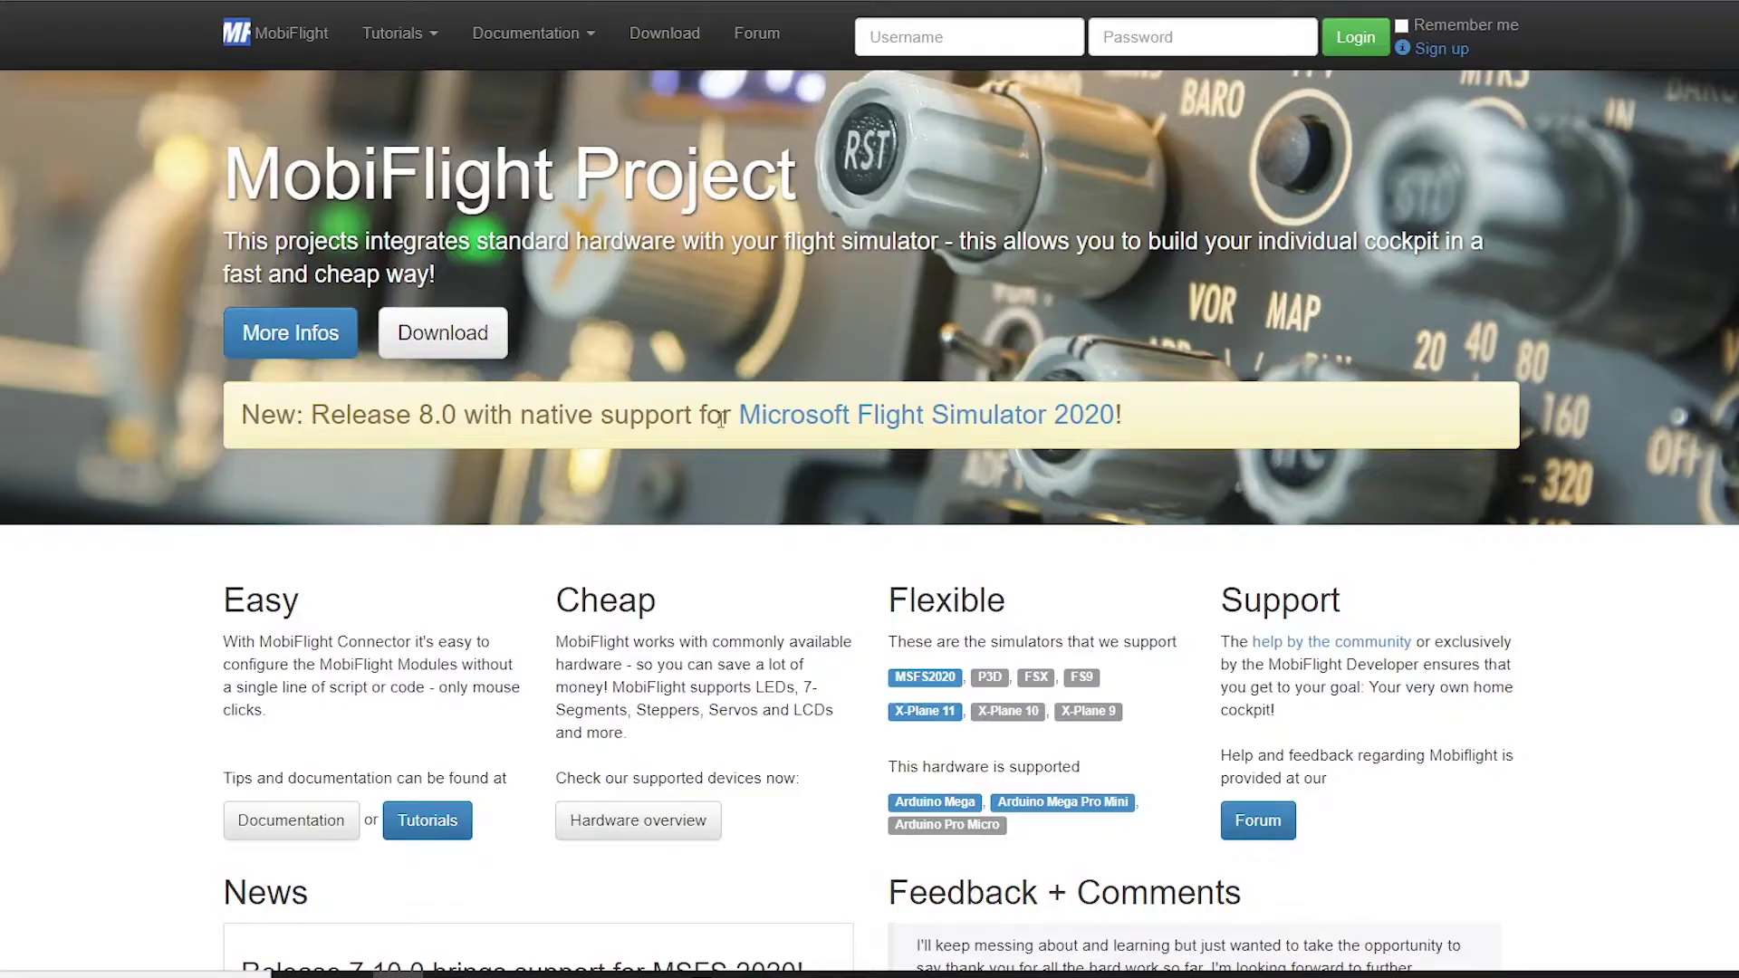
# Step: On the MobiFlight download page, scroll to the Release 8.0 notes and highlight the MSFS2020 Events A32x FBW entry
pyautogui.click(1011, 422)
pyautogui.scroll(-5, 1008, 419)
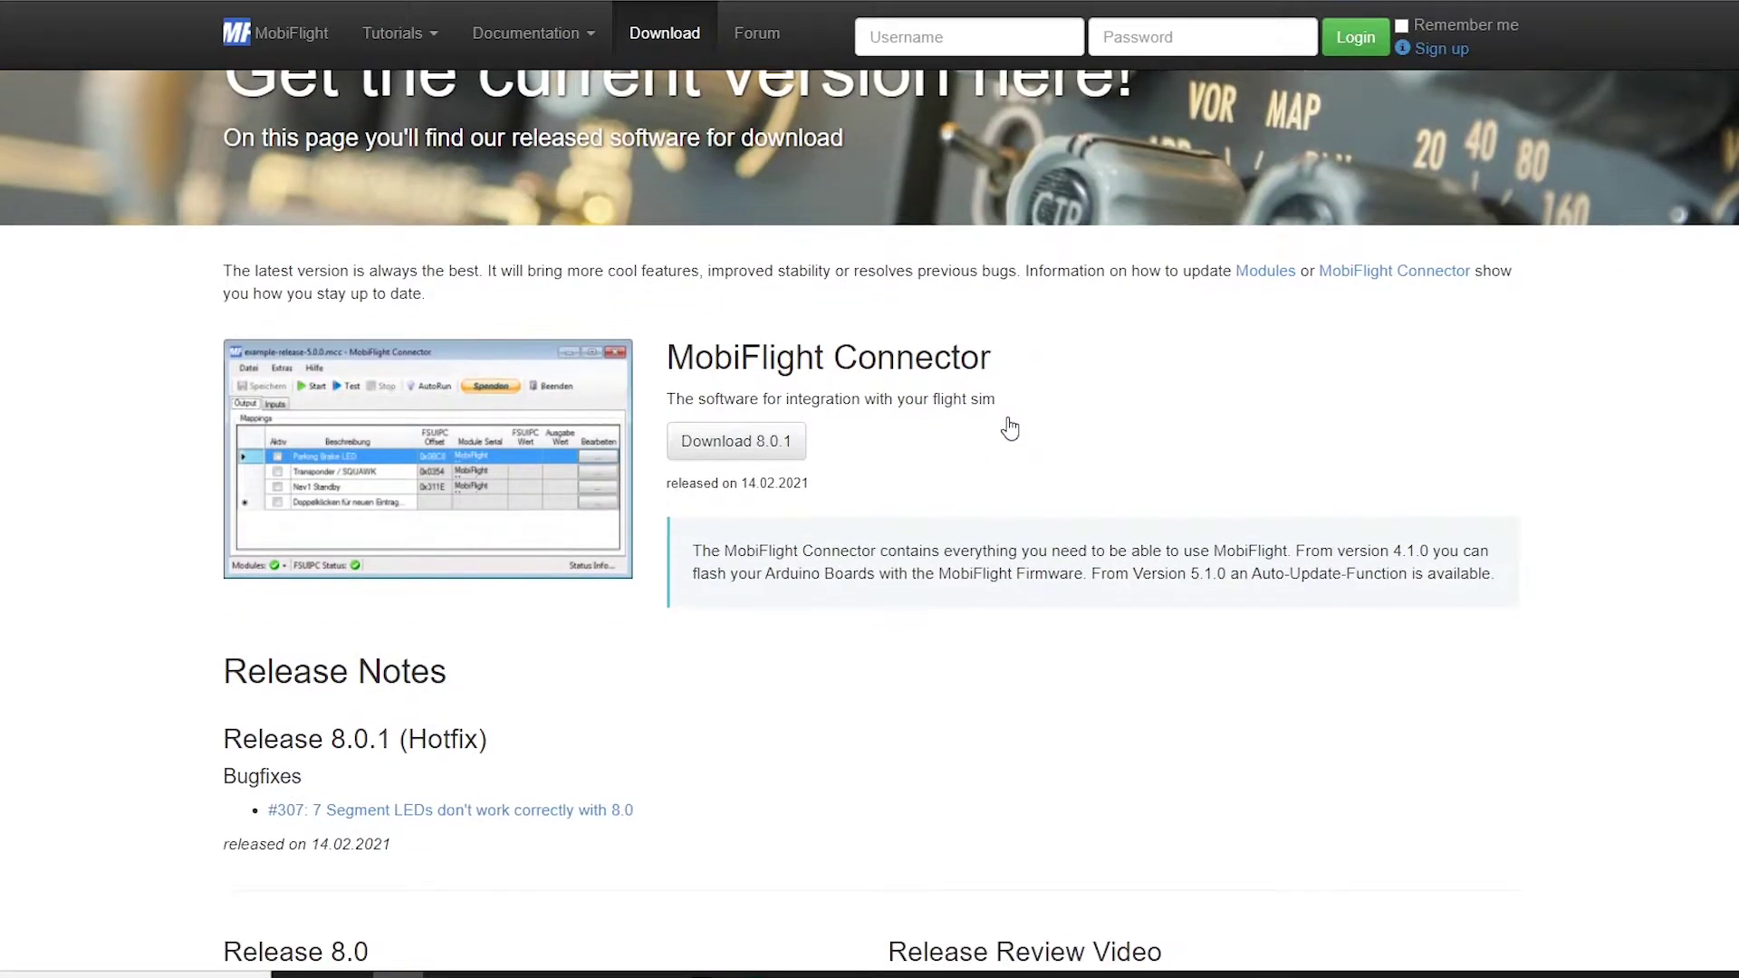
pyautogui.moveTo(671, 667); pyautogui.dragTo(127, 670)
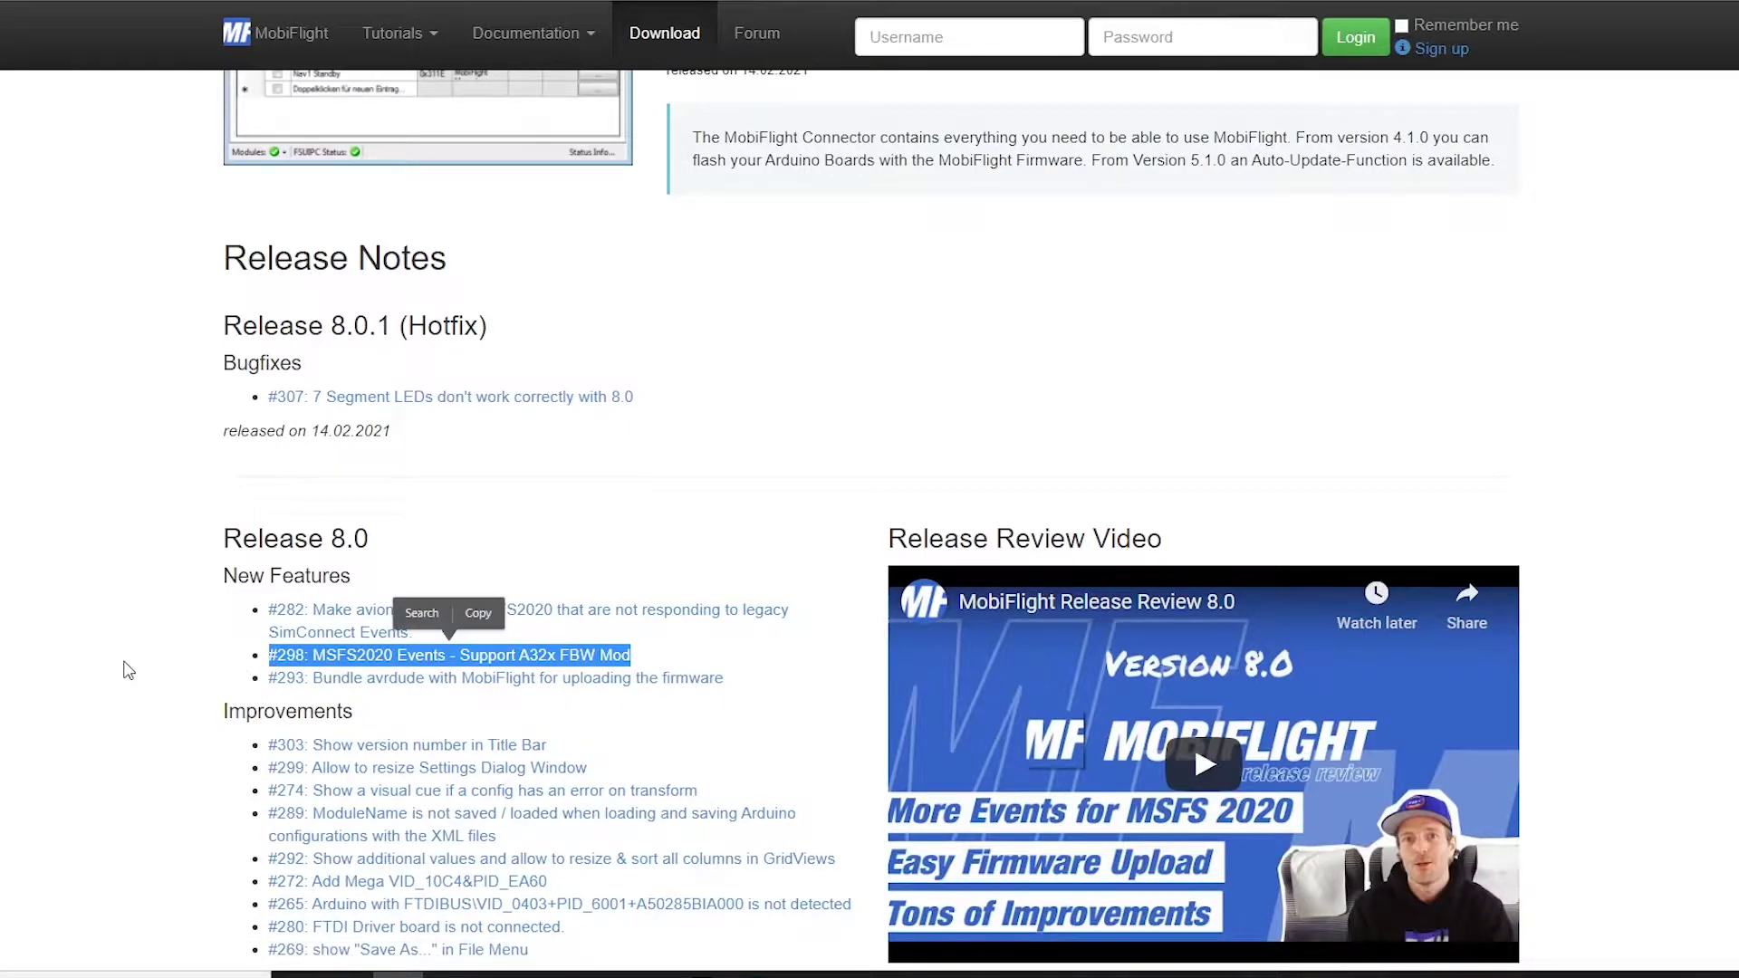
pyautogui.click(127, 670)
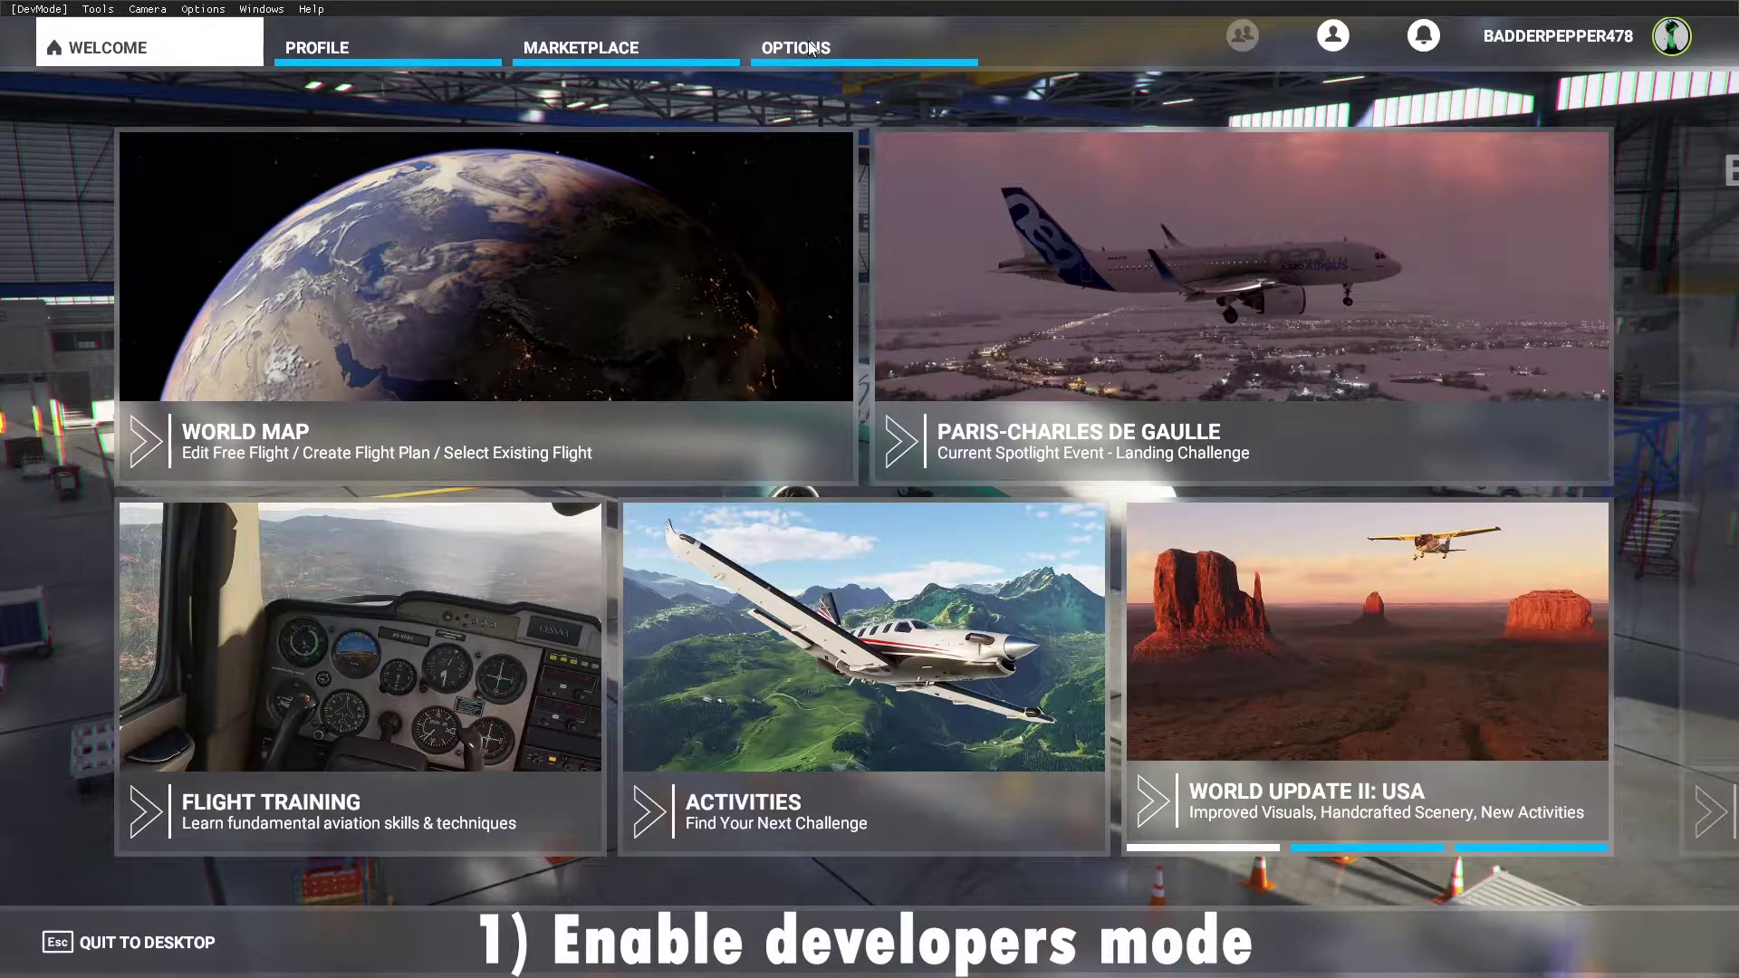
# Step: Turn on Developer Mode under Options > General > Developers and open the Model Behaviors debug window
pyautogui.click(852, 52)
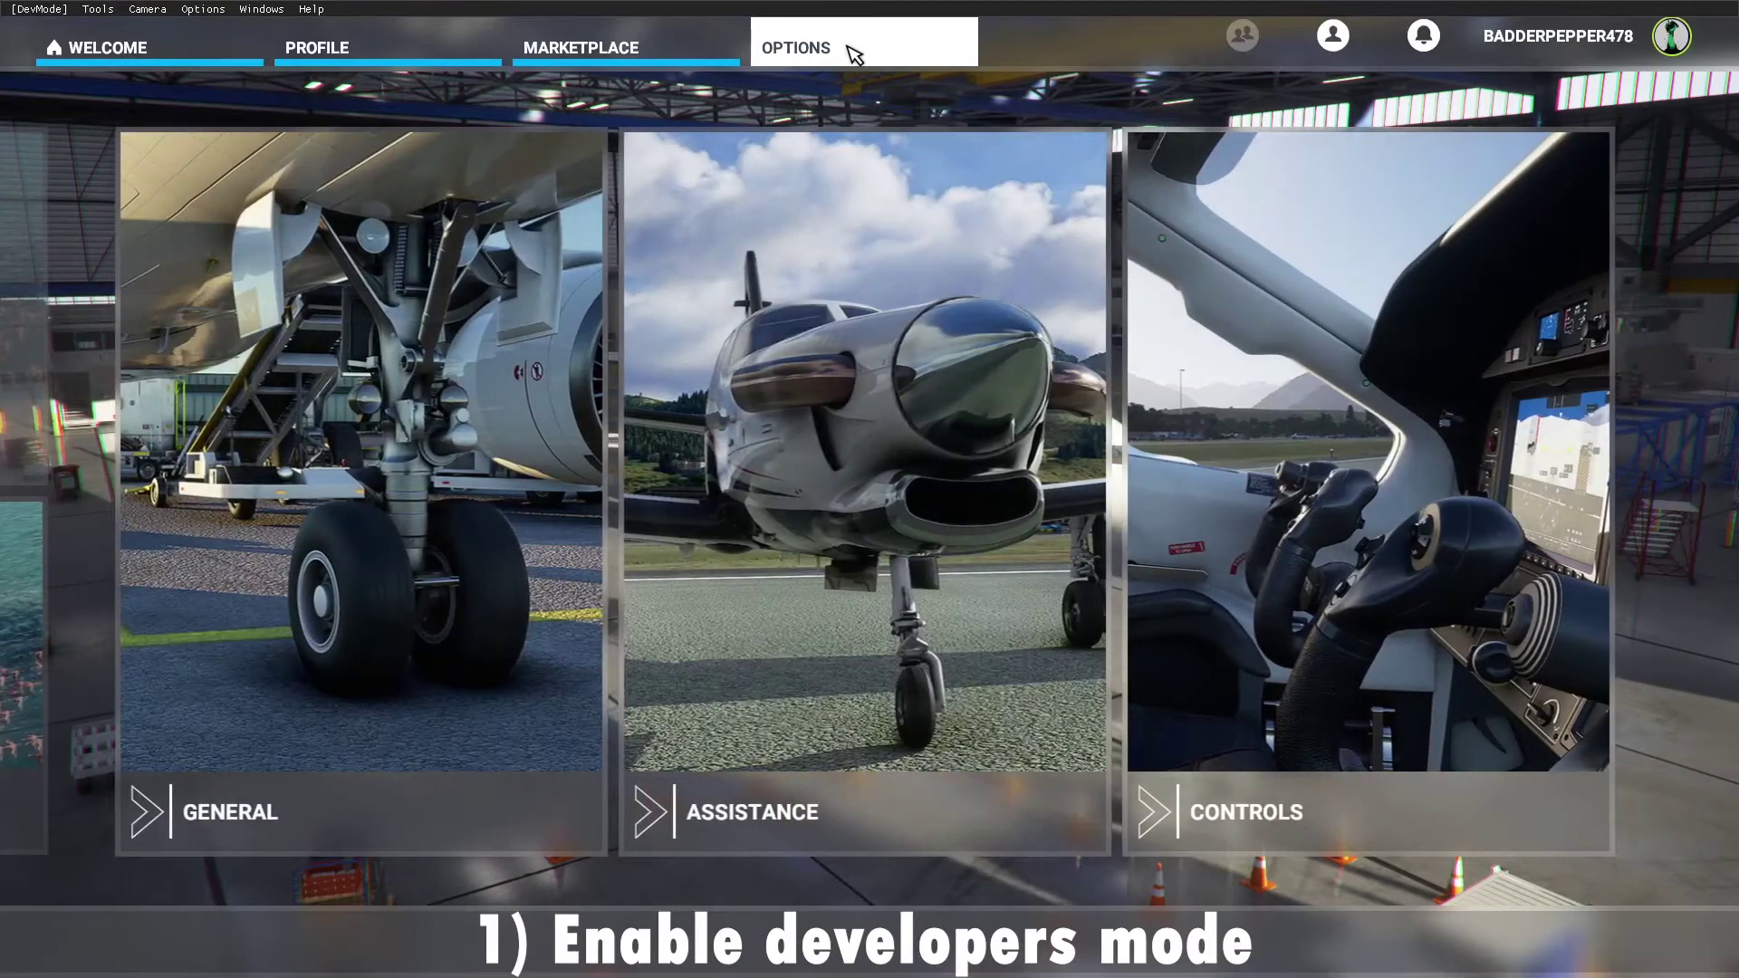
pyautogui.click(407, 567)
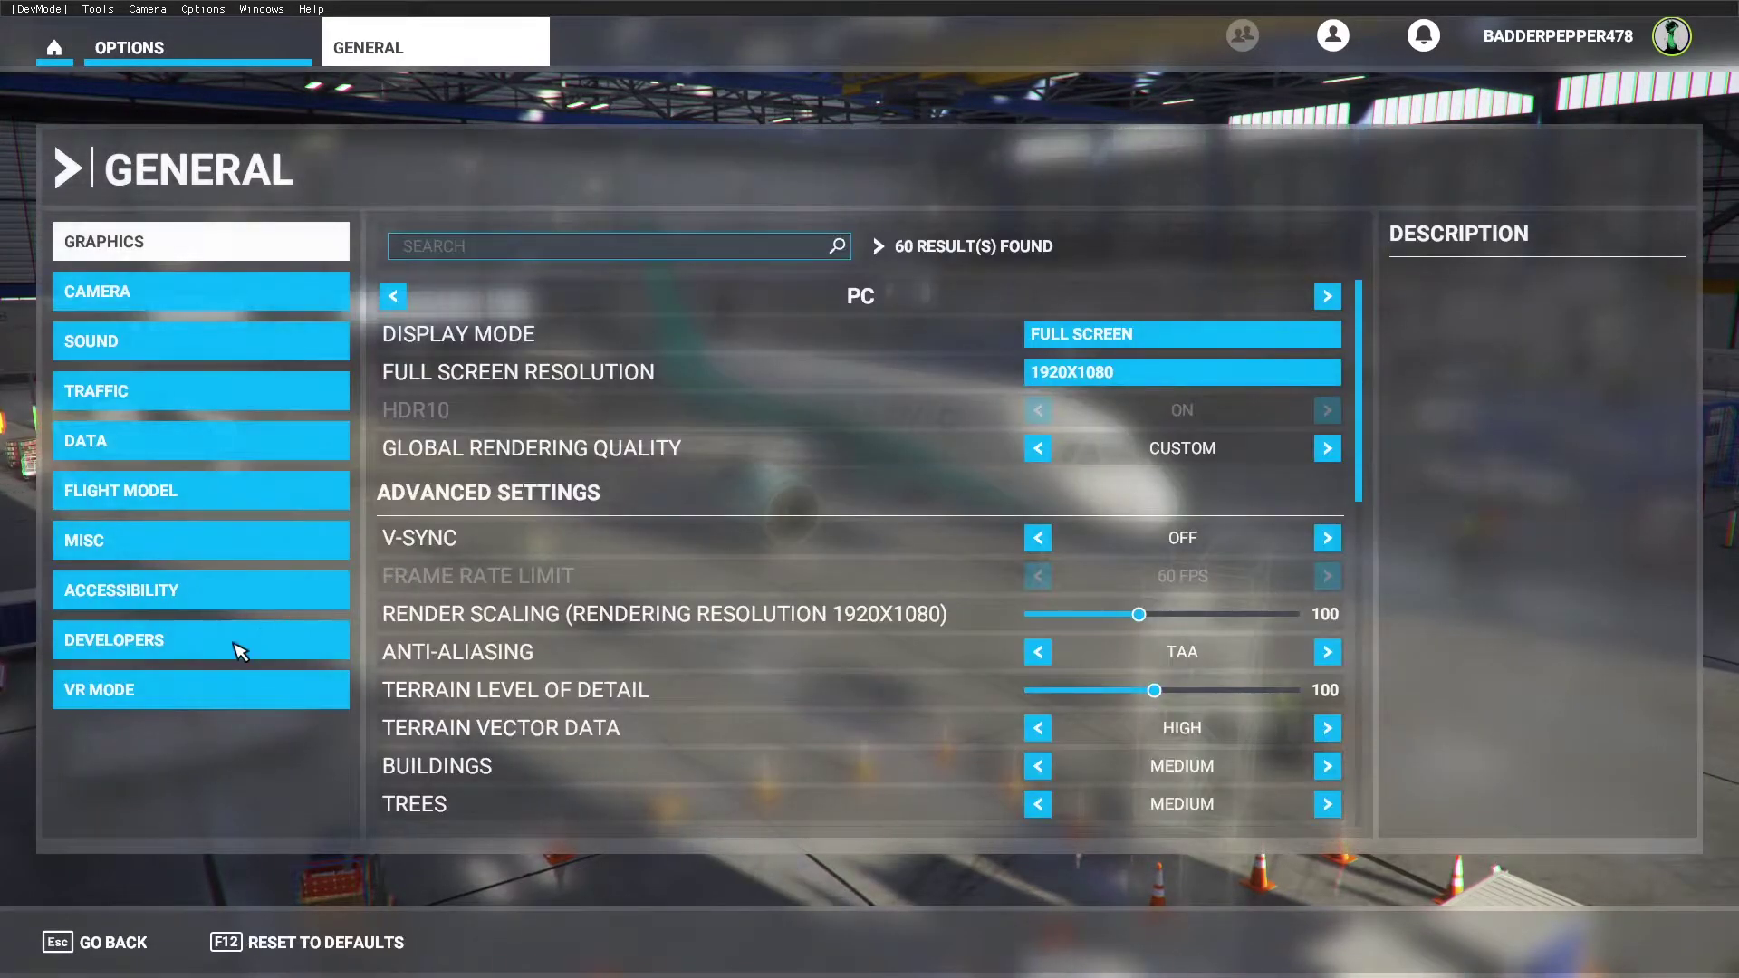
pyautogui.click(161, 643)
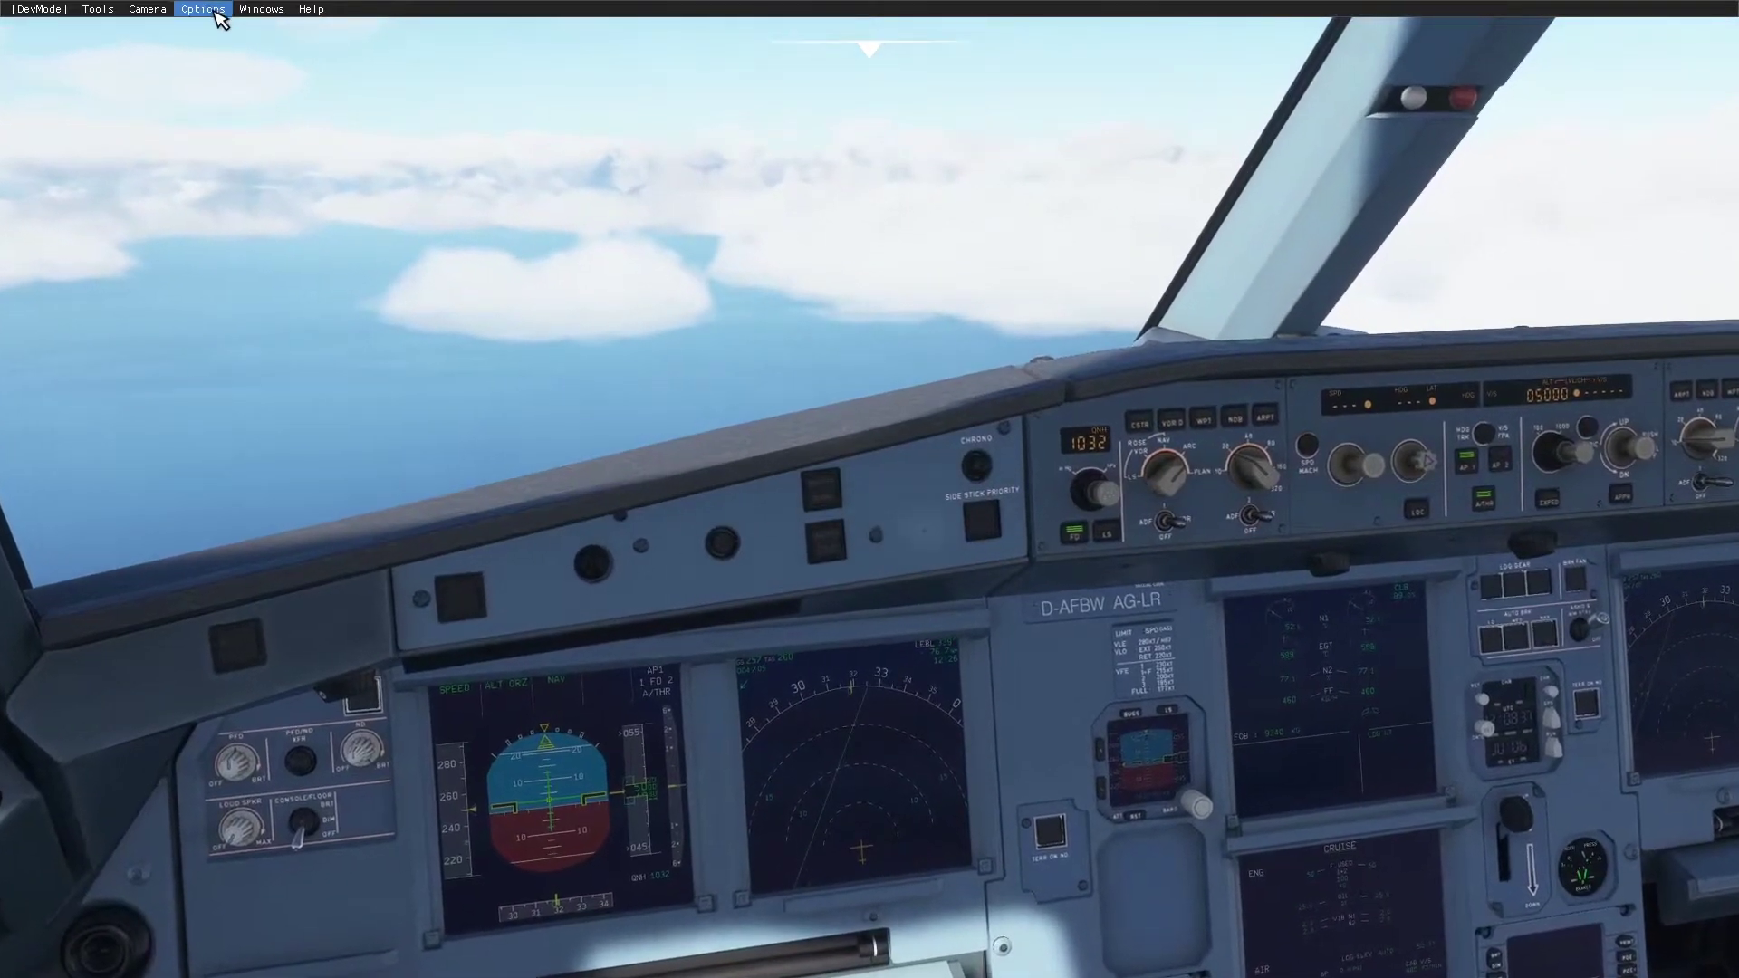
pyautogui.click(263, 13)
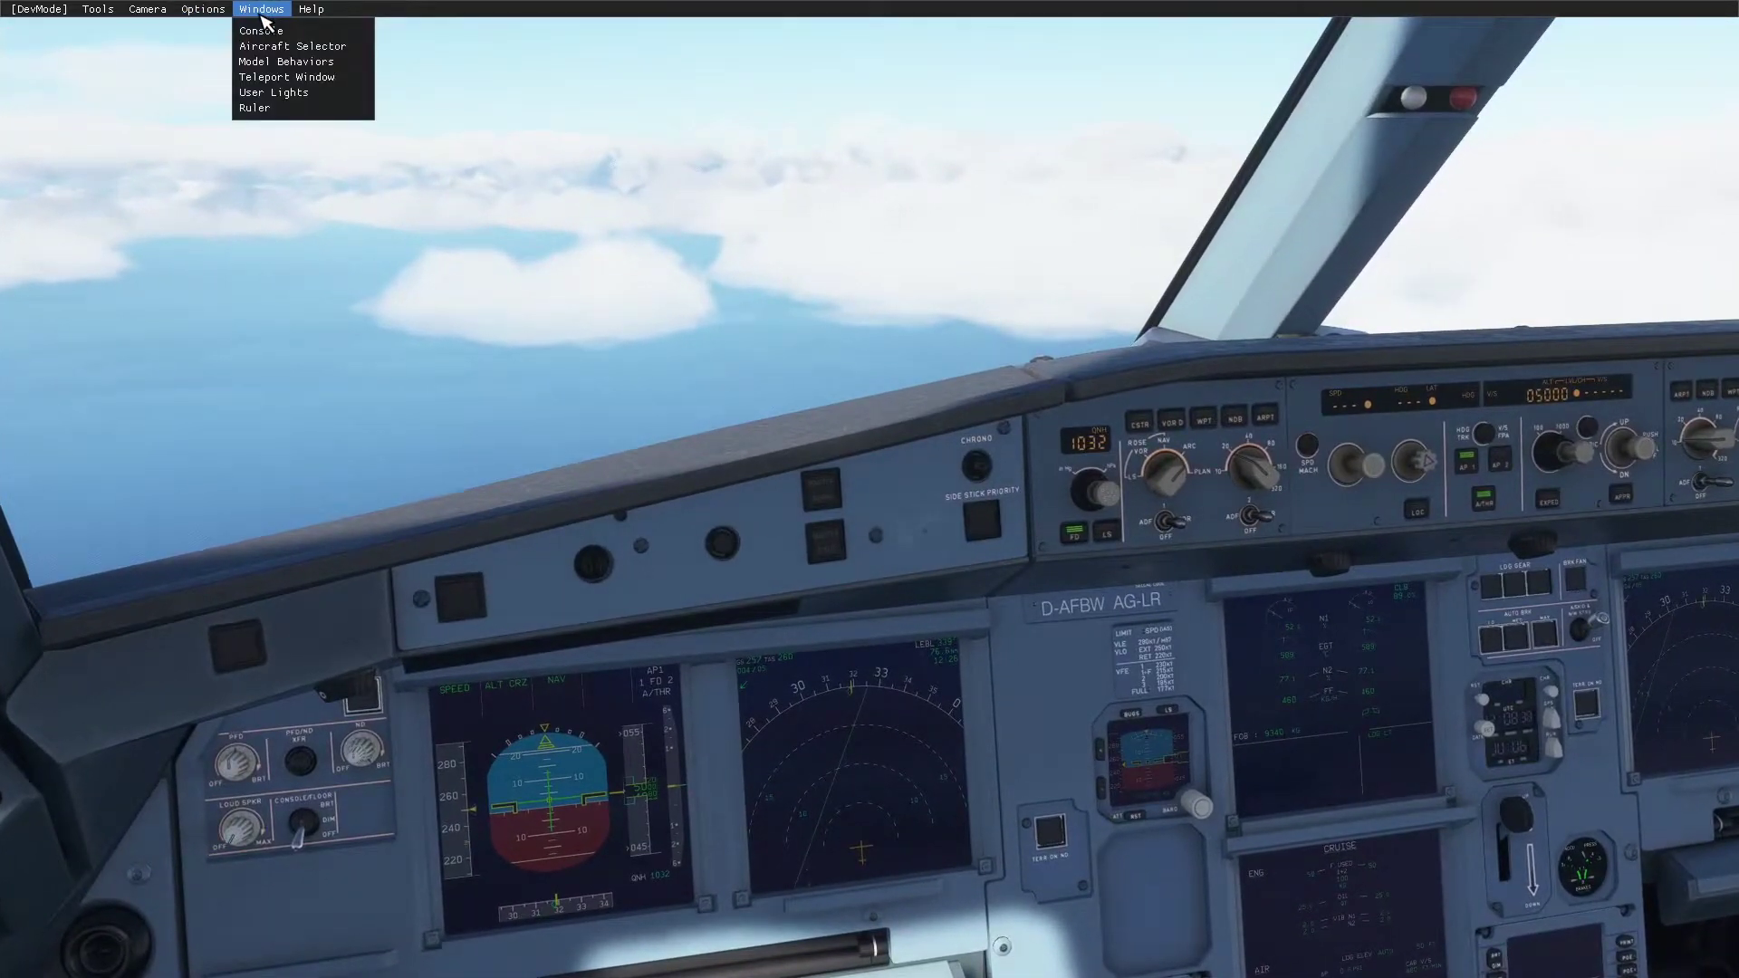
pyautogui.click(269, 61)
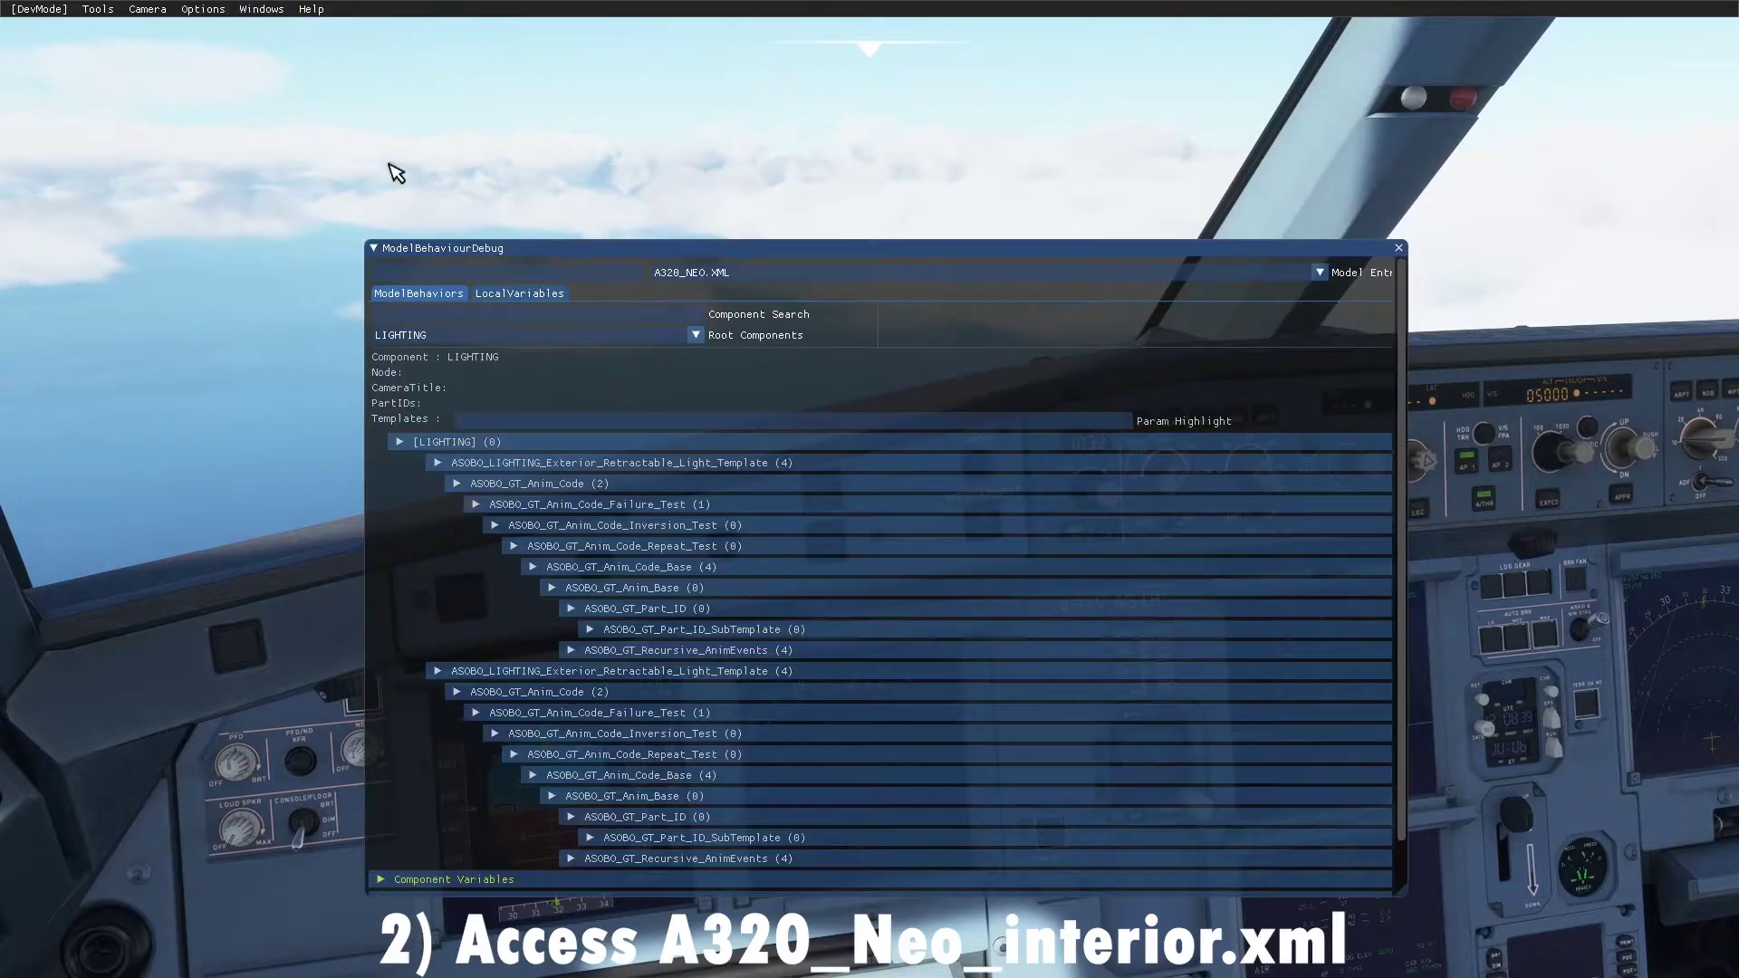
# Step: In Model Behaviors, select the A320_NEO_INTERIOR.XML model and its AUTOPILOT root component
pyautogui.click(847, 274)
pyautogui.click(795, 311)
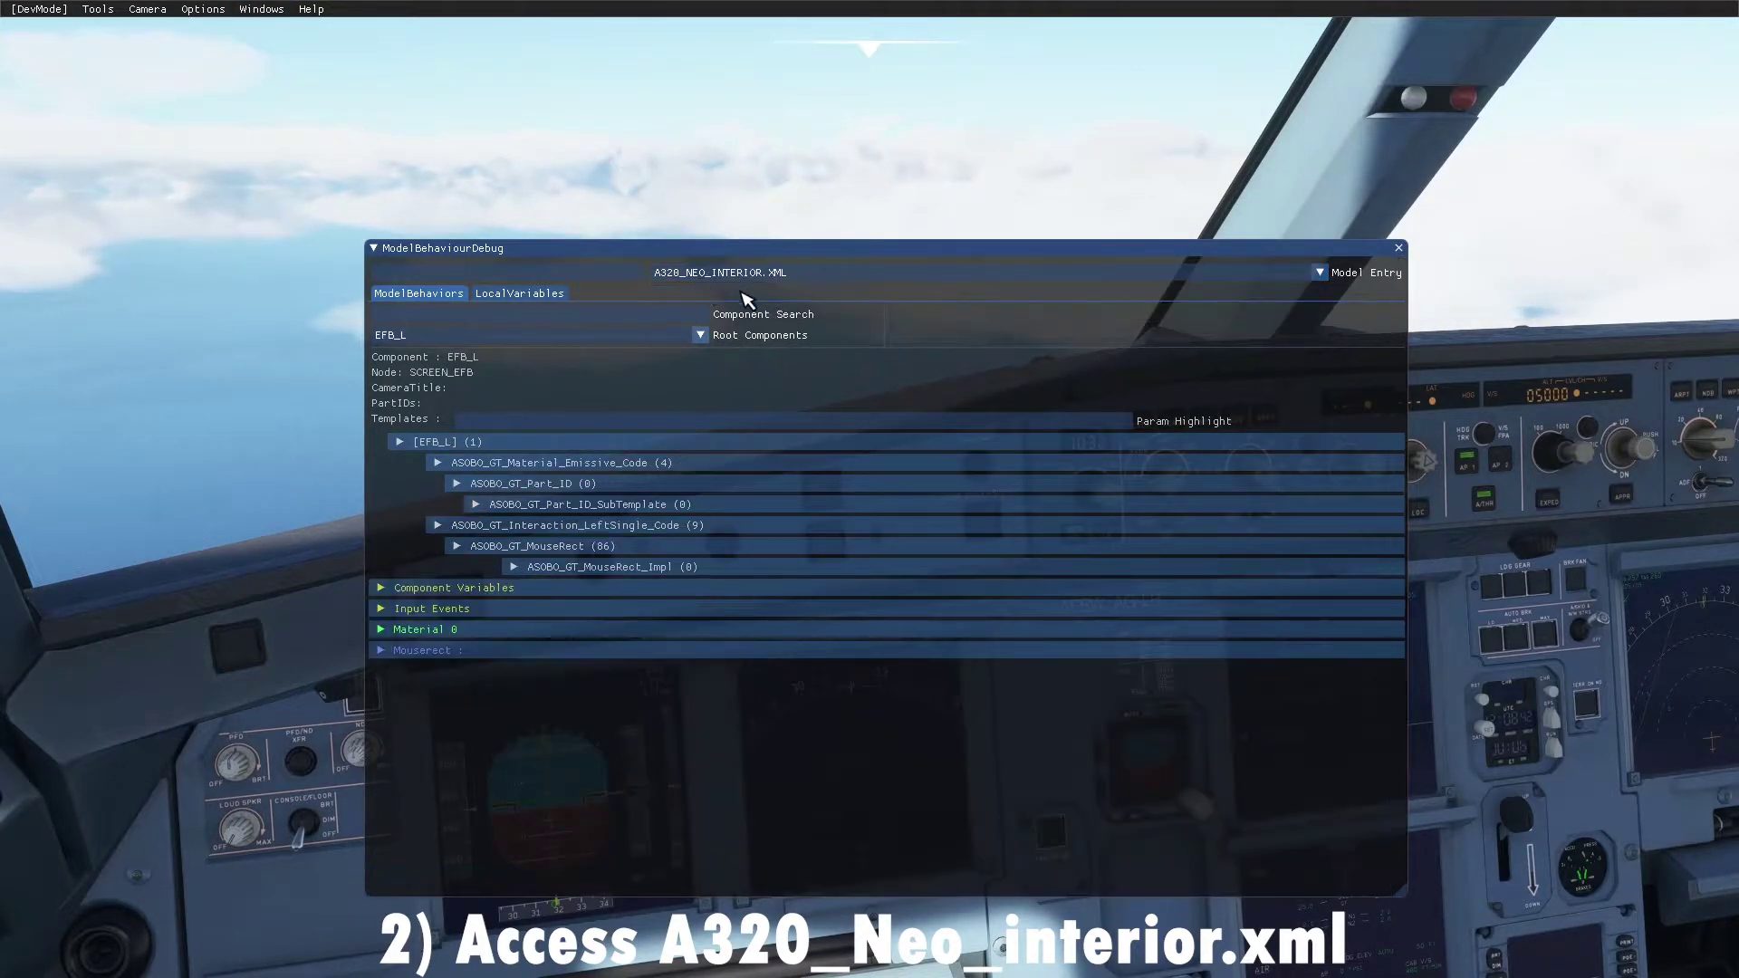
pyautogui.click(700, 335)
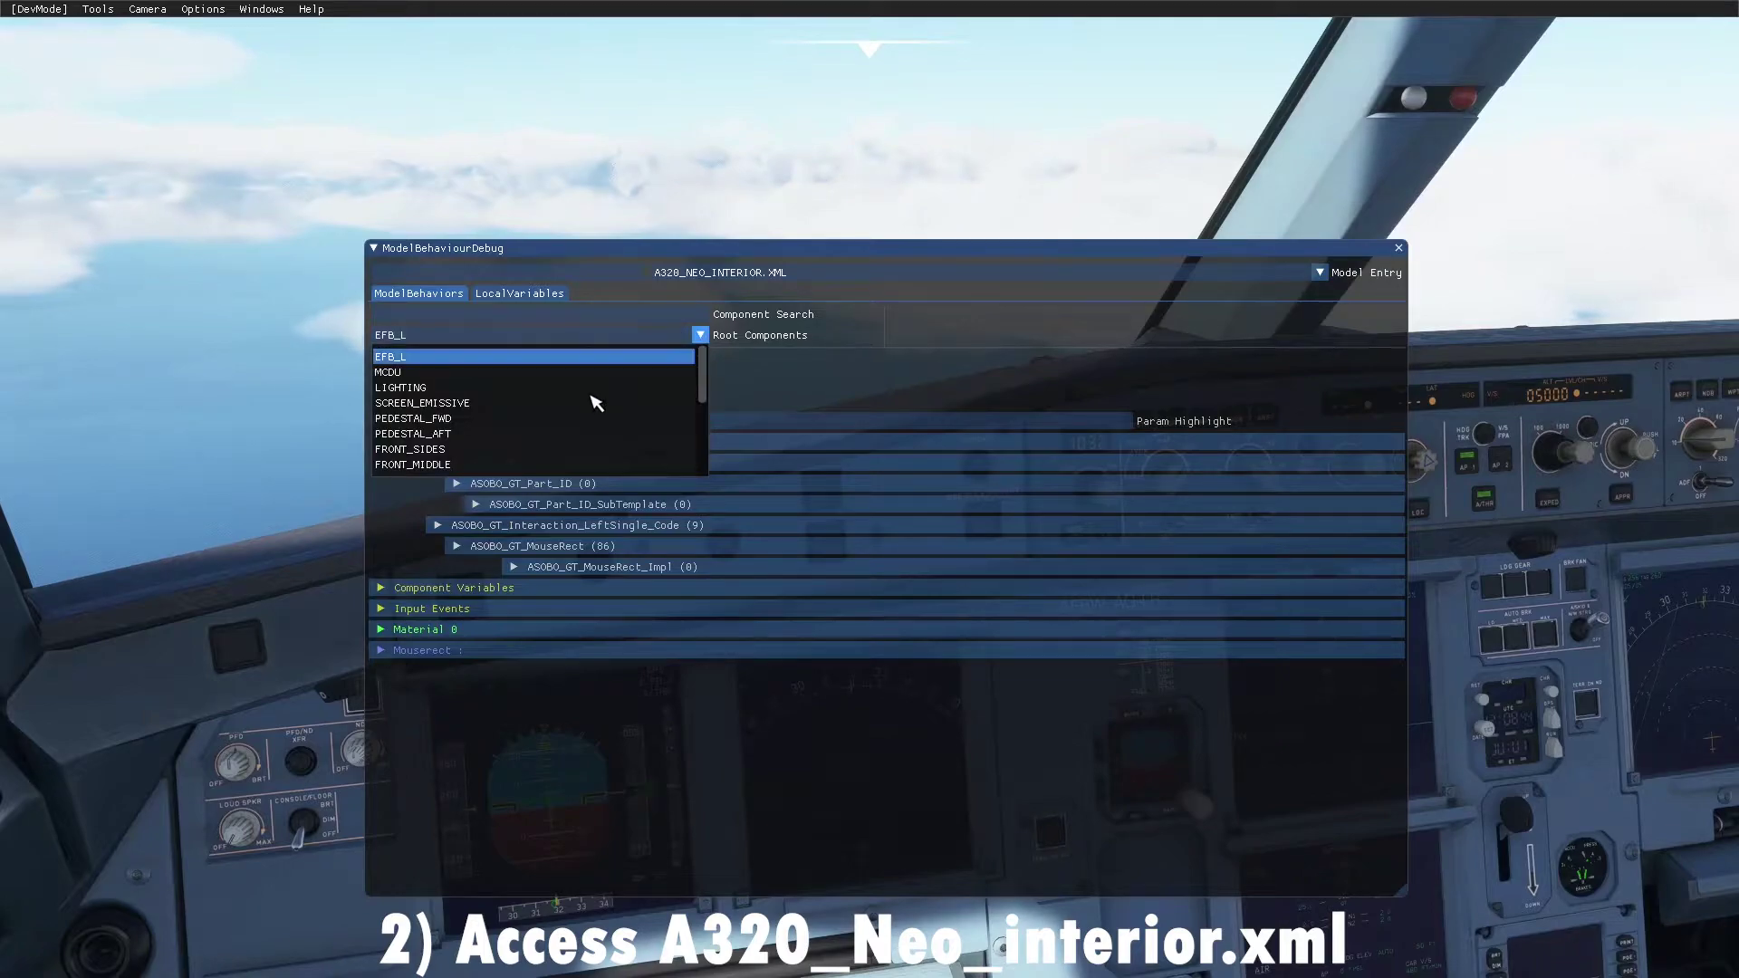
pyautogui.scroll(-5, 473, 444)
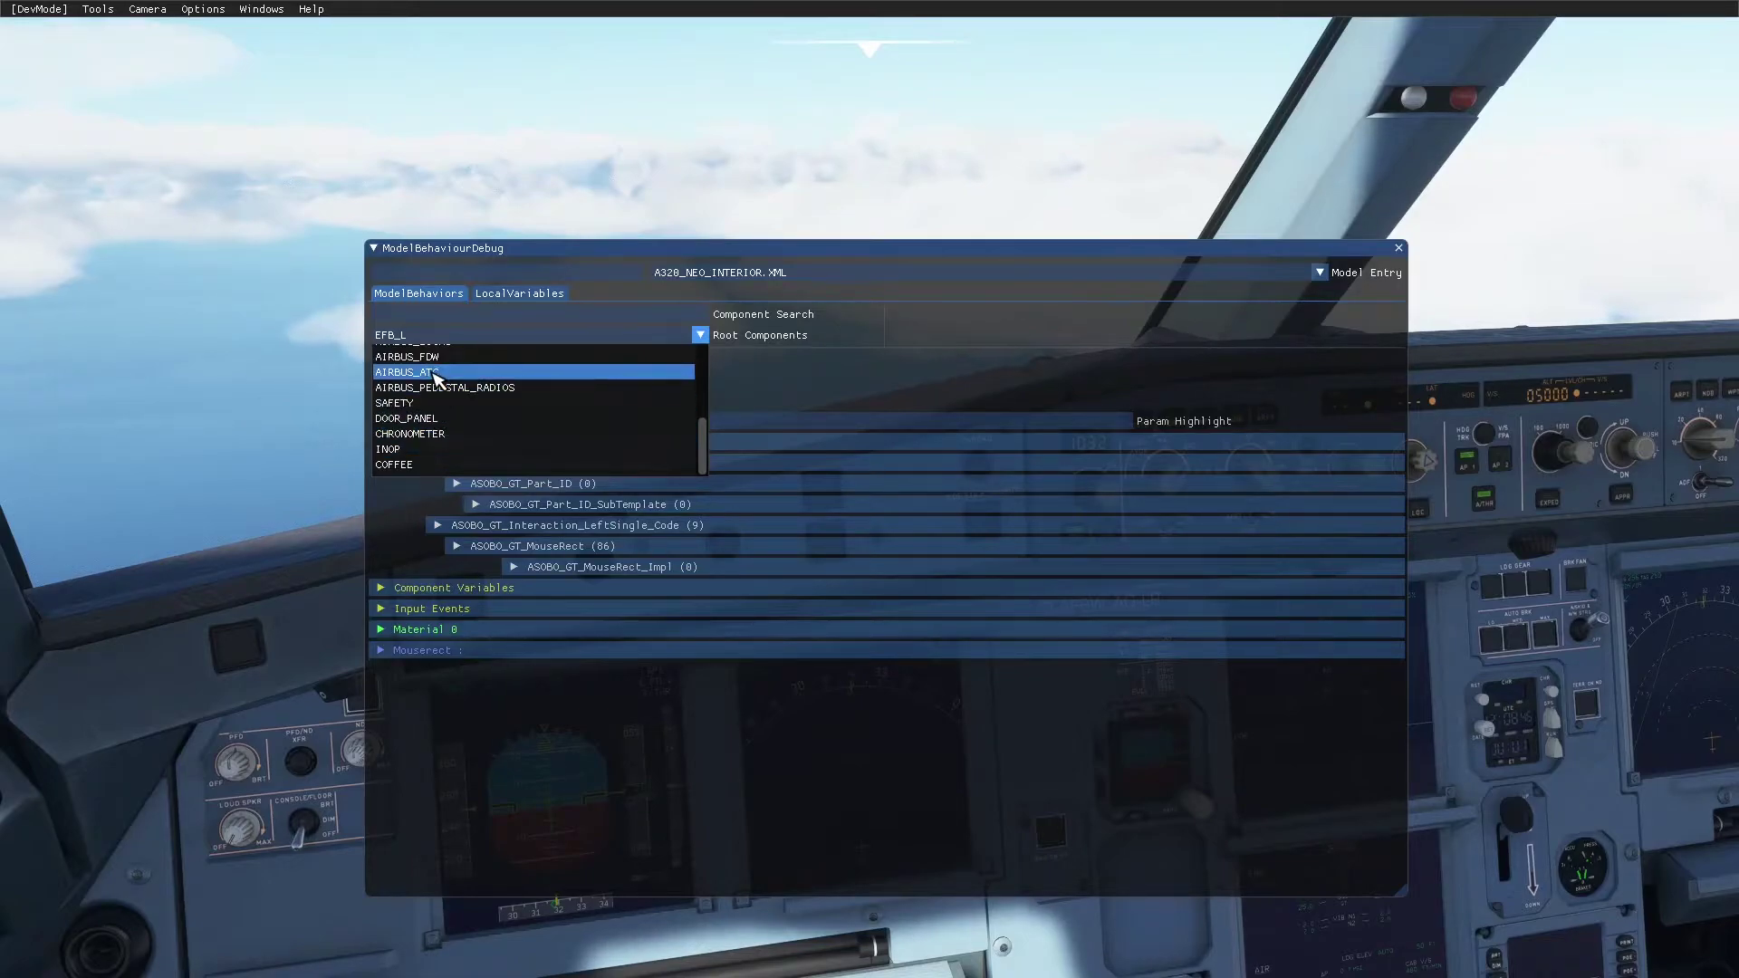
pyautogui.scroll(1, 442, 386)
pyautogui.click(403, 384)
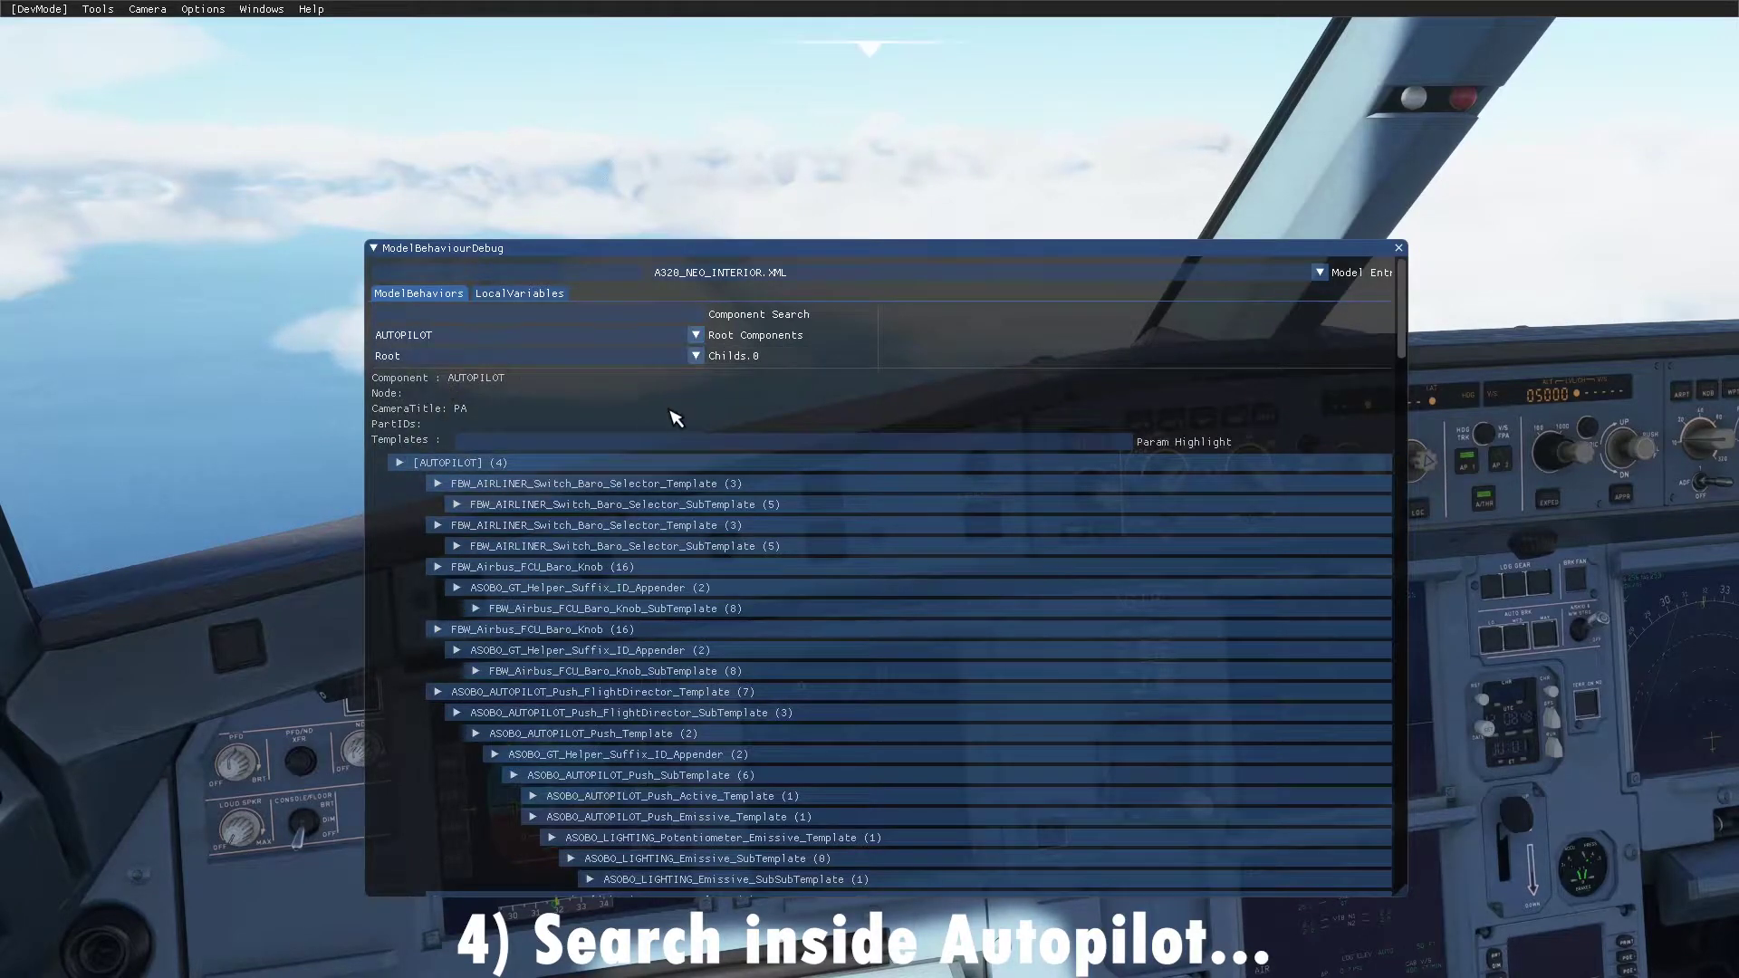
# Step: Pick the KNOB_AUTOPILOT_L3 heading knob node from the autopilot child list
pyautogui.click(696, 356)
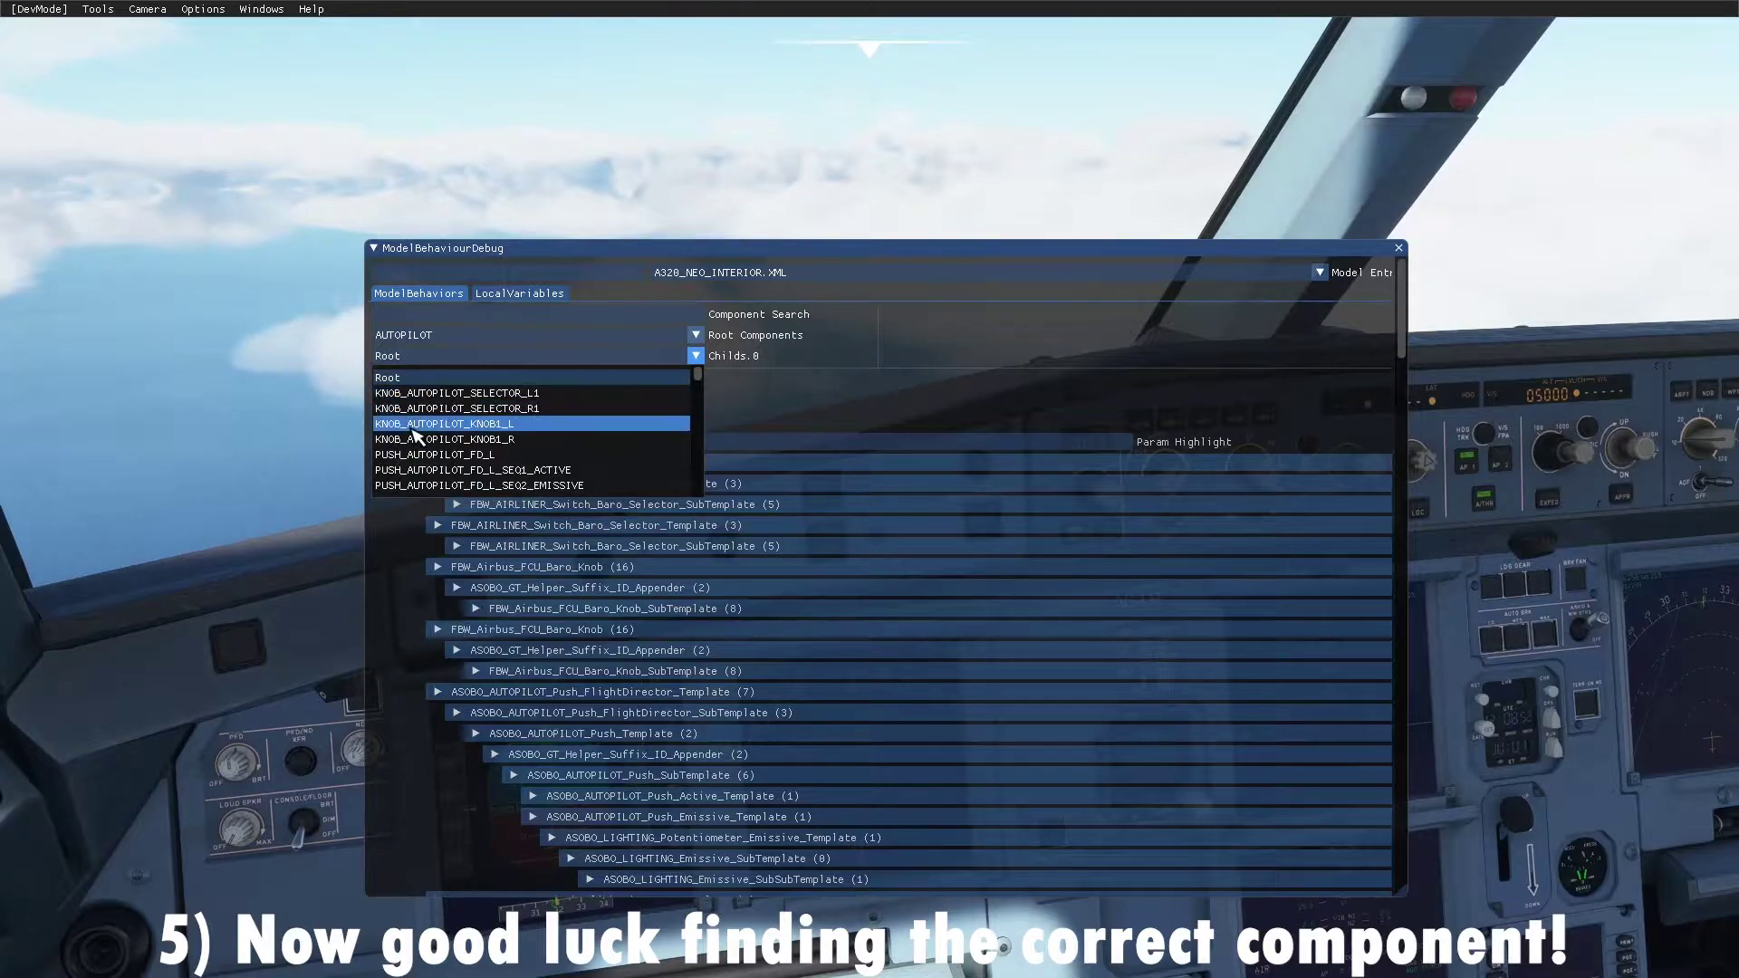
pyautogui.scroll(-4, 489, 414)
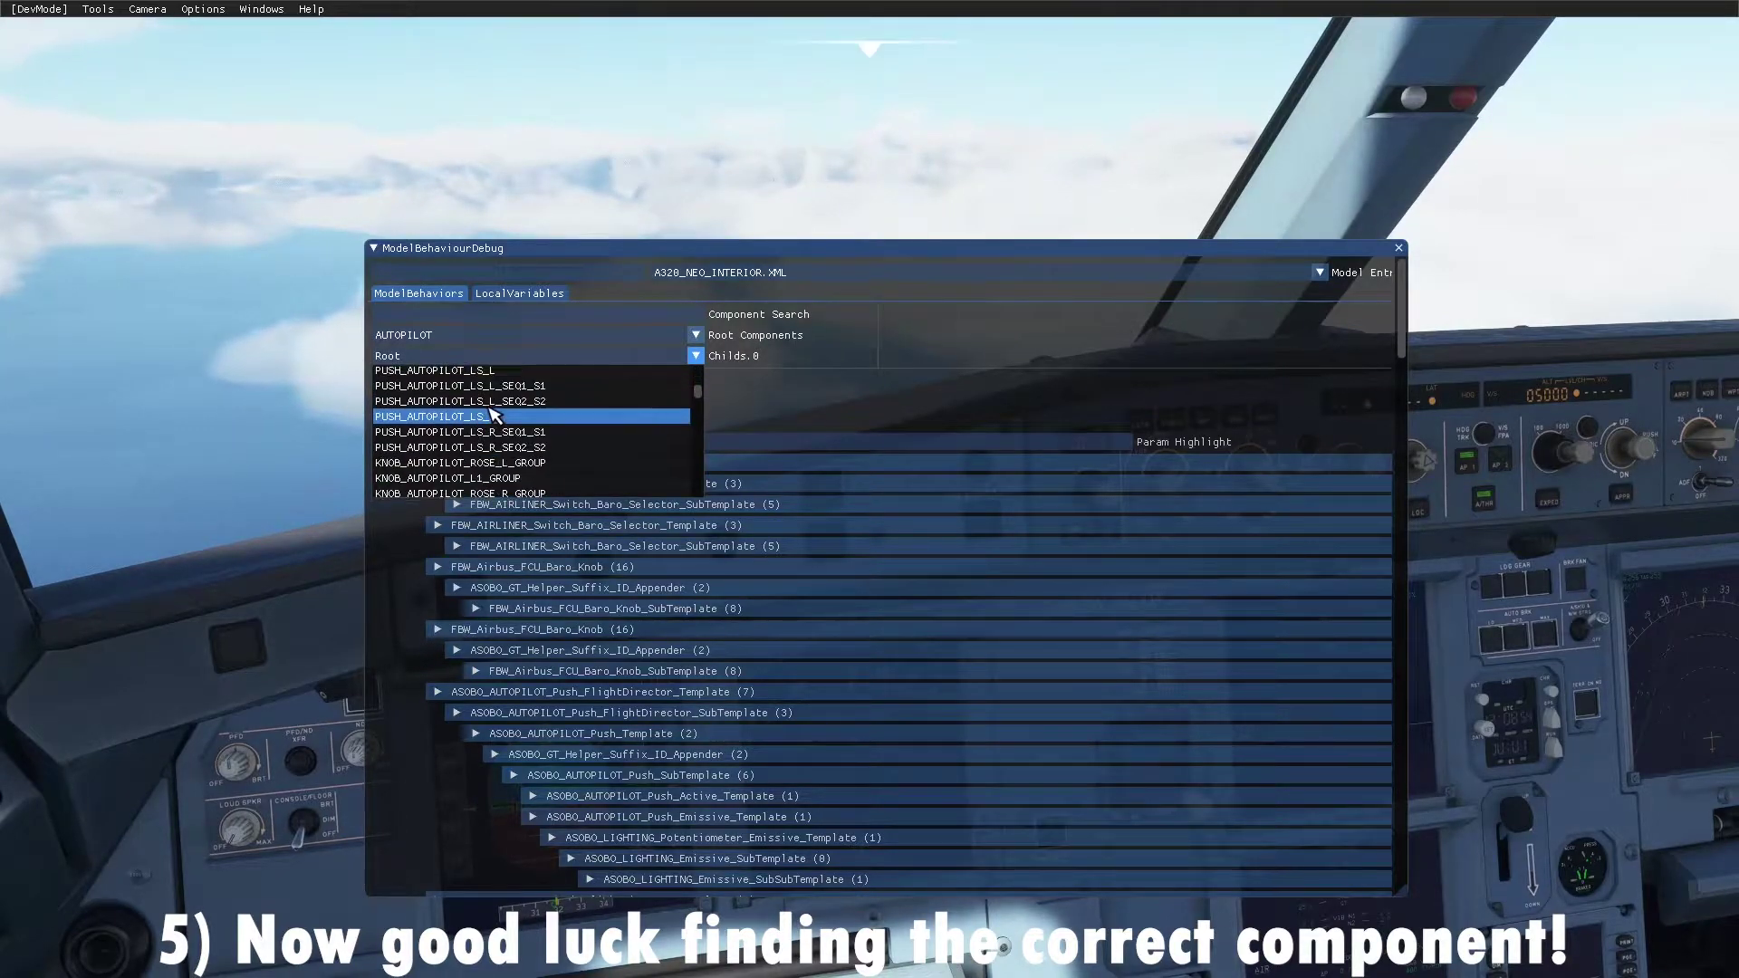
pyautogui.scroll(-2, 505, 412)
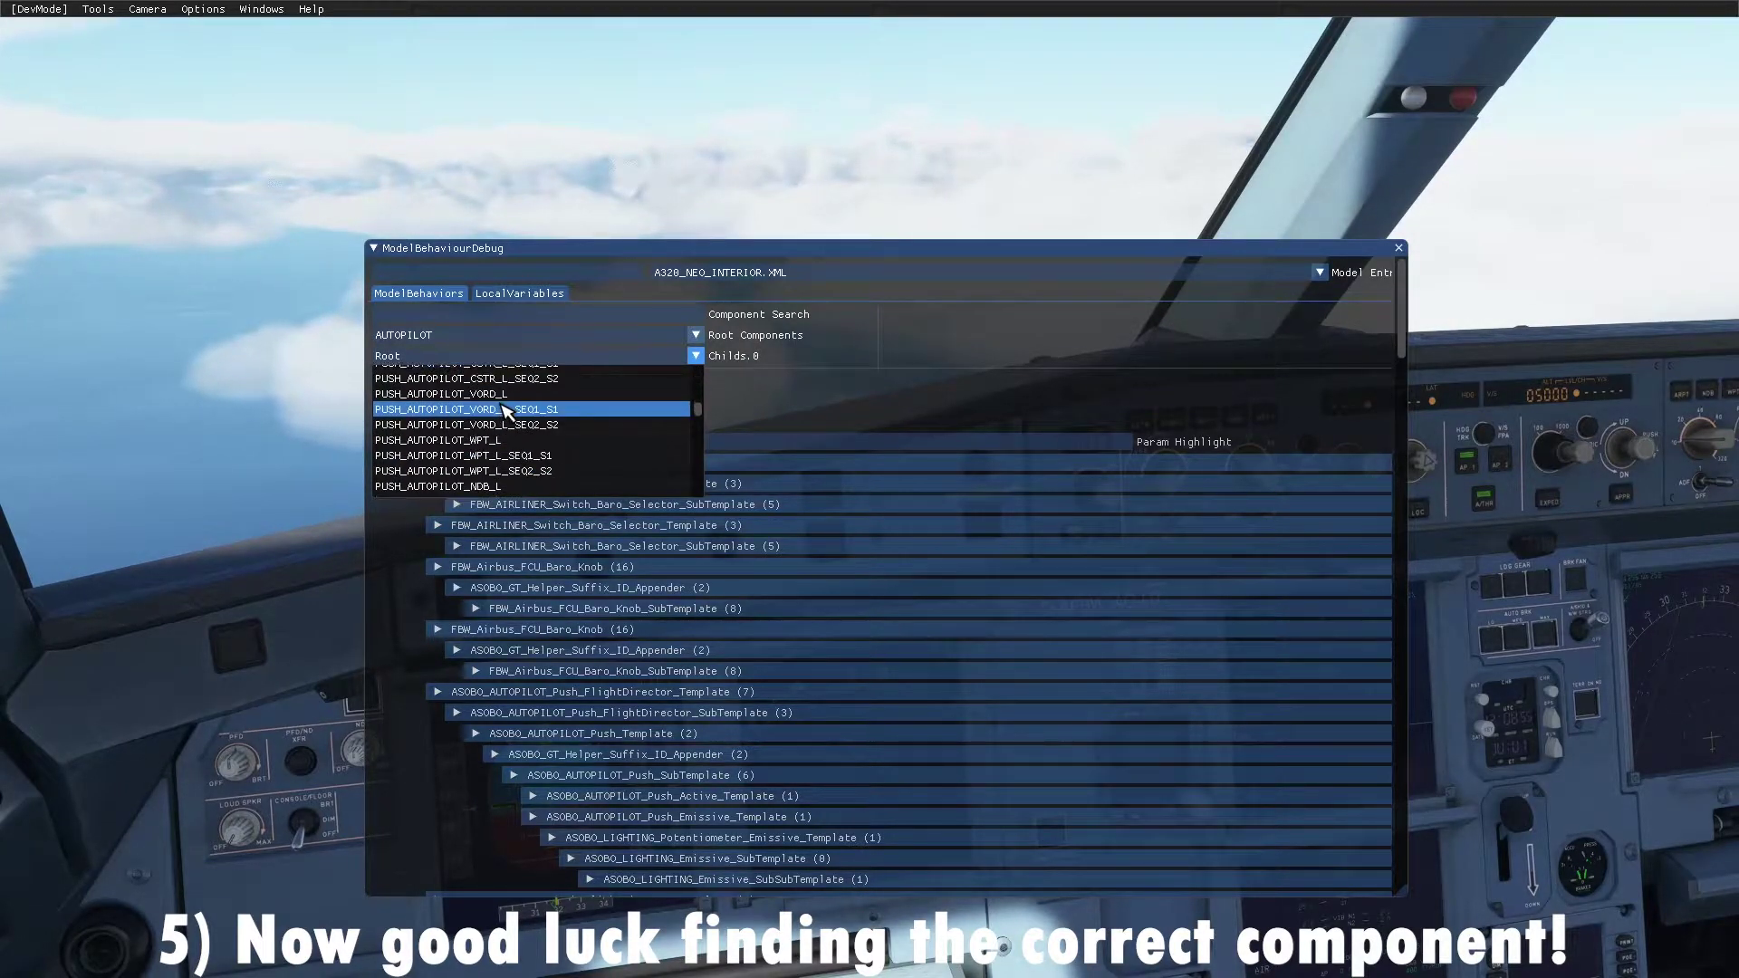
pyautogui.scroll(-4, 507, 416)
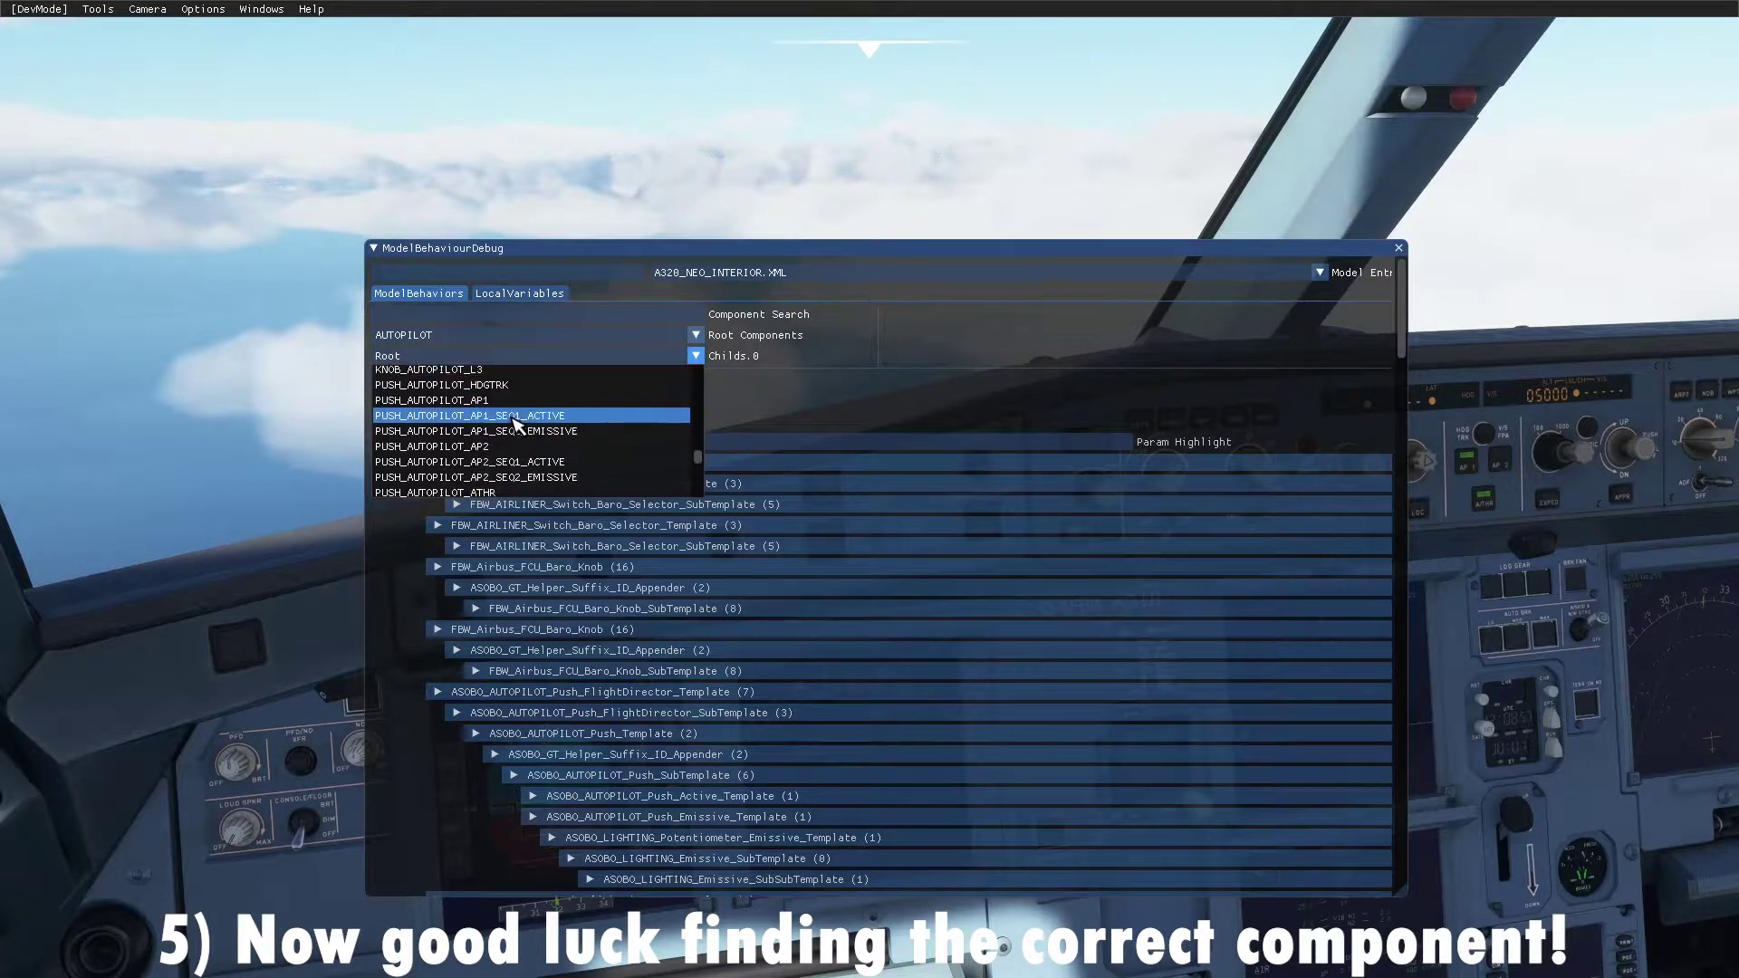
pyautogui.scroll(4, 489, 435)
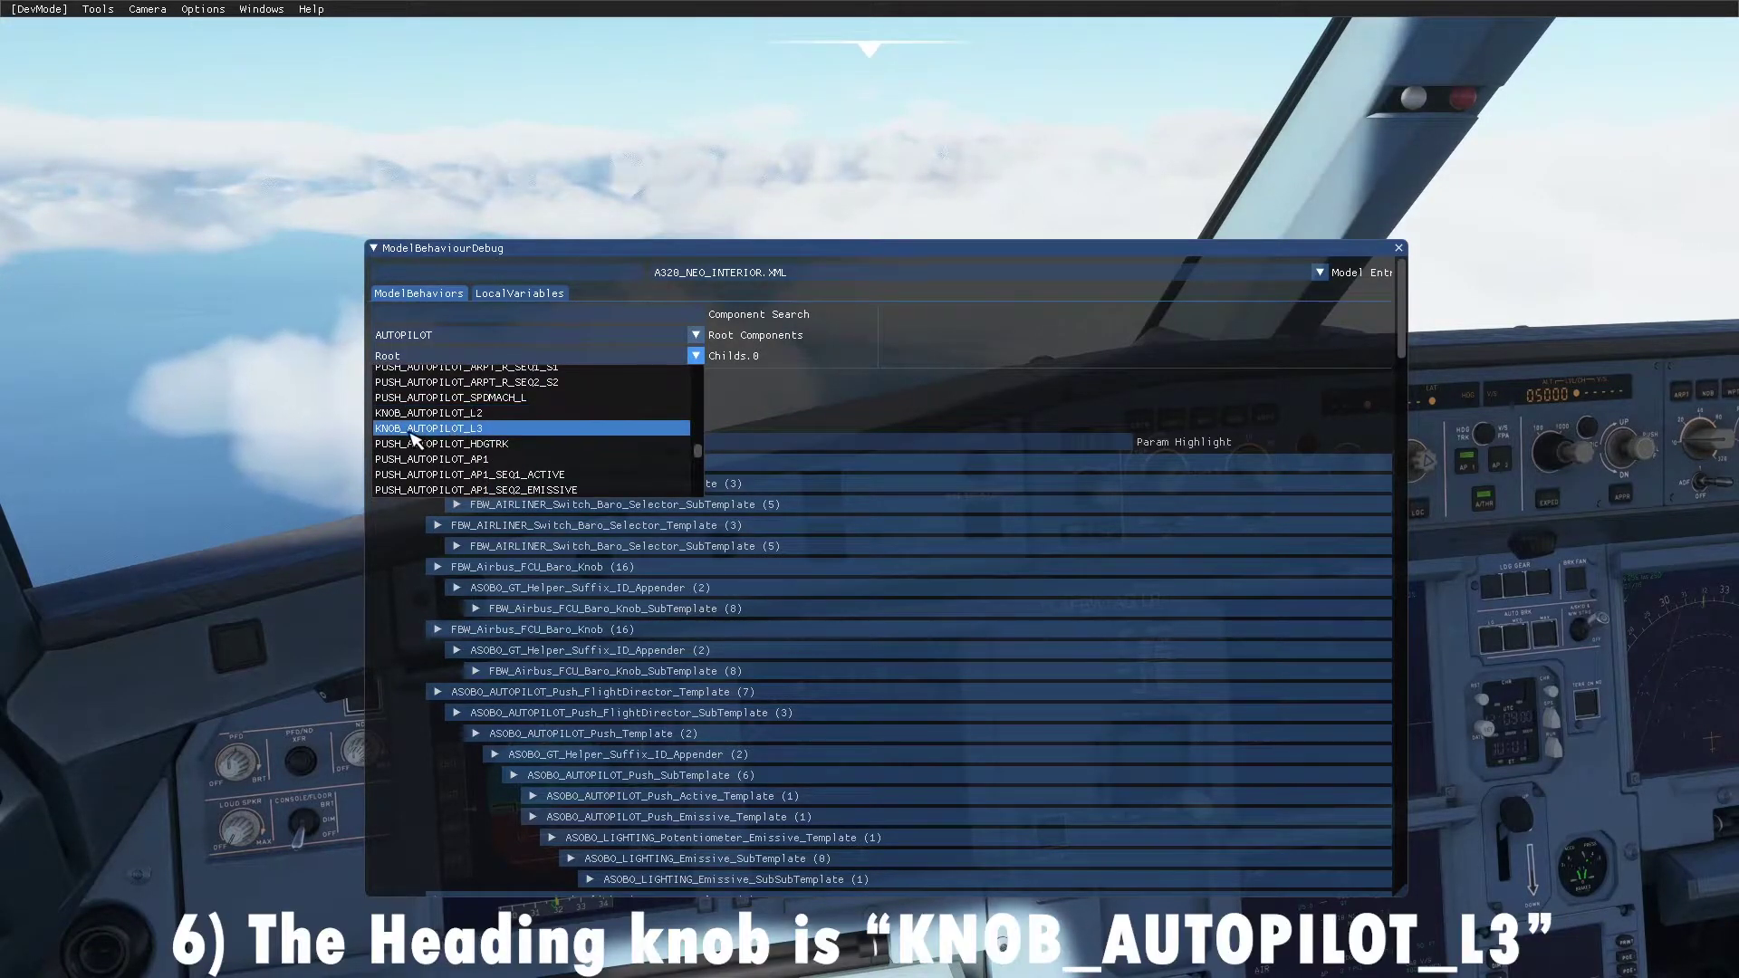
pyautogui.click(473, 429)
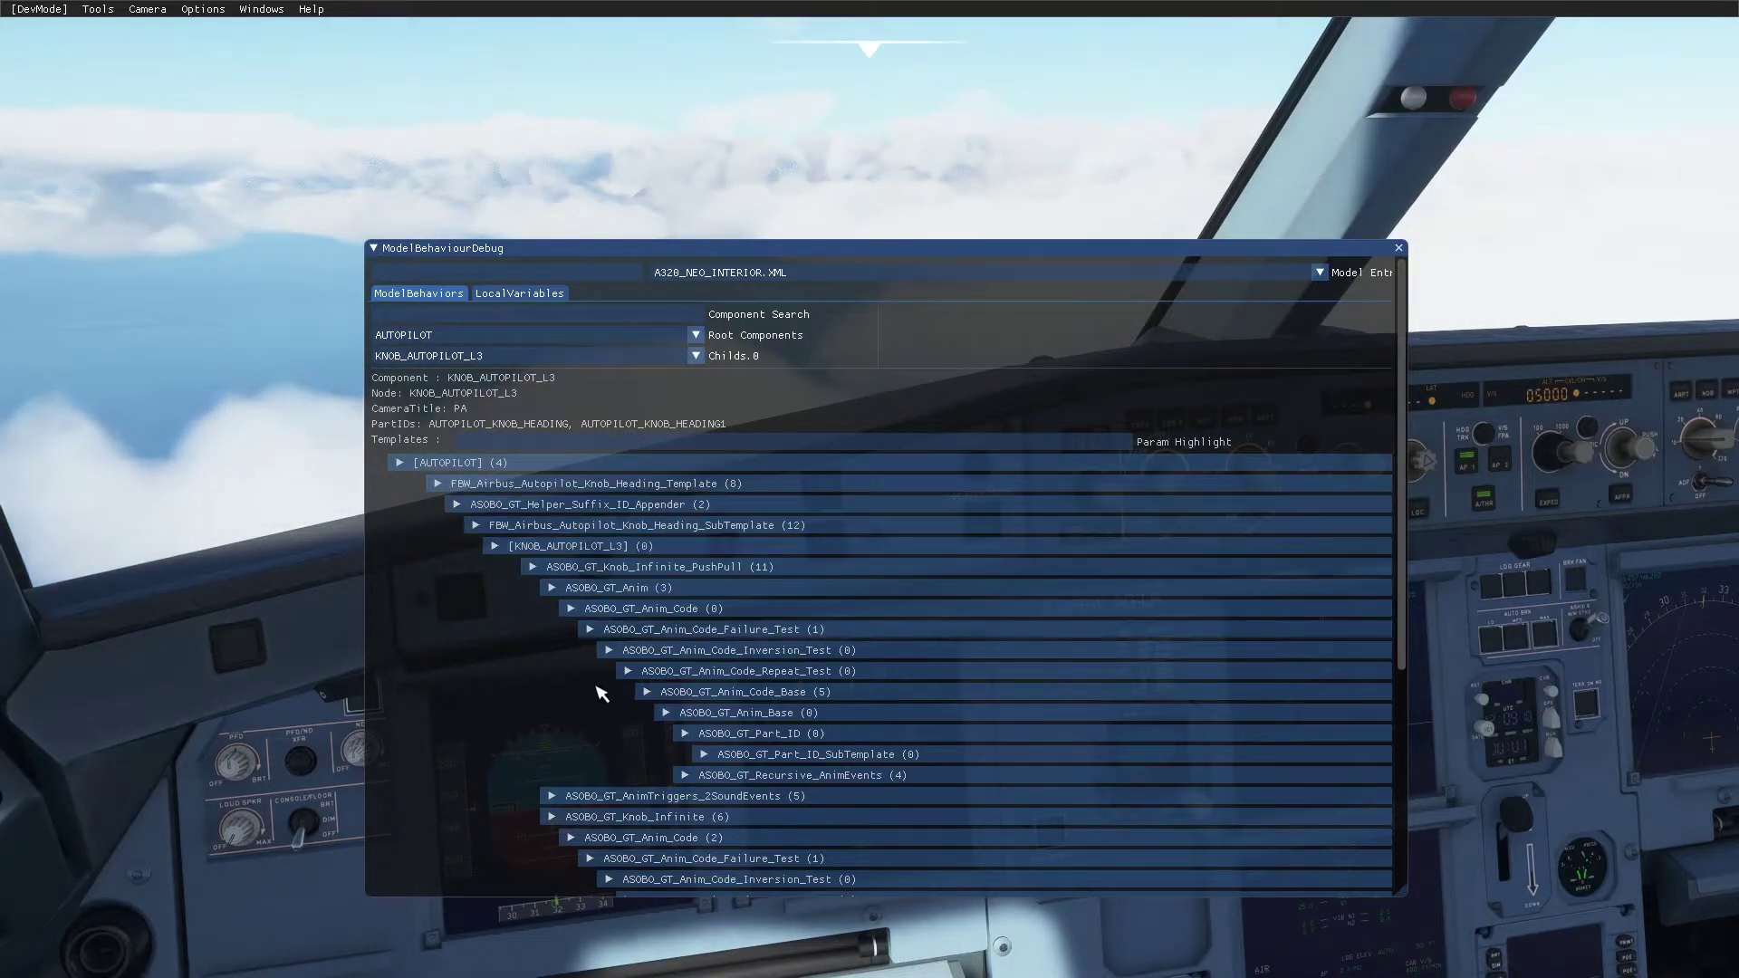
# Step: Expand ASOBO_GT_Knob_Infinite_PushPull and scroll to its rotate, PULL_CODE and PUSH_CODE events
pyautogui.click(641, 568)
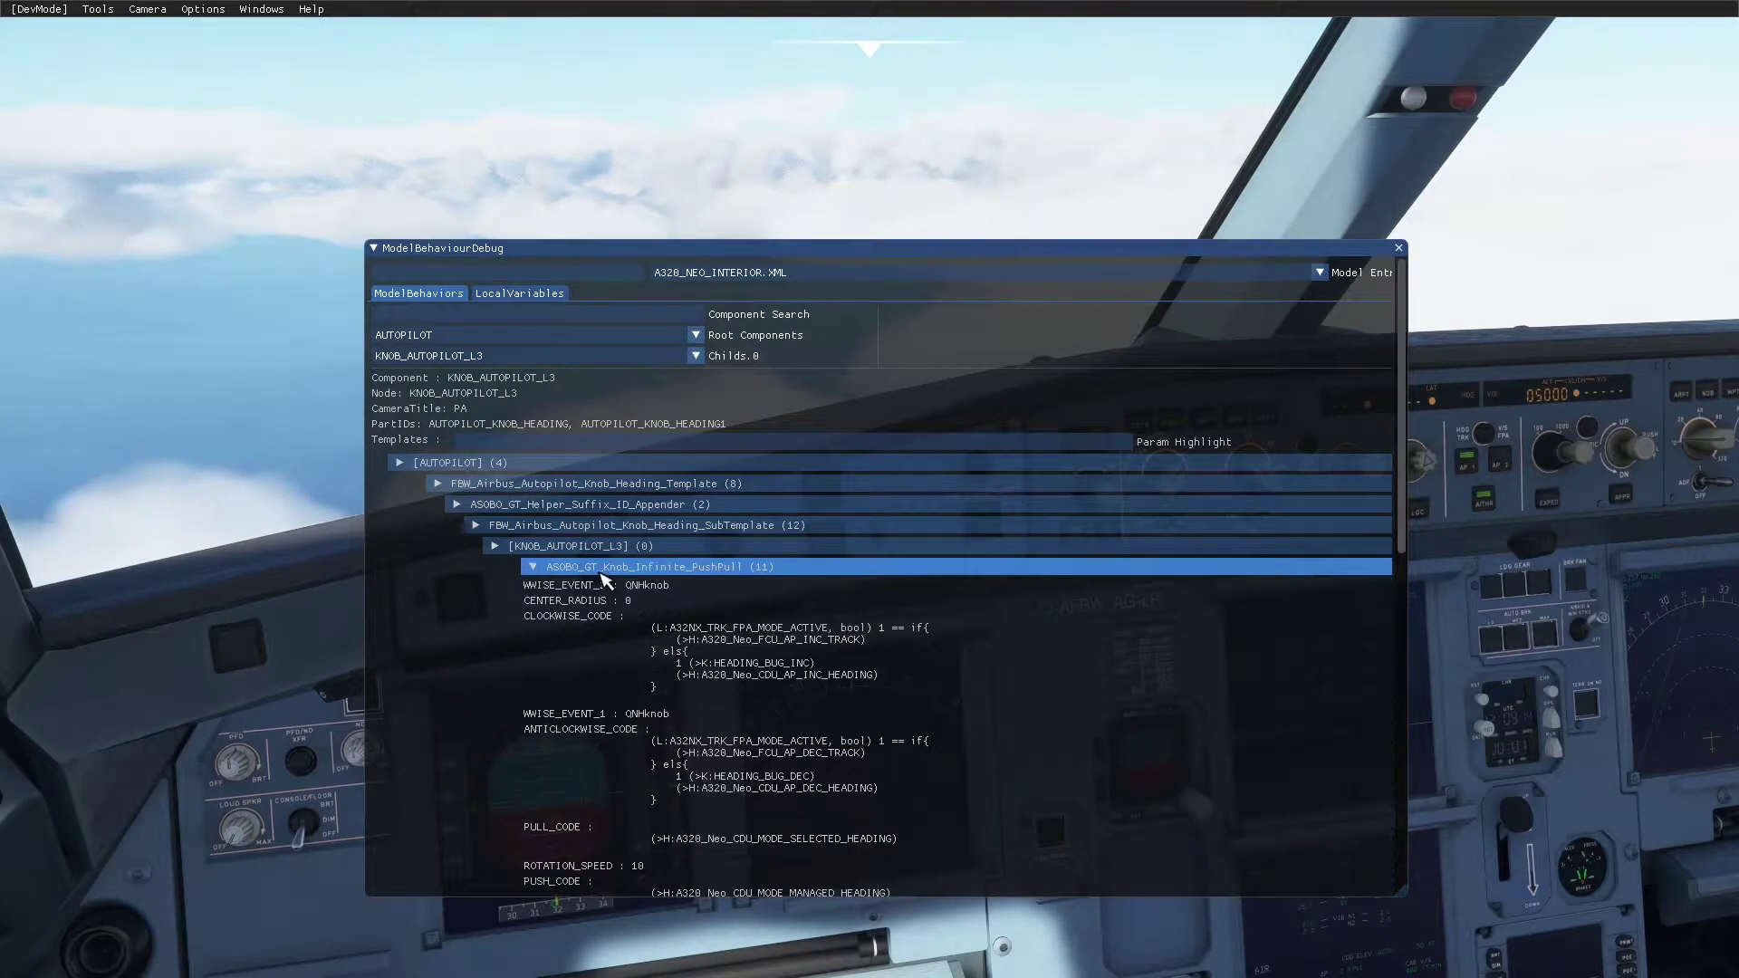
pyautogui.scroll(-2, 712, 589)
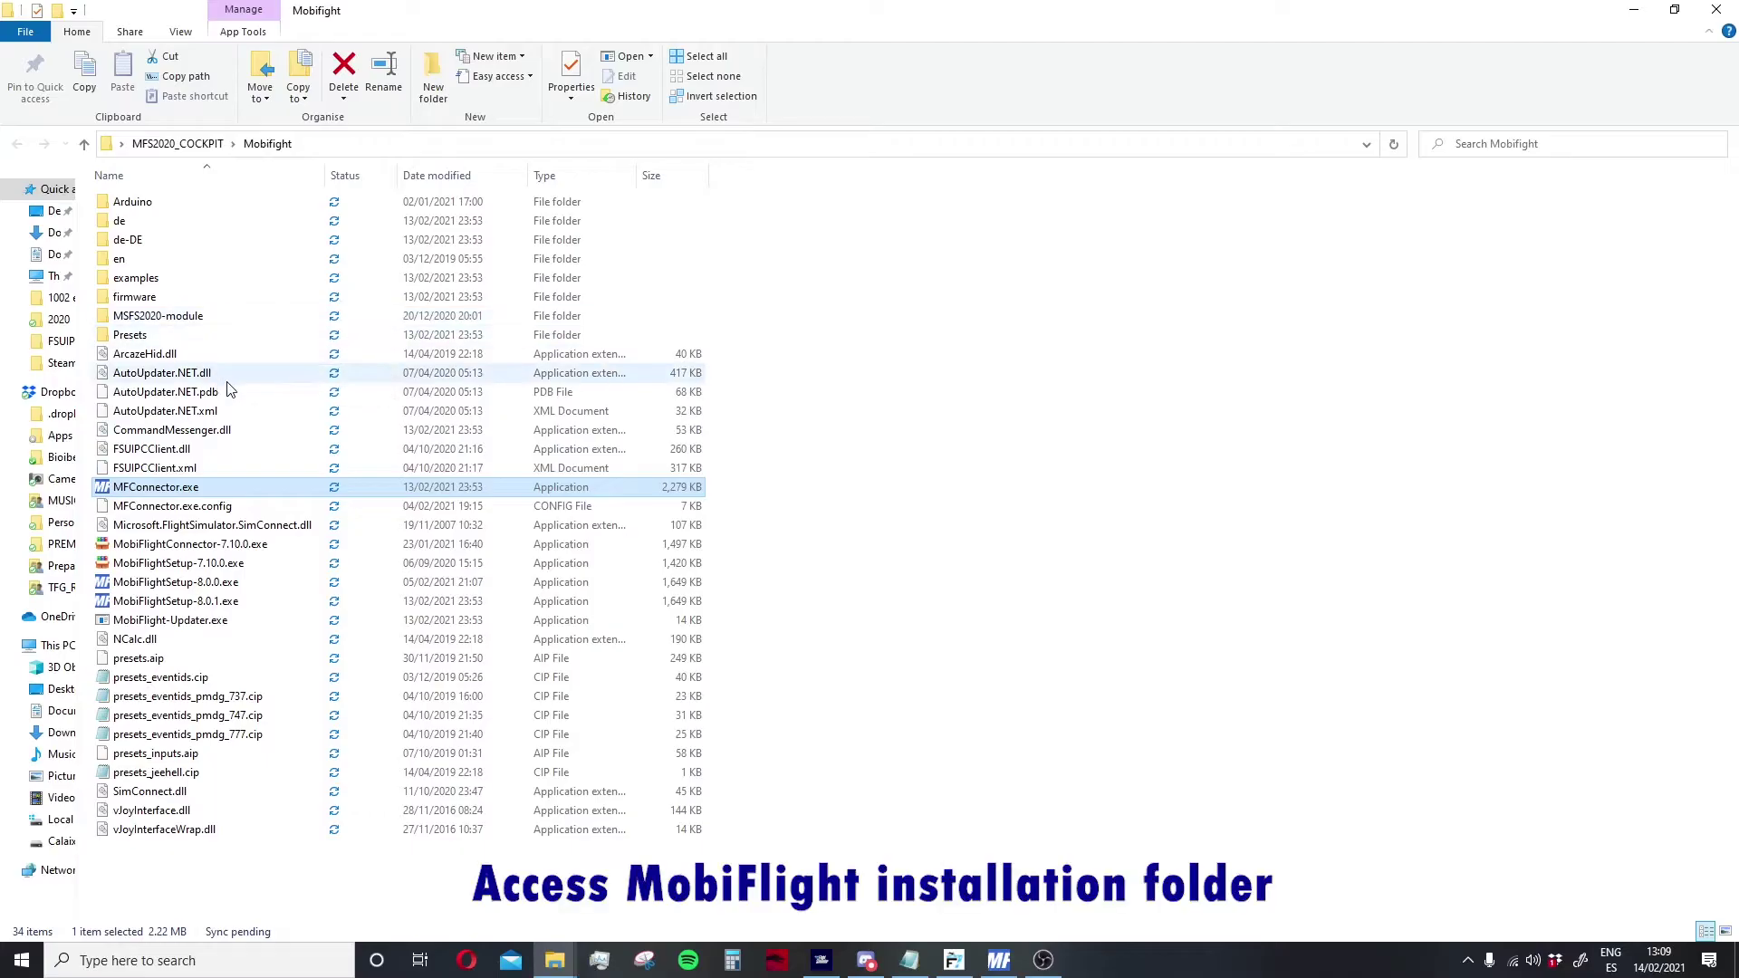
# Step: Open msfs2020_eventids.cip from the Presets folder in Notepad beside the file list
pyautogui.doubleClick(130, 335)
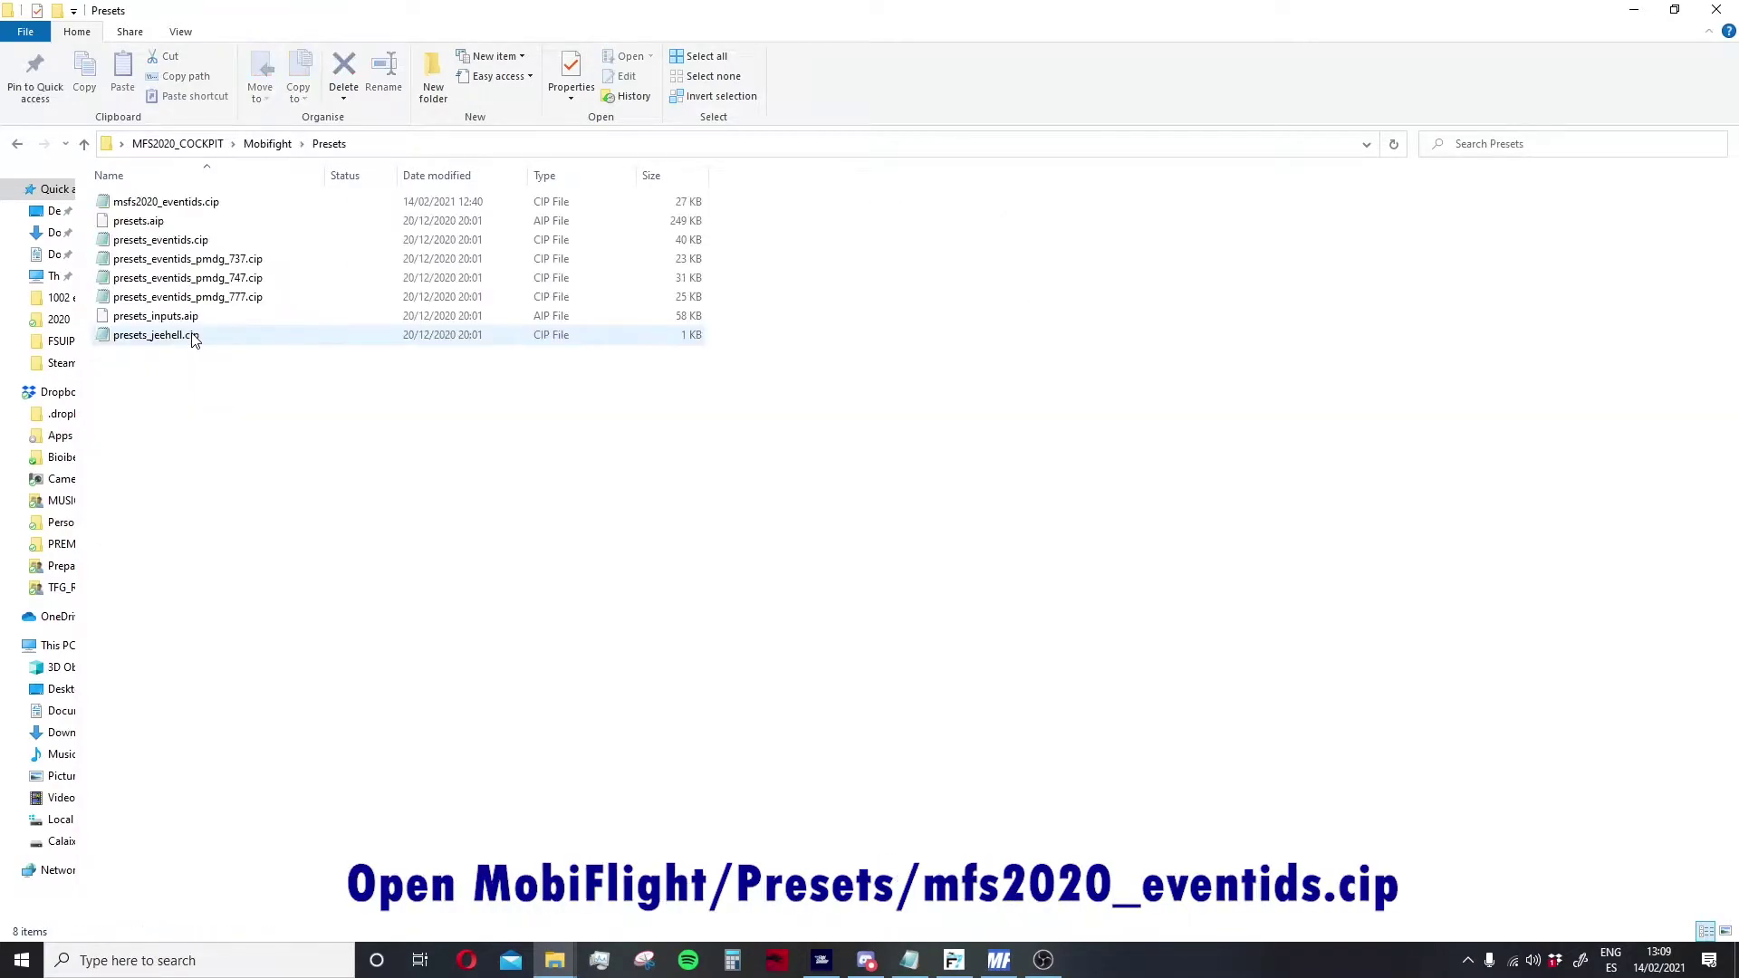
pyautogui.doubleClick(196, 207)
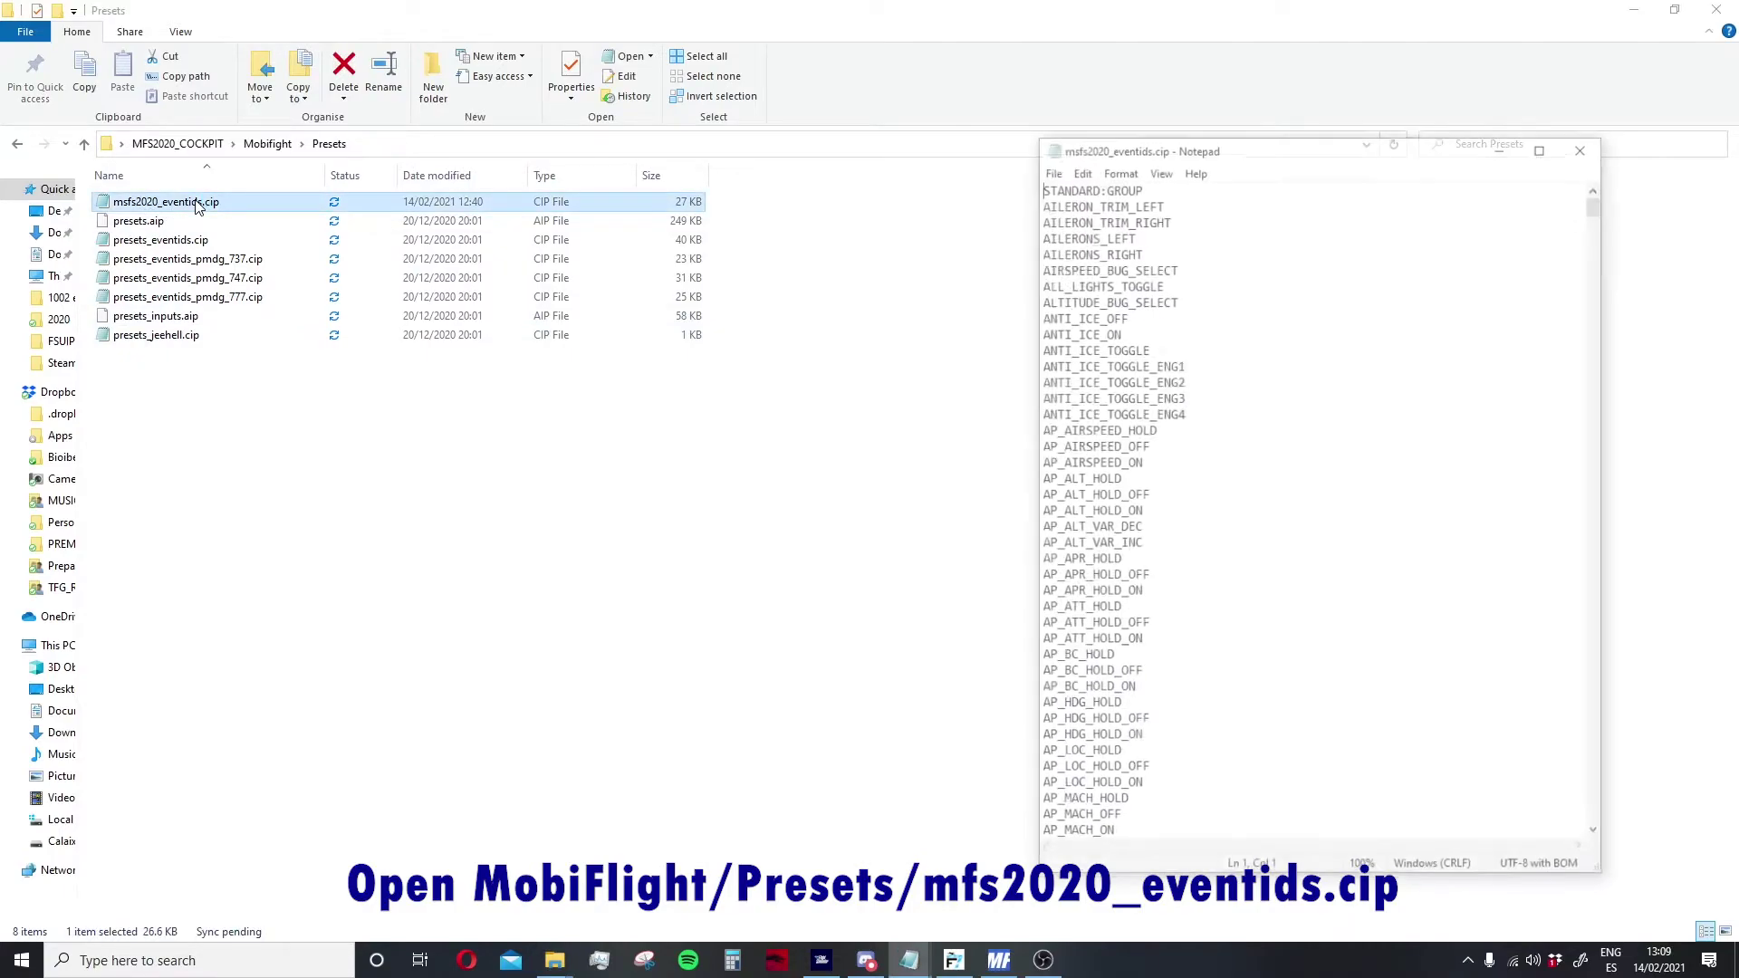
pyautogui.moveTo(1239, 147); pyautogui.dragTo(942, 148)
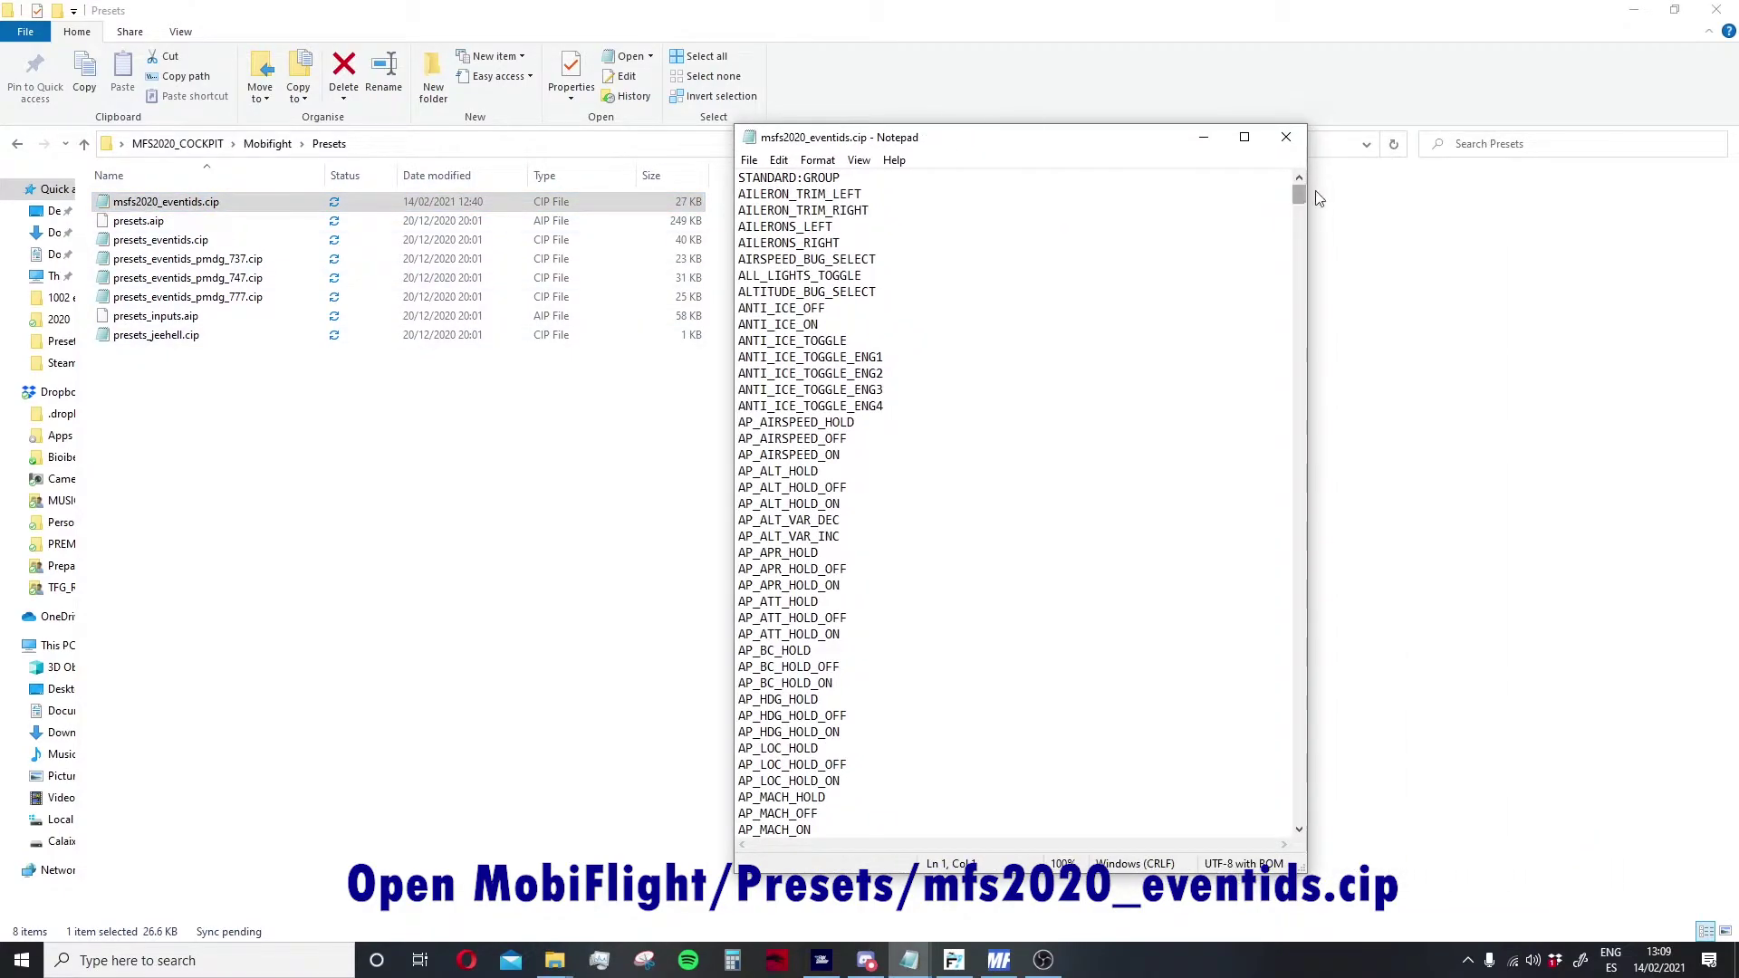
pyautogui.moveTo(1300, 197); pyautogui.dragTo(1335, 664)
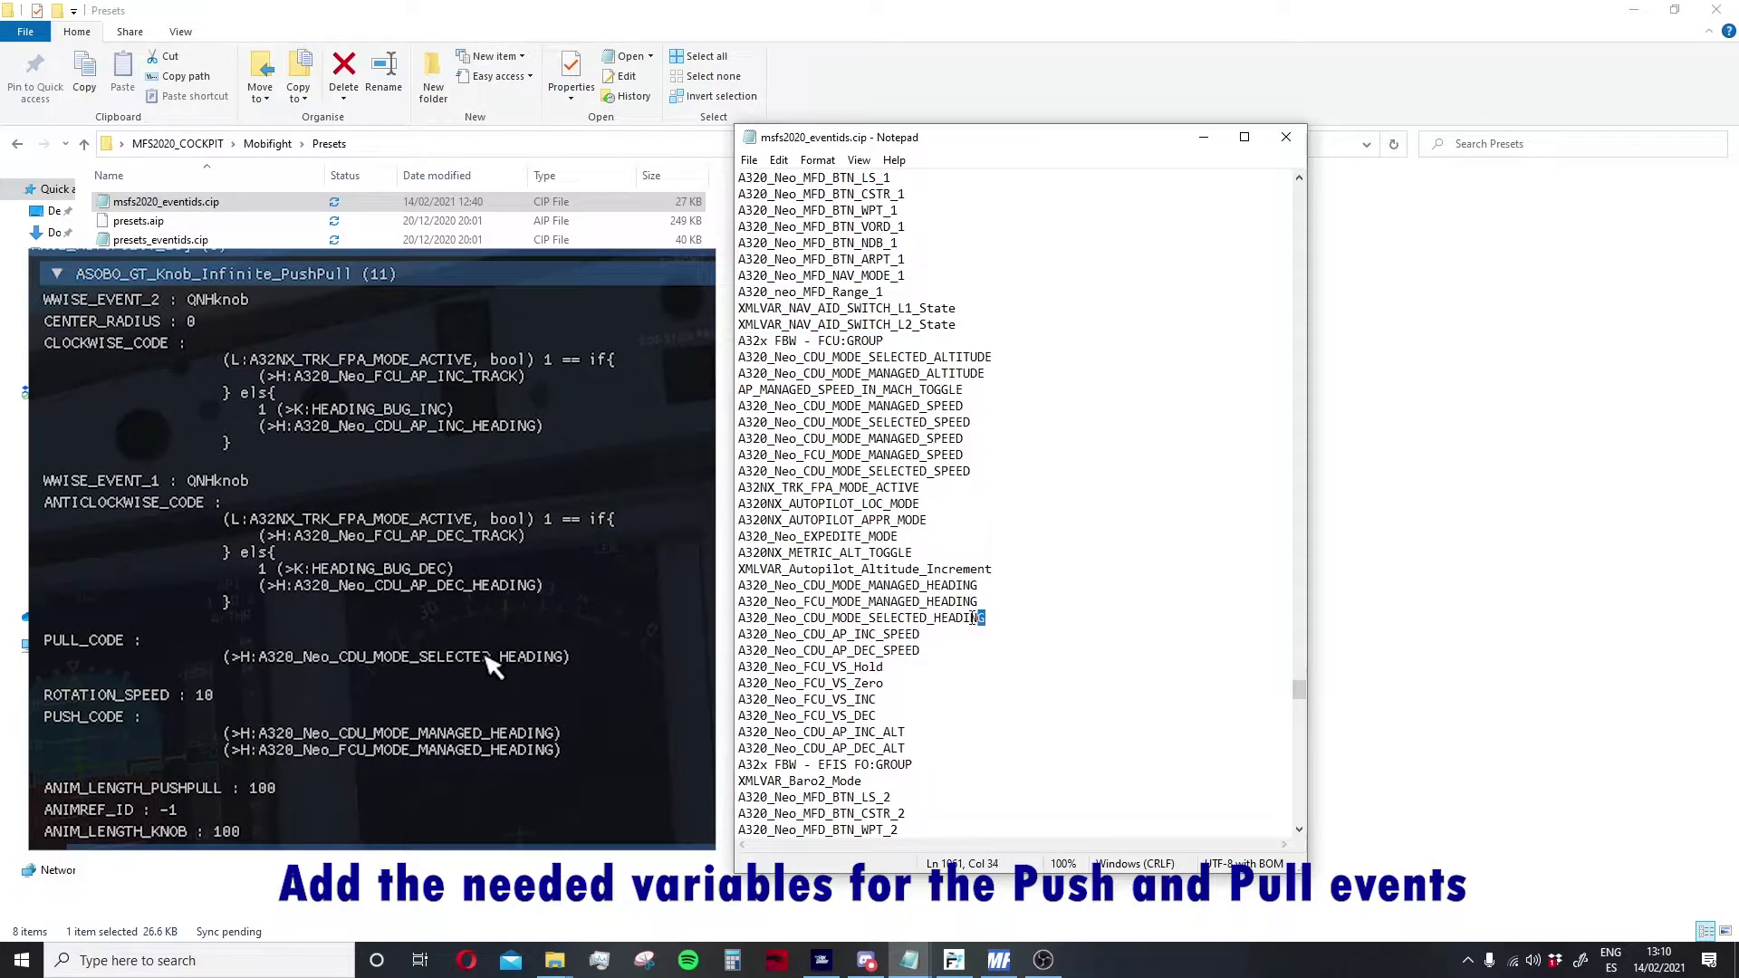
# Step: Check the three added heading event lines, including A320_Neo_CDU_MODE_MANAGED_HEADING, and close Notepad
pyautogui.hotkey('shift', 'Down')
pyautogui.hotkey('shift', 'Down')
pyautogui.hotkey('shift', 'Up')
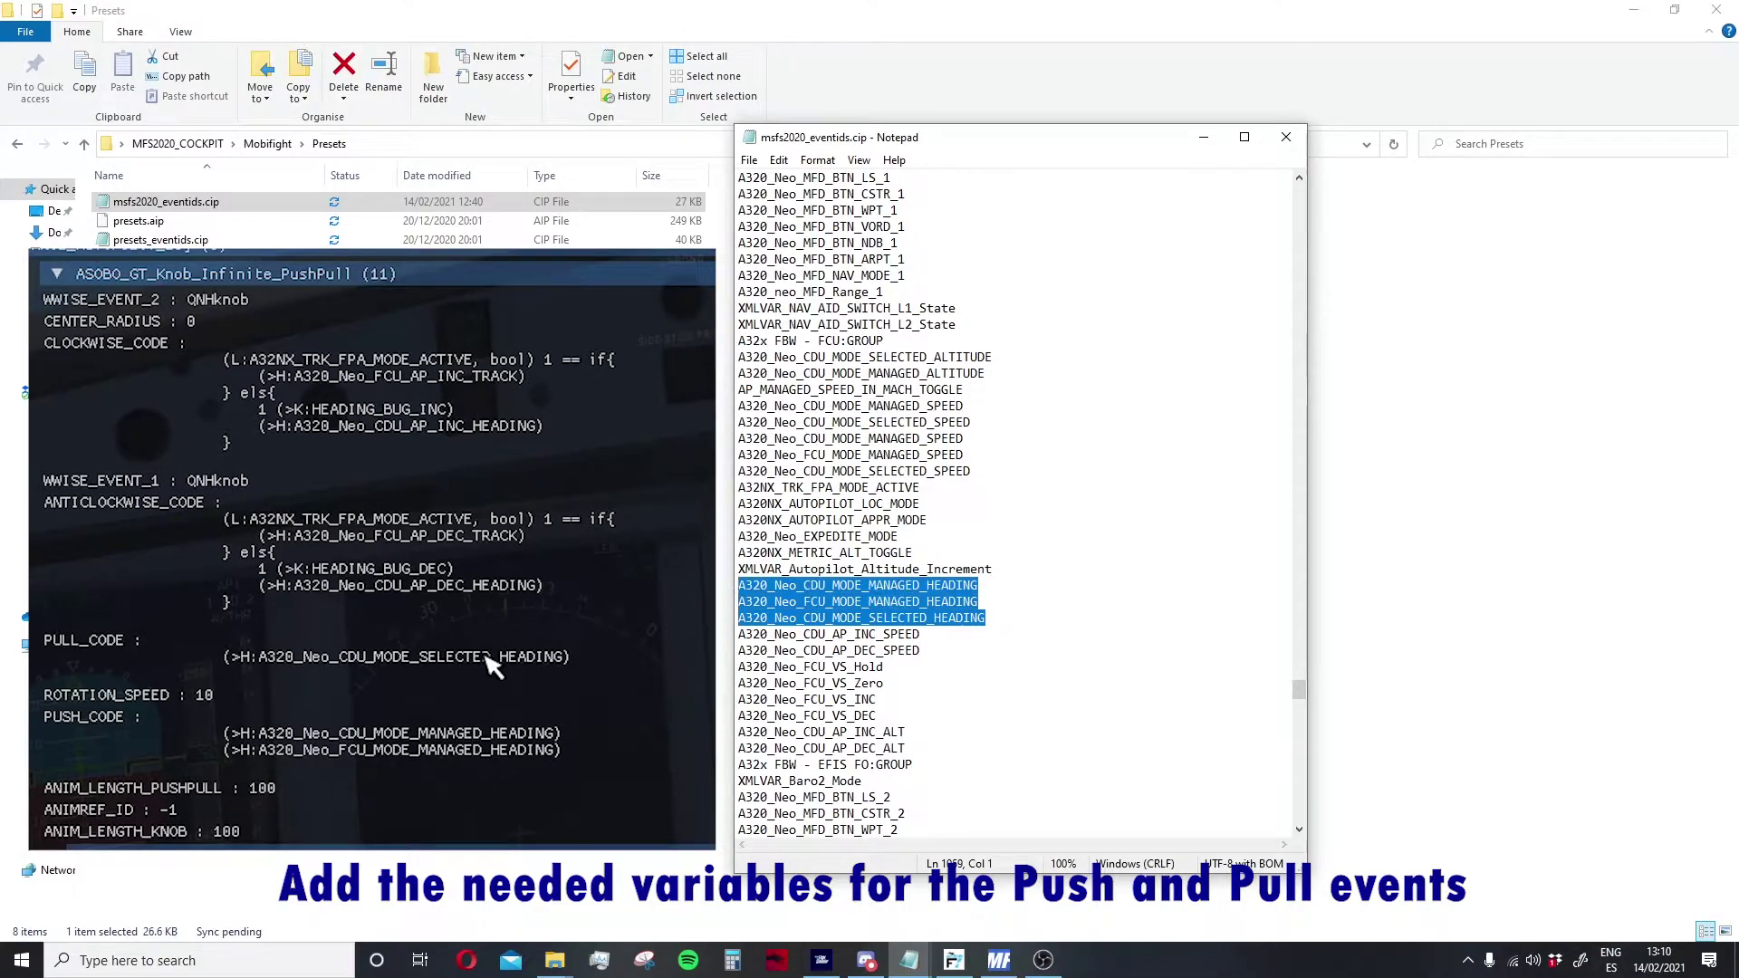
pyautogui.click(826, 650)
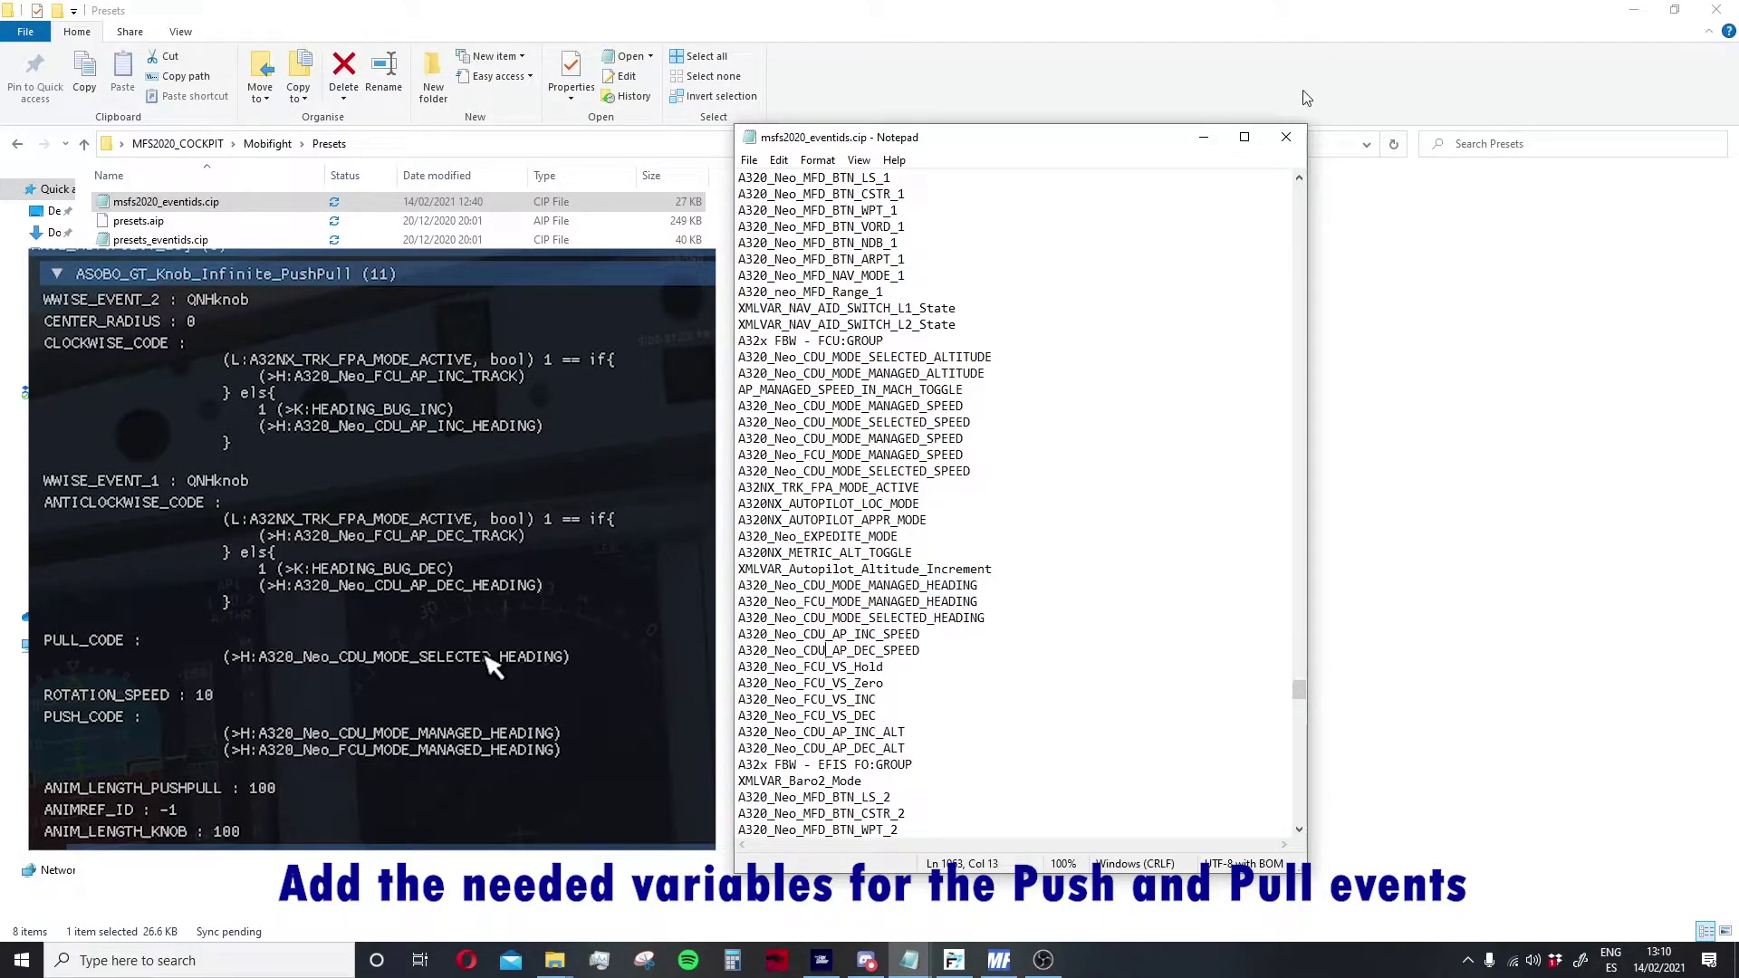
pyautogui.click(1286, 137)
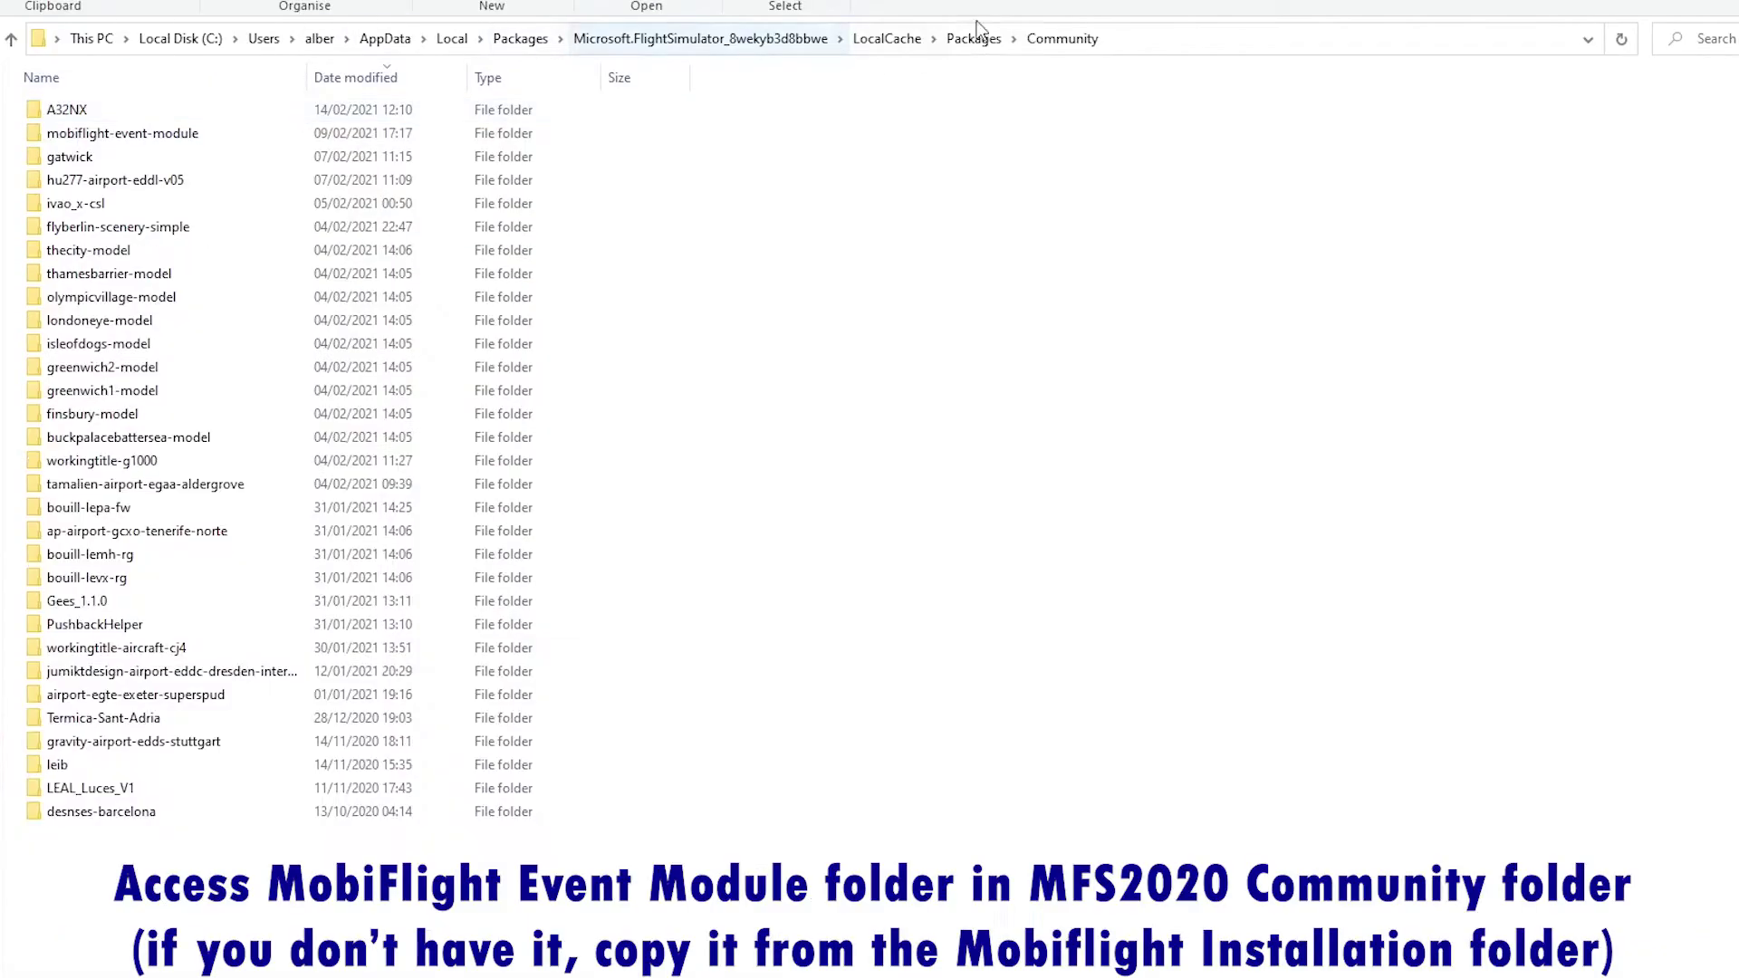
# Step: Open mobiflight-event-module\modules\events.txt, check the three HEADING event lines, and close Notepad
pyautogui.doubleClick(217, 138)
pyautogui.doubleClick(193, 117)
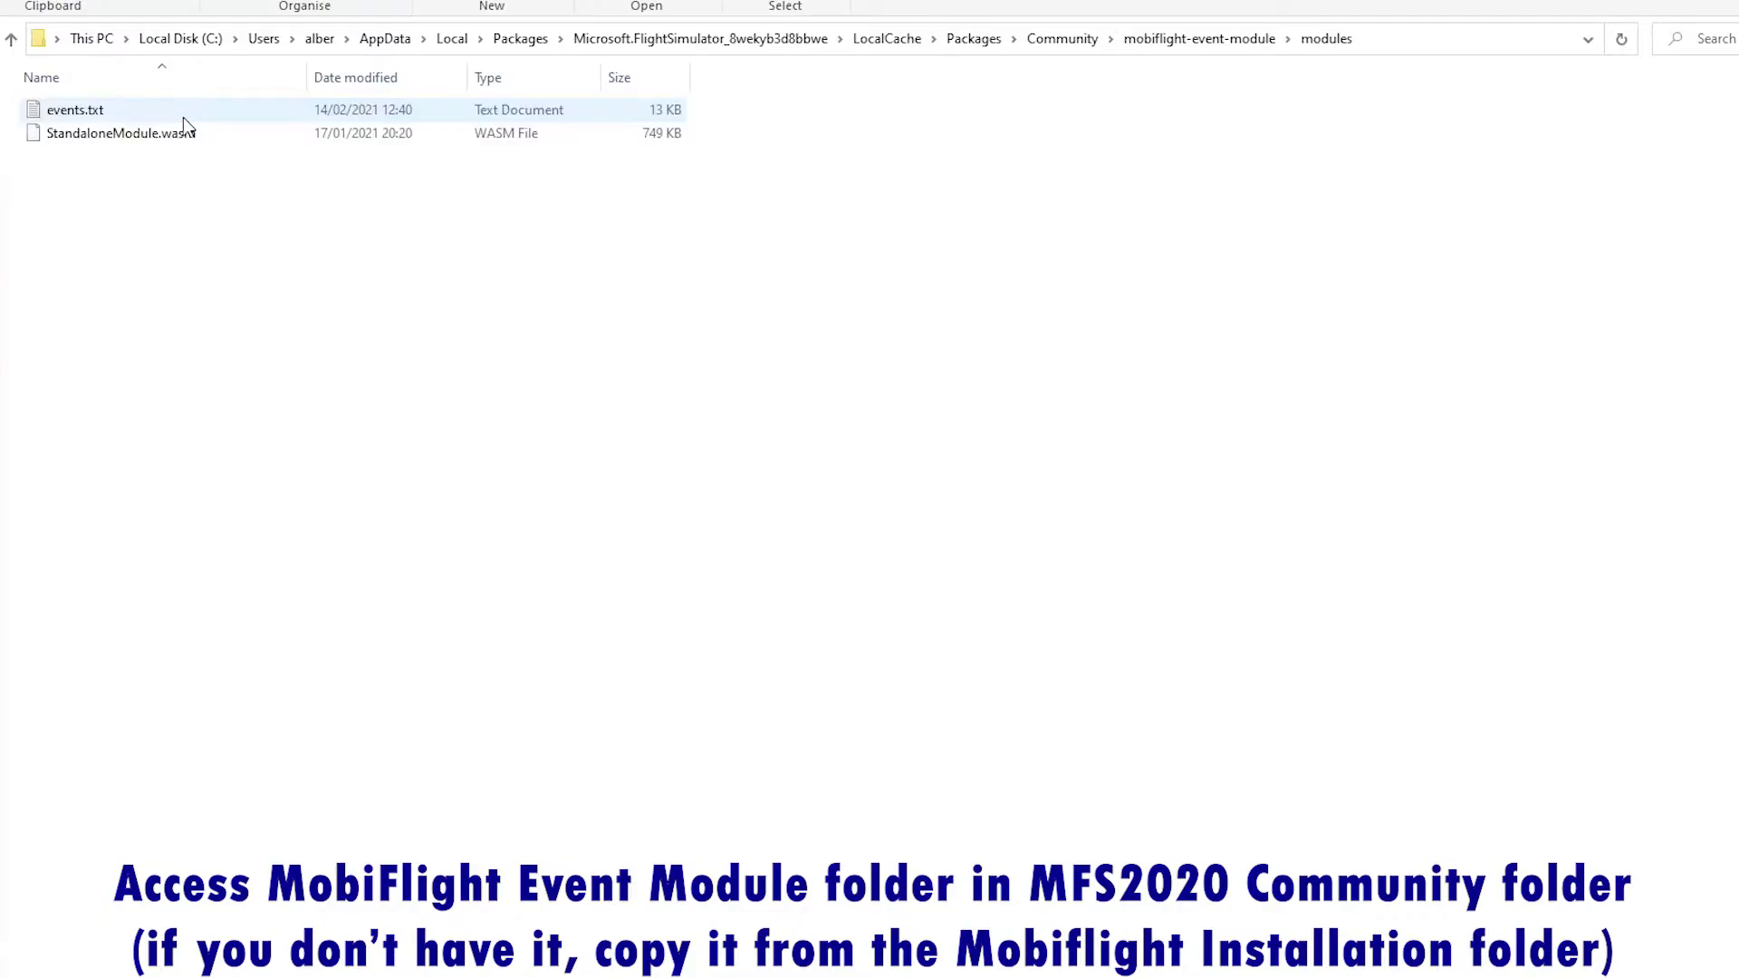
pyautogui.doubleClick(184, 118)
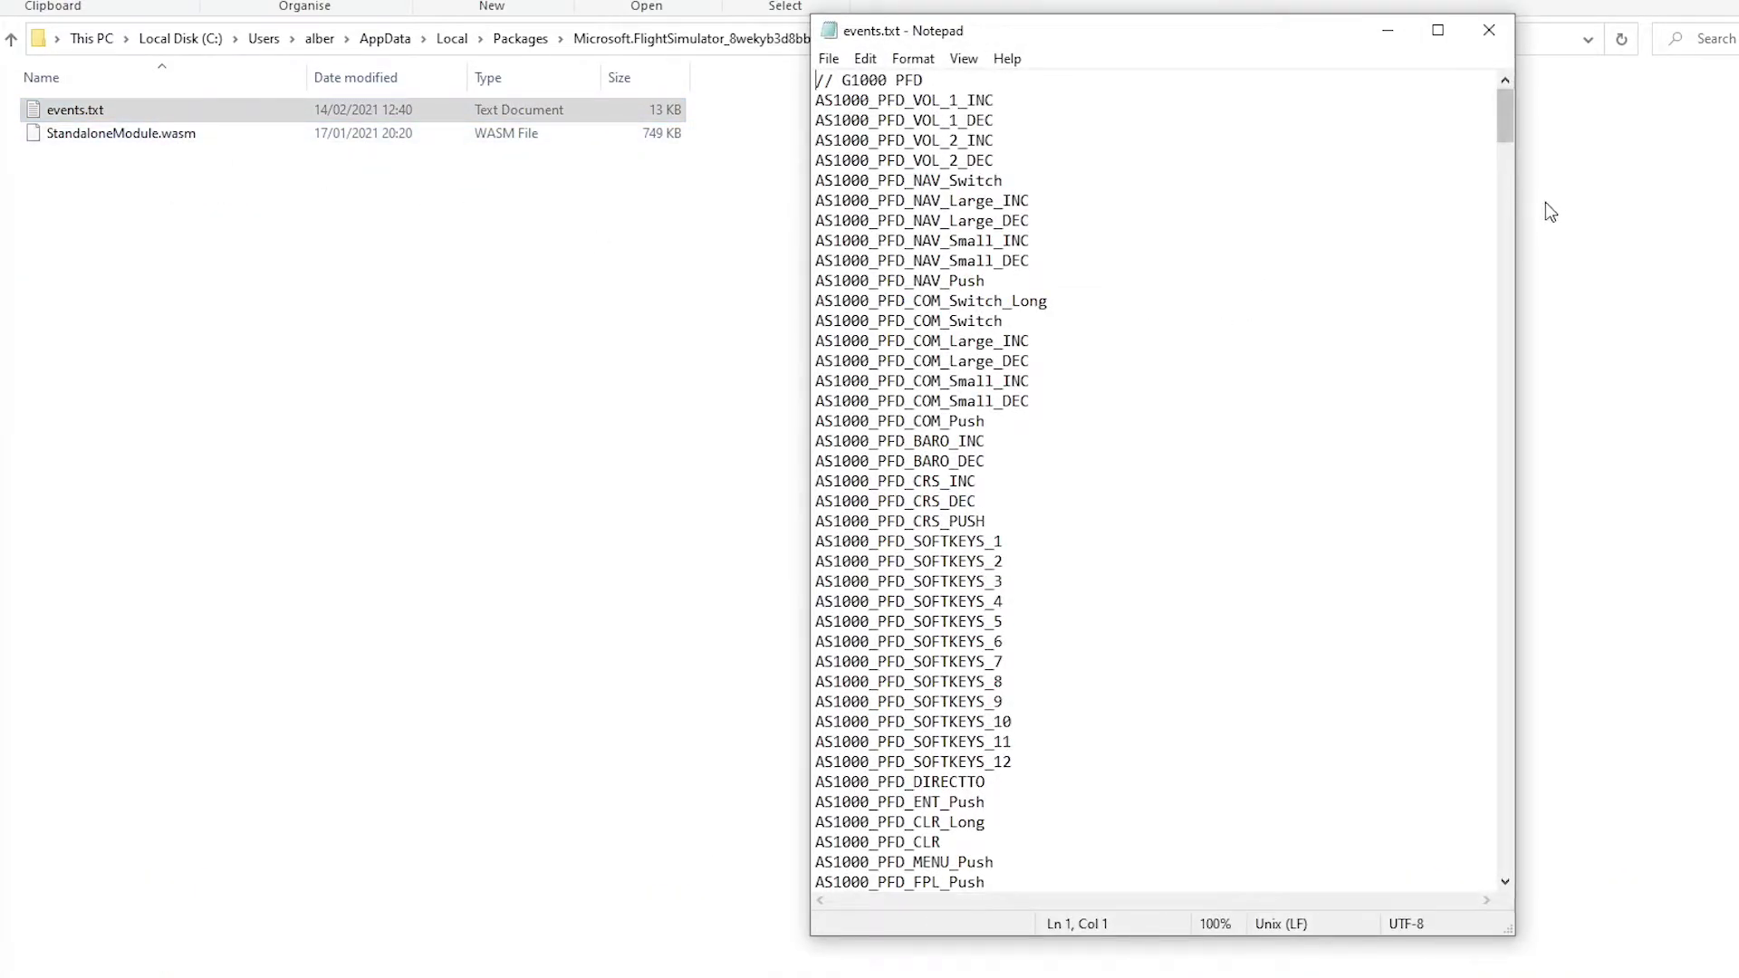
pyautogui.moveTo(1505, 116); pyautogui.dragTo(1453, 503)
pyautogui.moveTo(1130, 643); pyautogui.dragTo(786, 592)
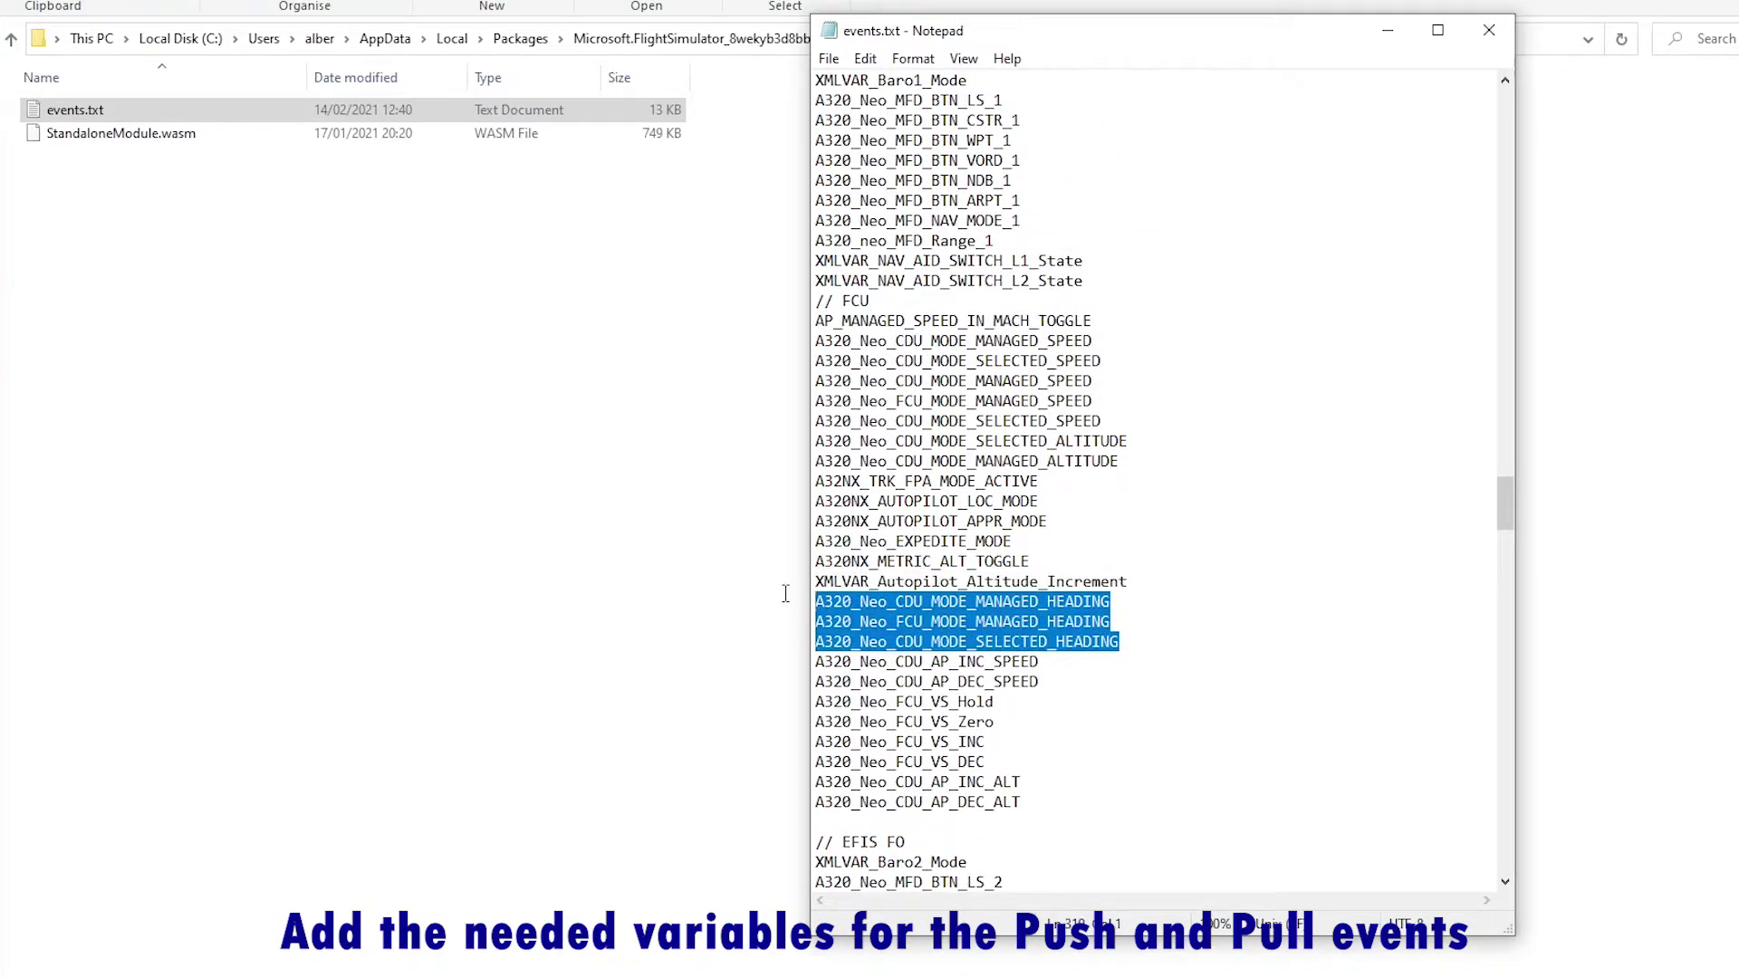
pyautogui.click(1229, 690)
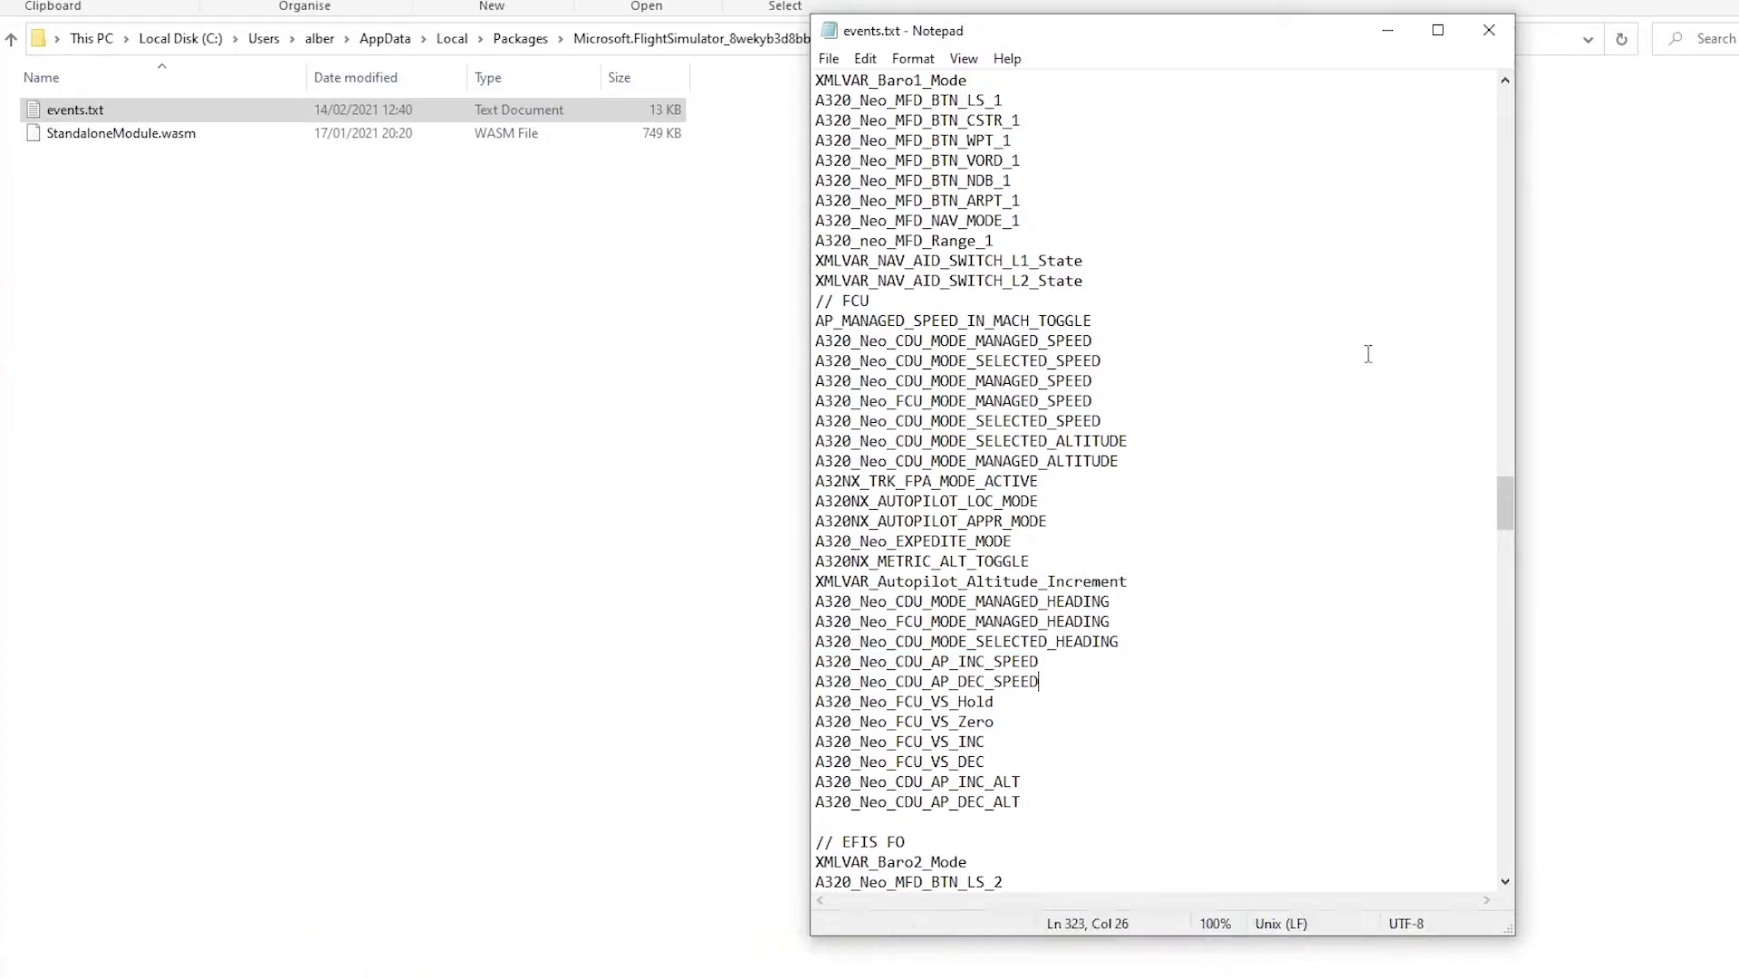
pyautogui.click(1499, 43)
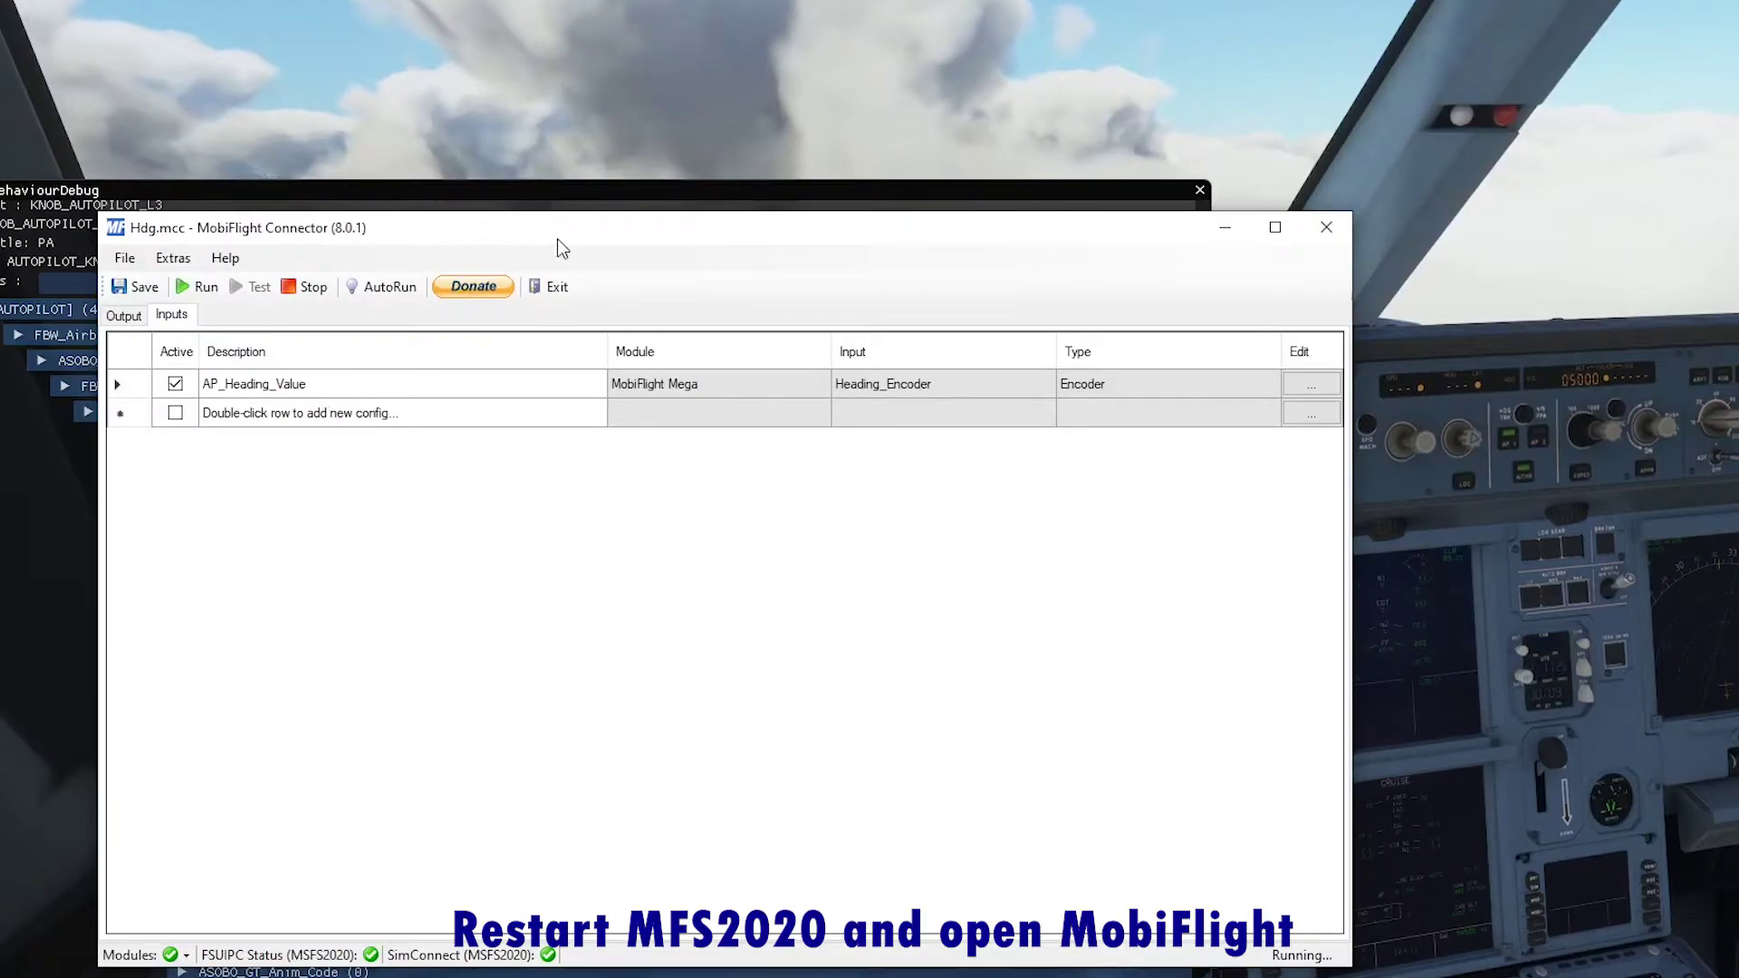
# Step: Select the AP_Heading_Value row and start a new empty input configuration row below it
pyautogui.moveTo(703, 222); pyautogui.dragTo(683, 237)
pyautogui.click(509, 380)
pyautogui.click(509, 380)
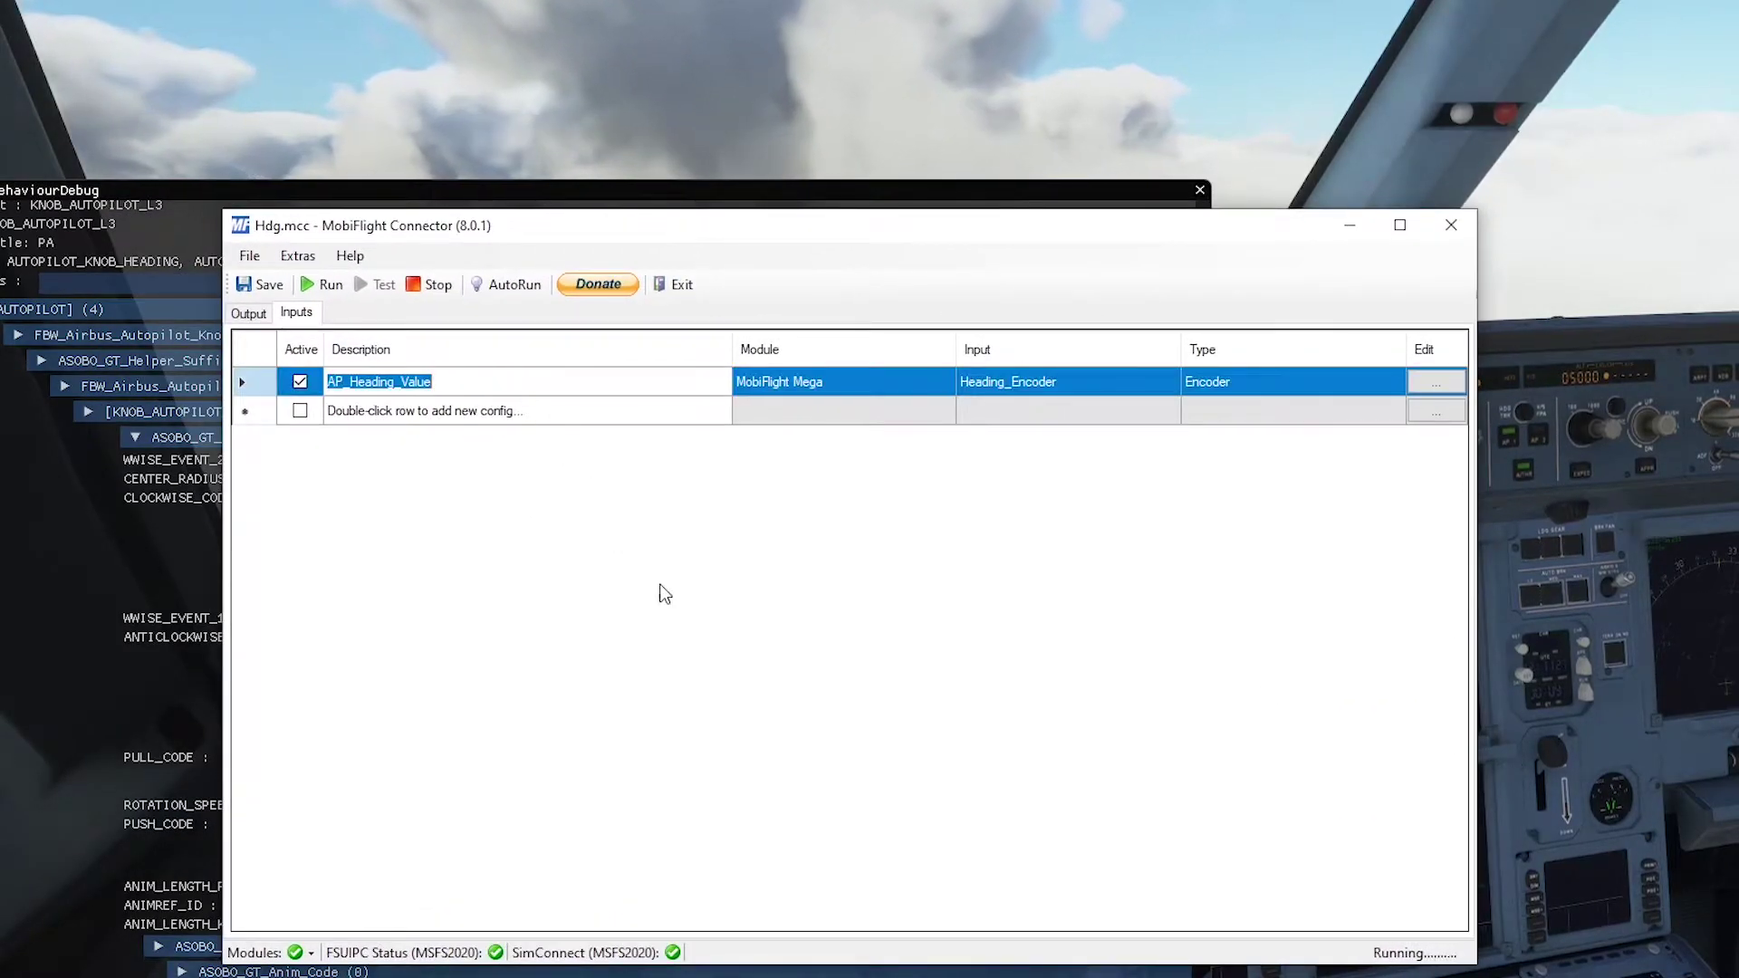
pyautogui.moveTo(1048, 234); pyautogui.dragTo(1079, 232)
pyautogui.click(433, 413)
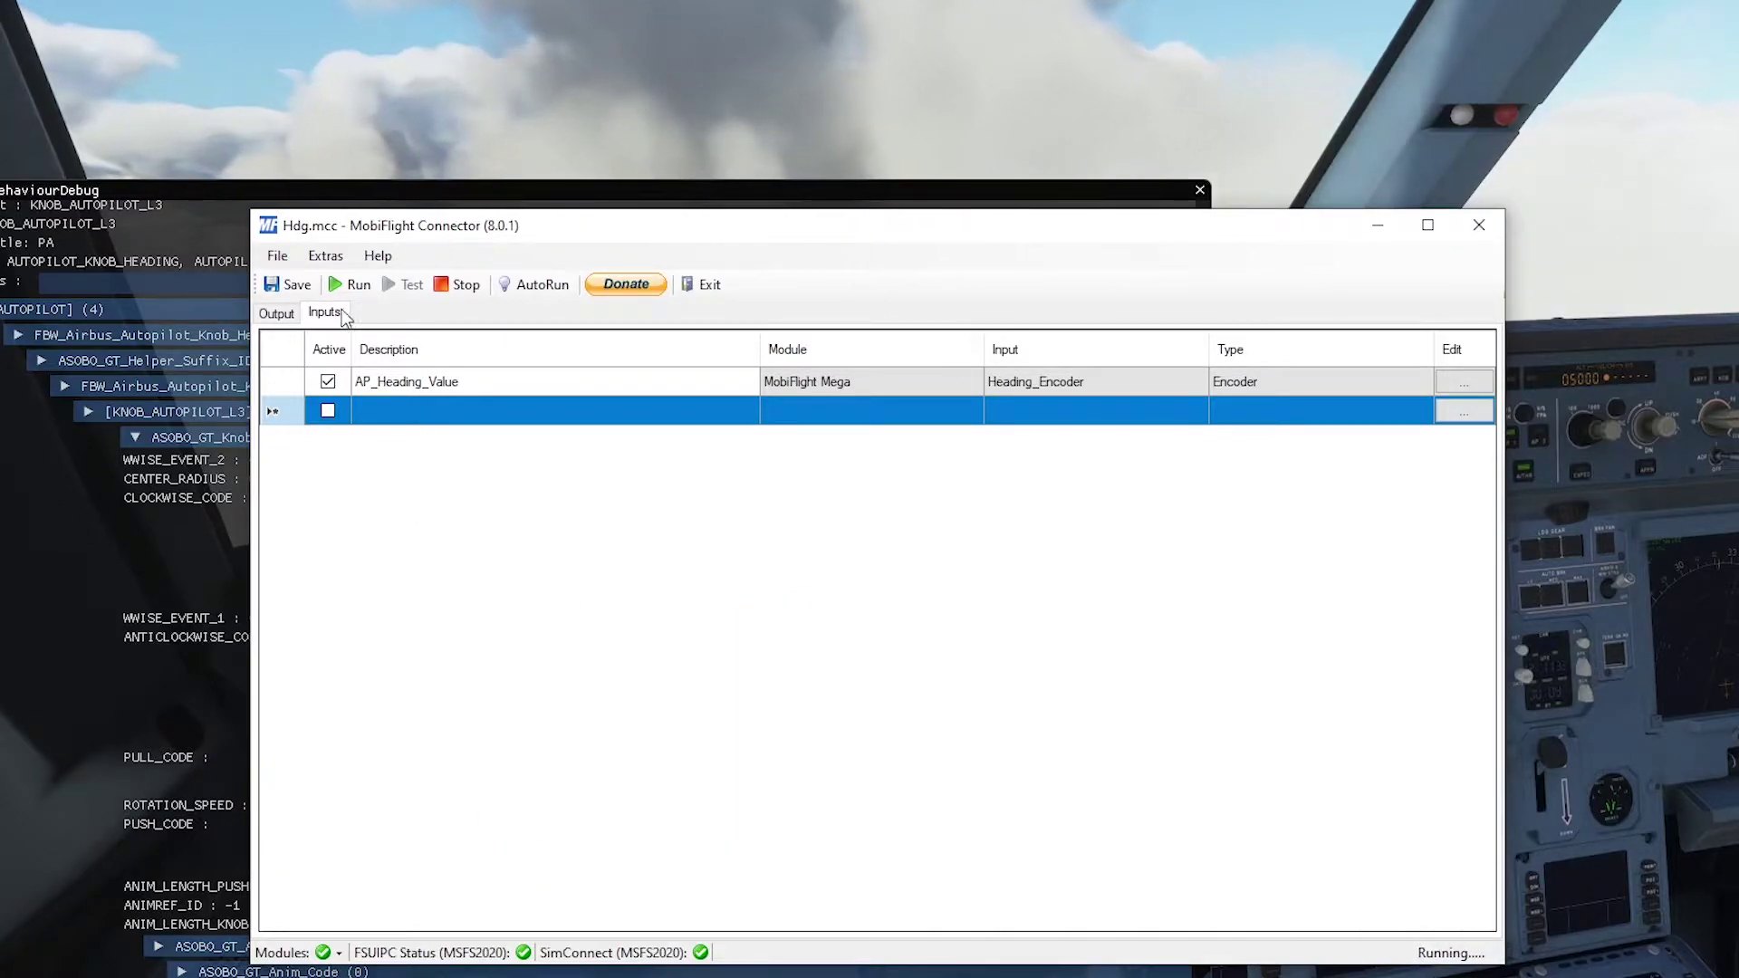
pyautogui.click(328, 261)
# Step: In Settings > MobiFlight Modules, expand the MobiFlight Mega board and view its Heading_Encoder device
pyautogui.click(360, 312)
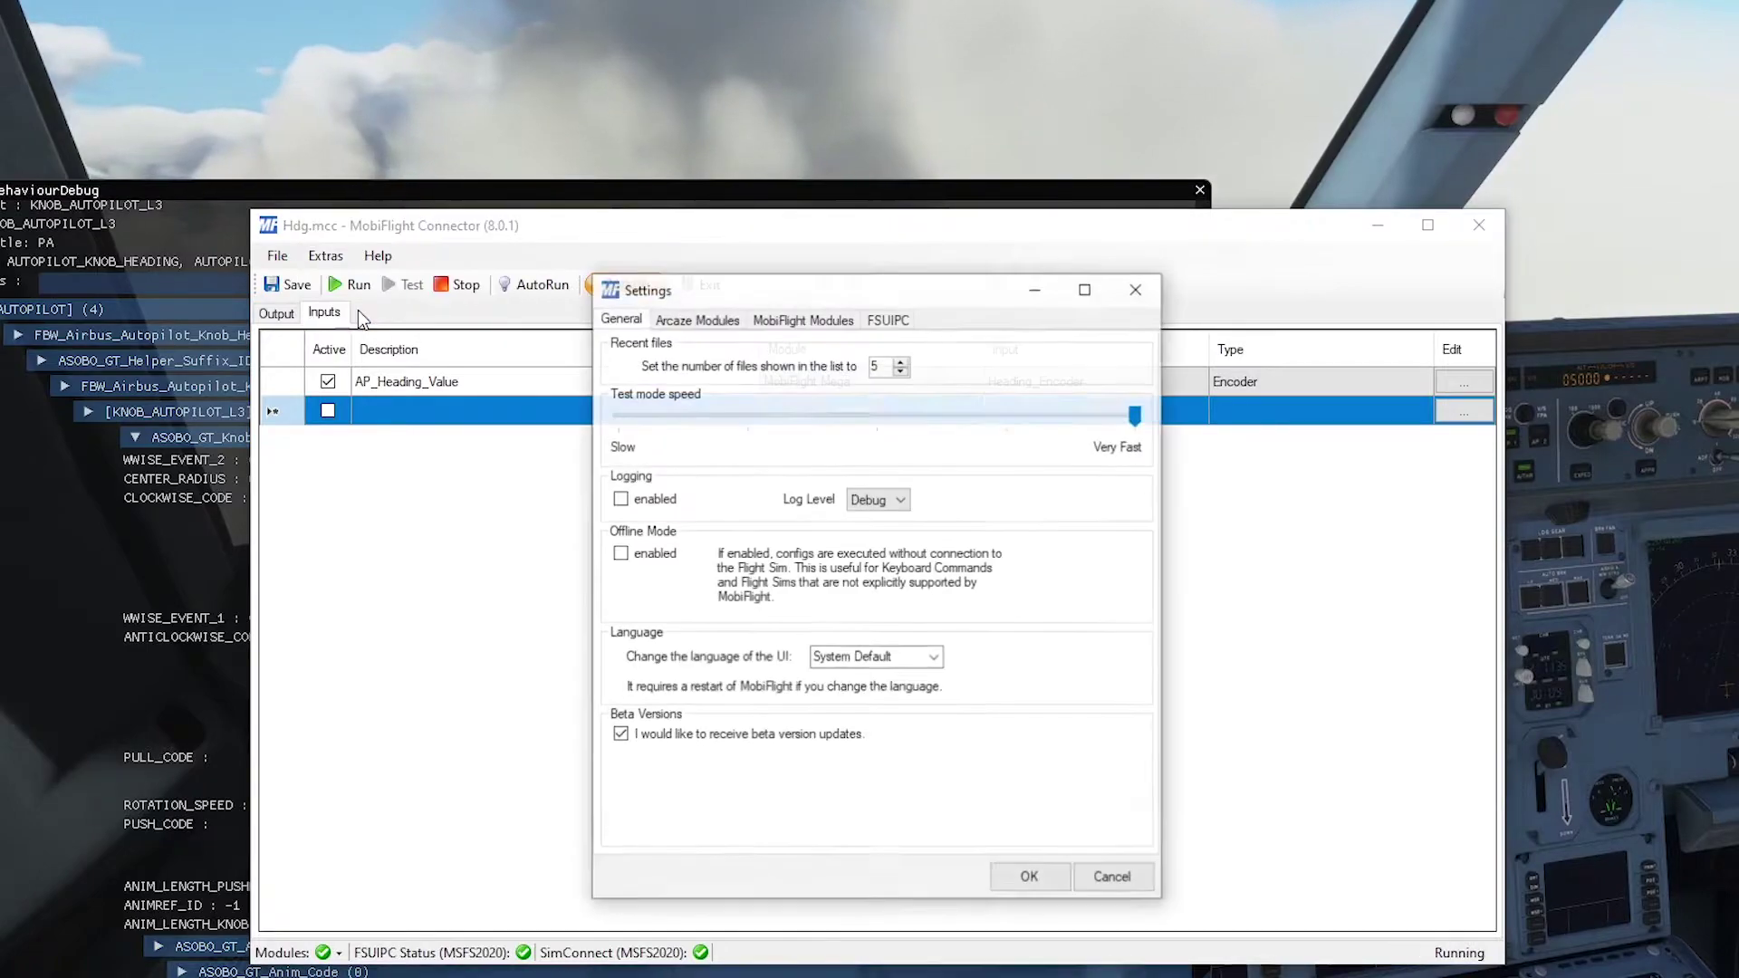
pyautogui.click(797, 318)
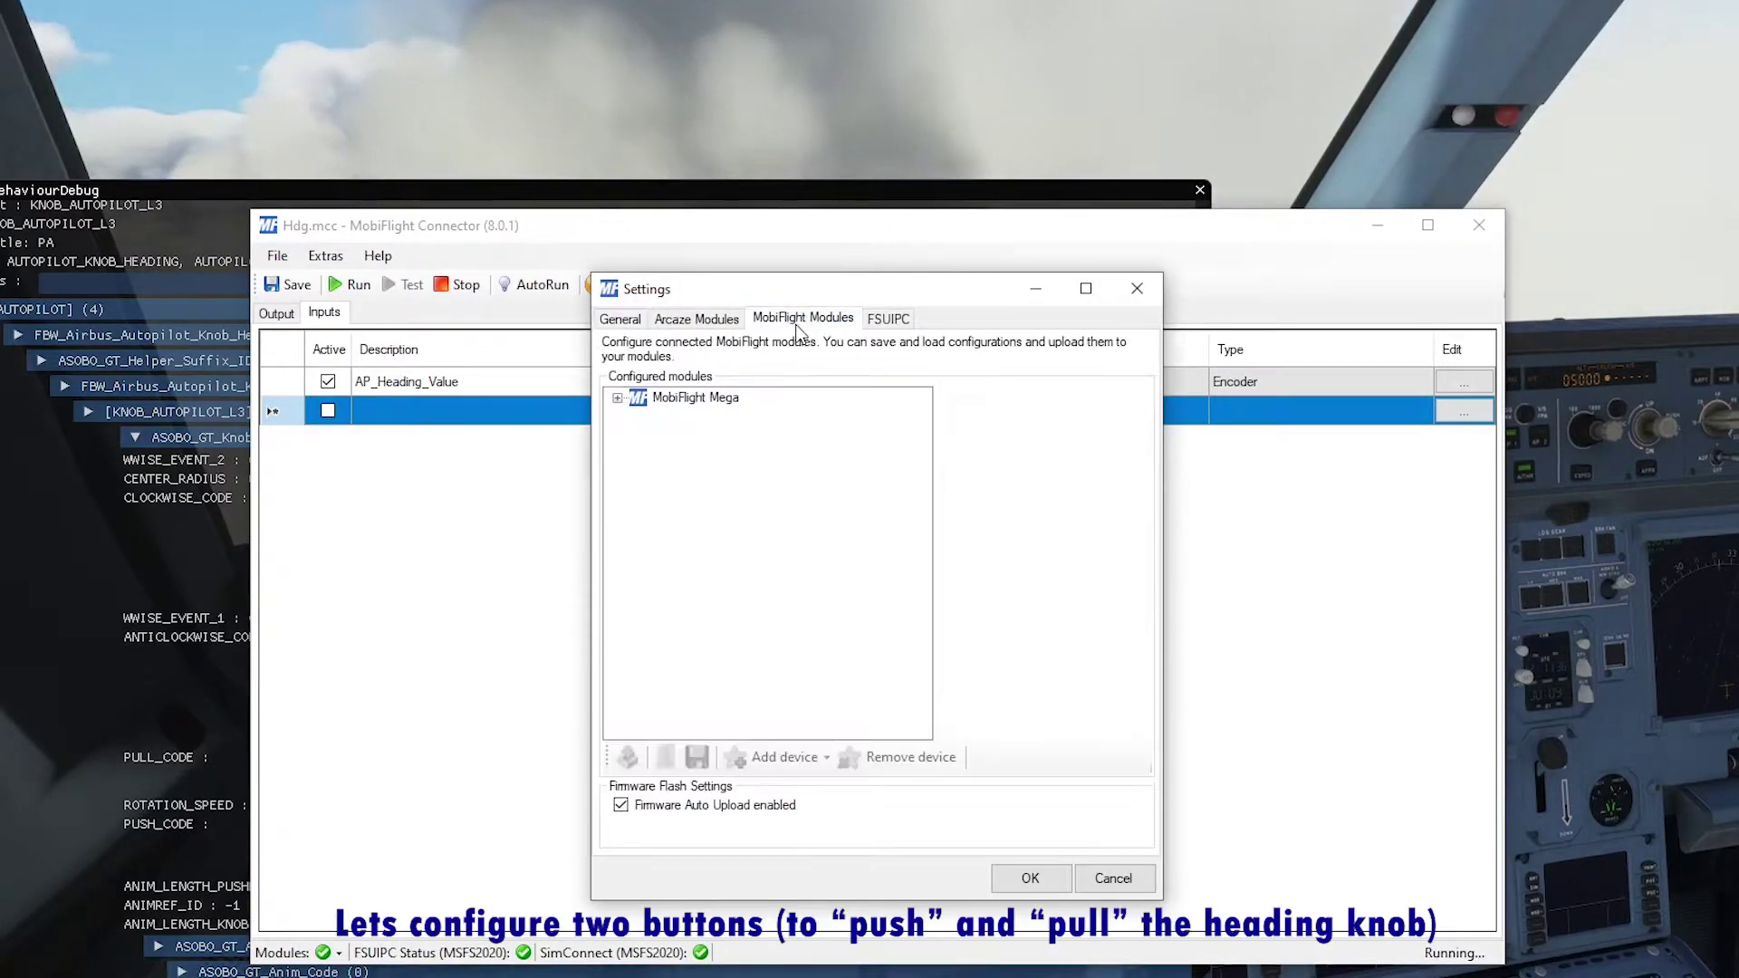
pyautogui.click(617, 398)
pyautogui.click(684, 426)
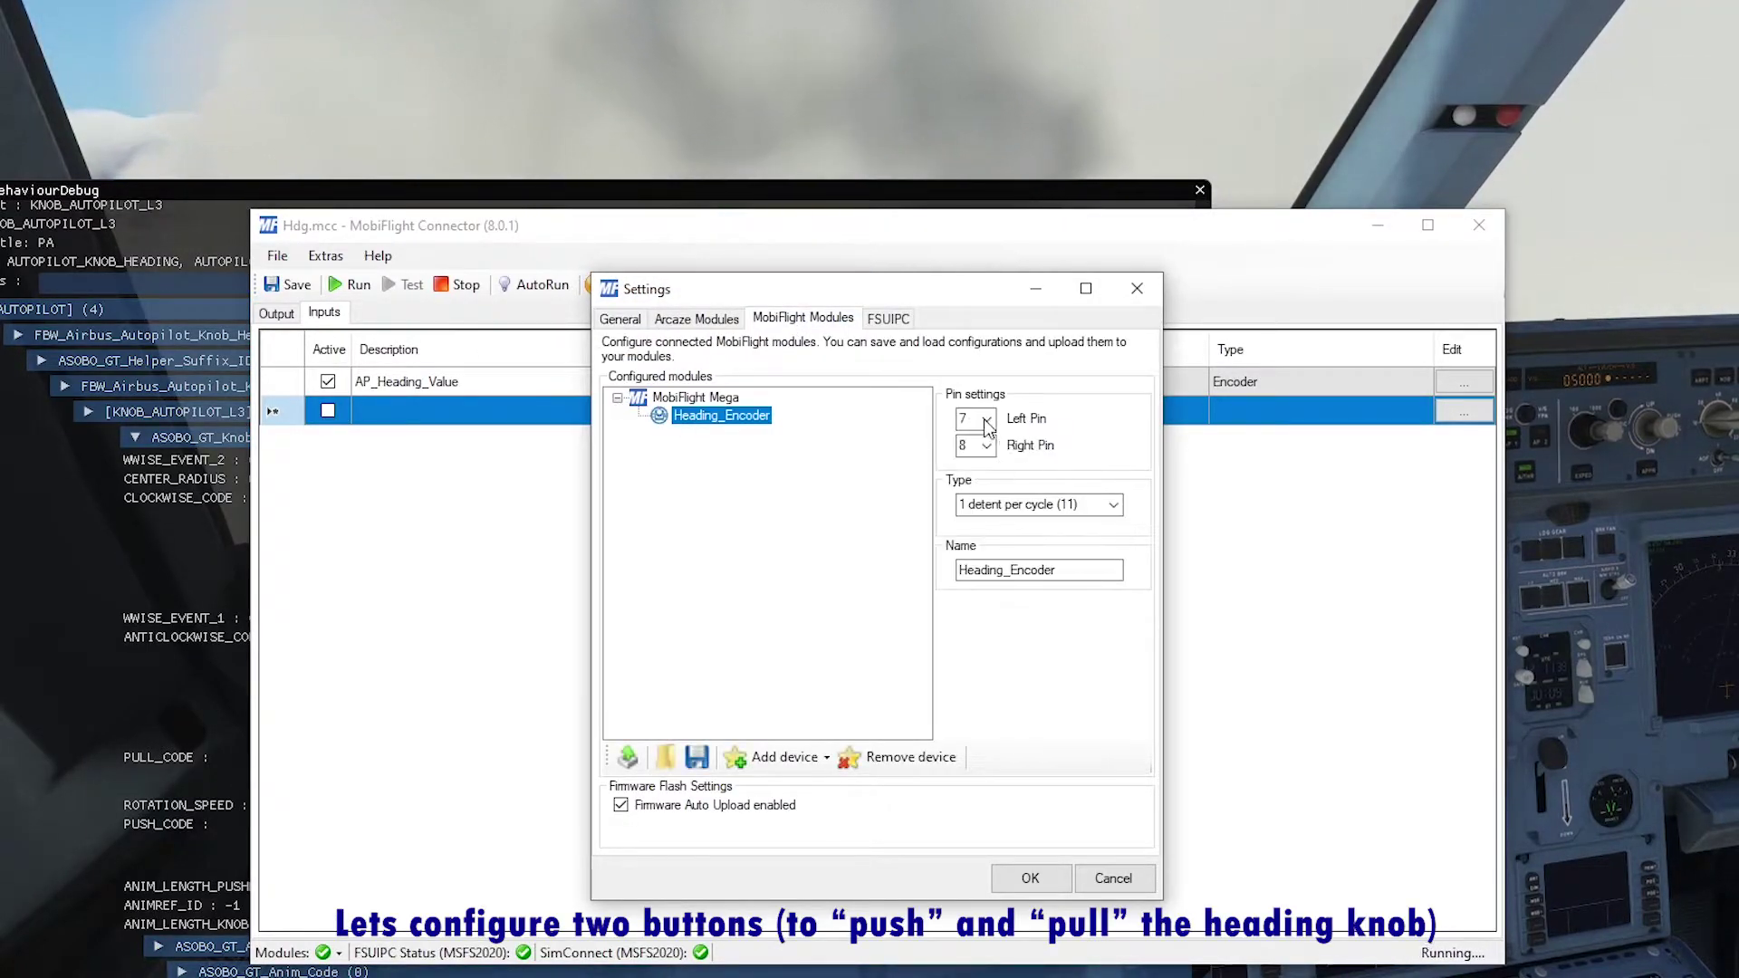
# Step: Add two button devices named HDG_PUSH (pin 2) and HDG_PULL (pin 3) to the Mega
pyautogui.click(766, 773)
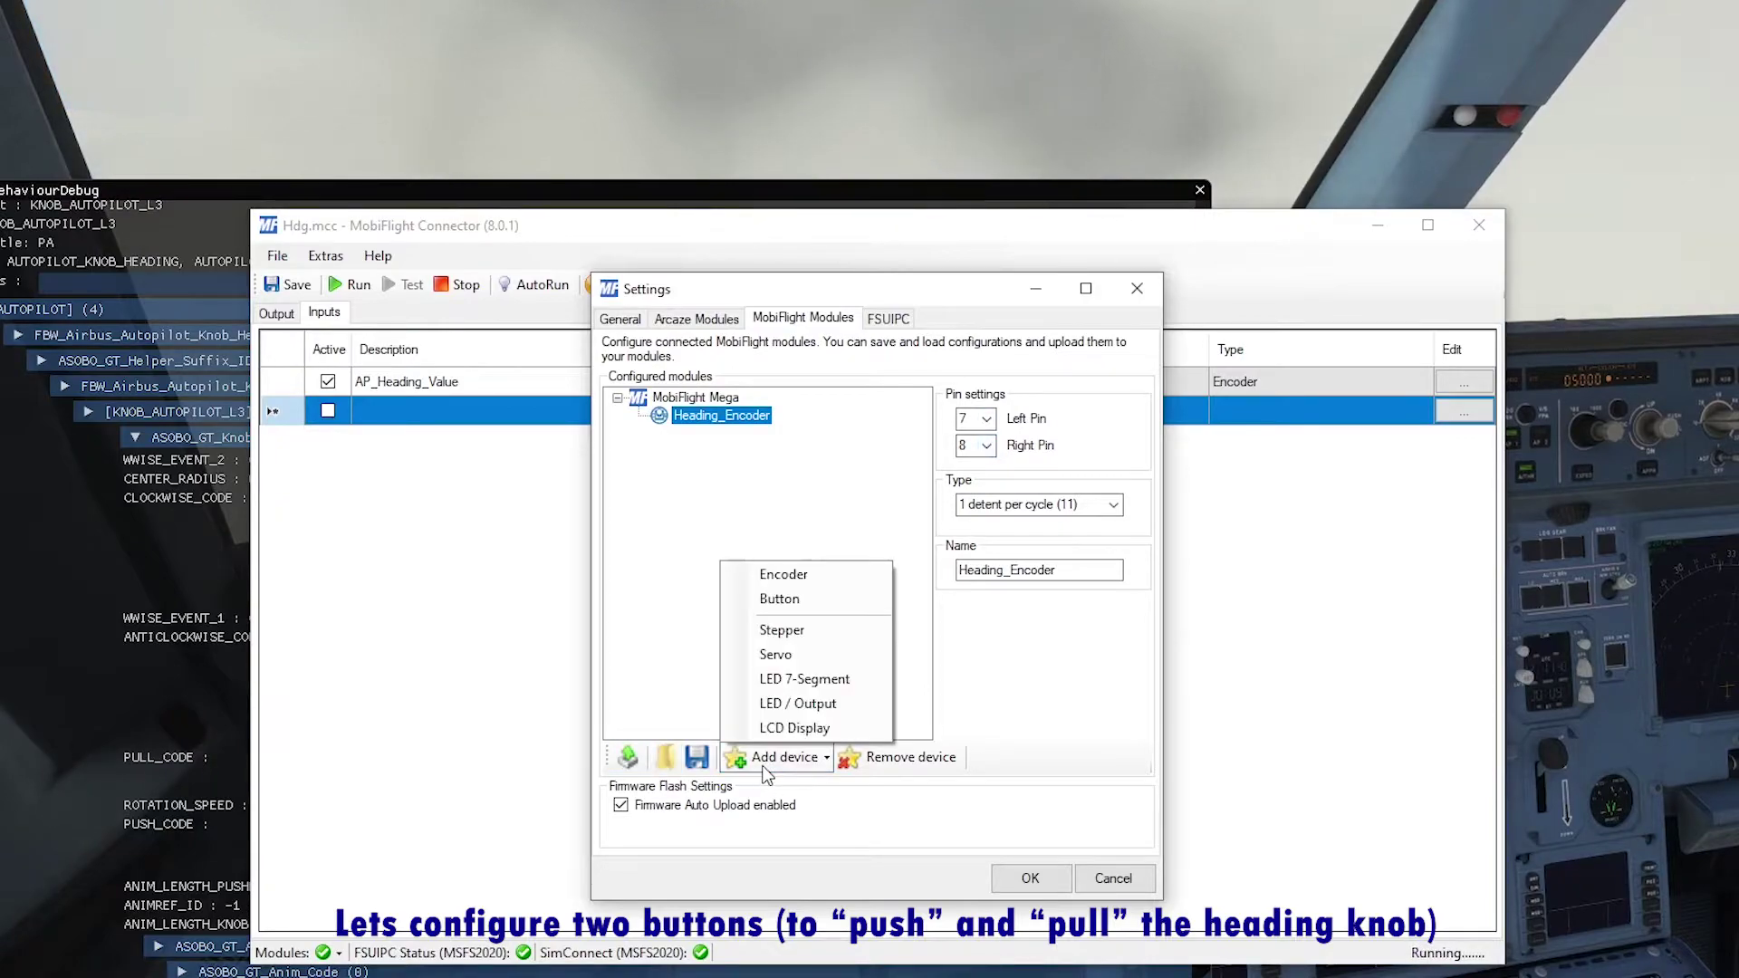
pyautogui.click(786, 600)
pyautogui.moveTo(1071, 480); pyautogui.dragTo(949, 477)
pyautogui.write('HDG_')
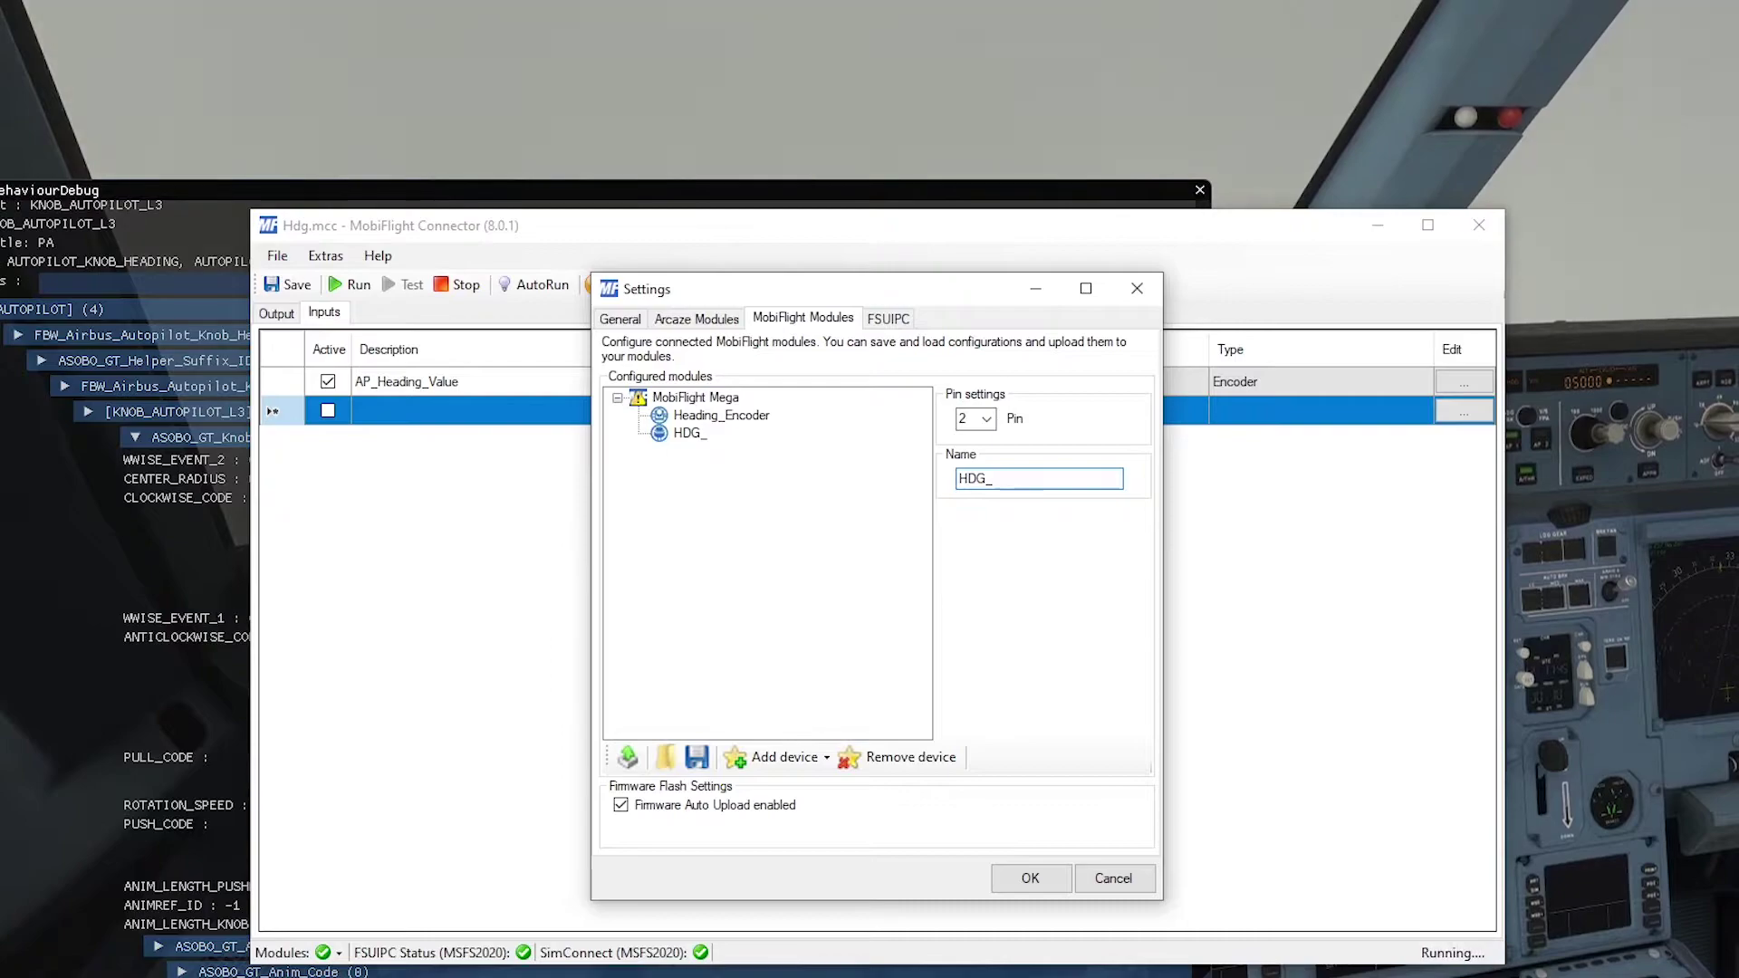
pyautogui.write('PUSH')
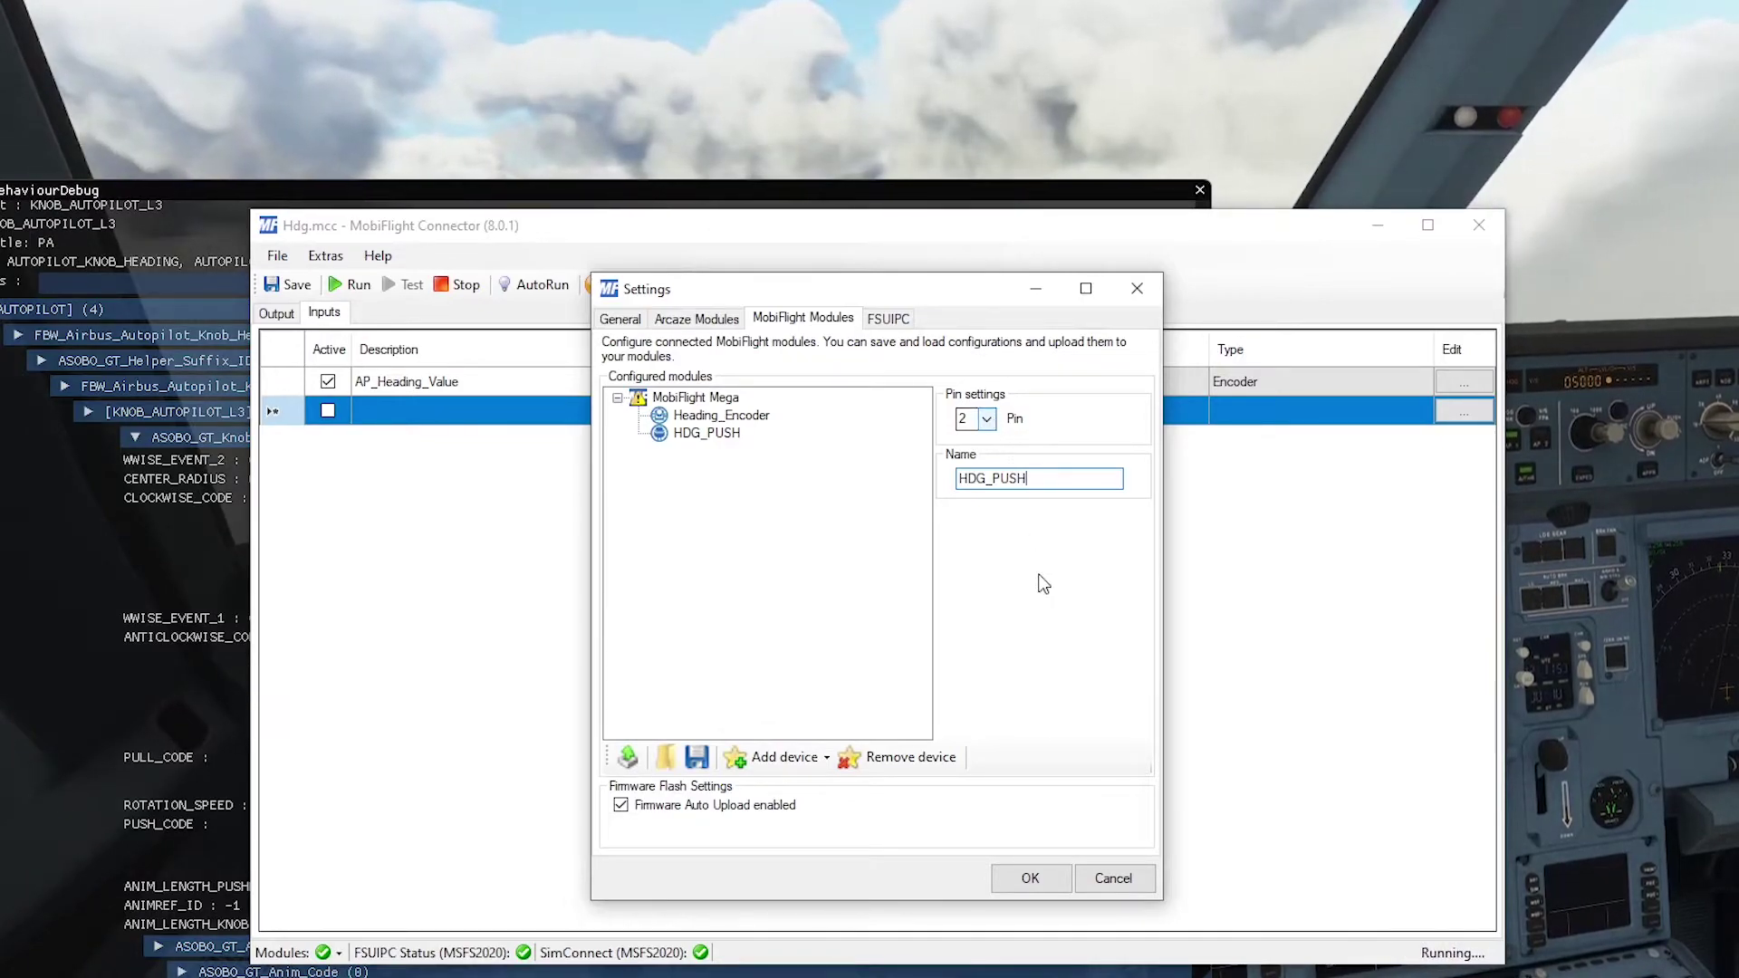
pyautogui.click(785, 757)
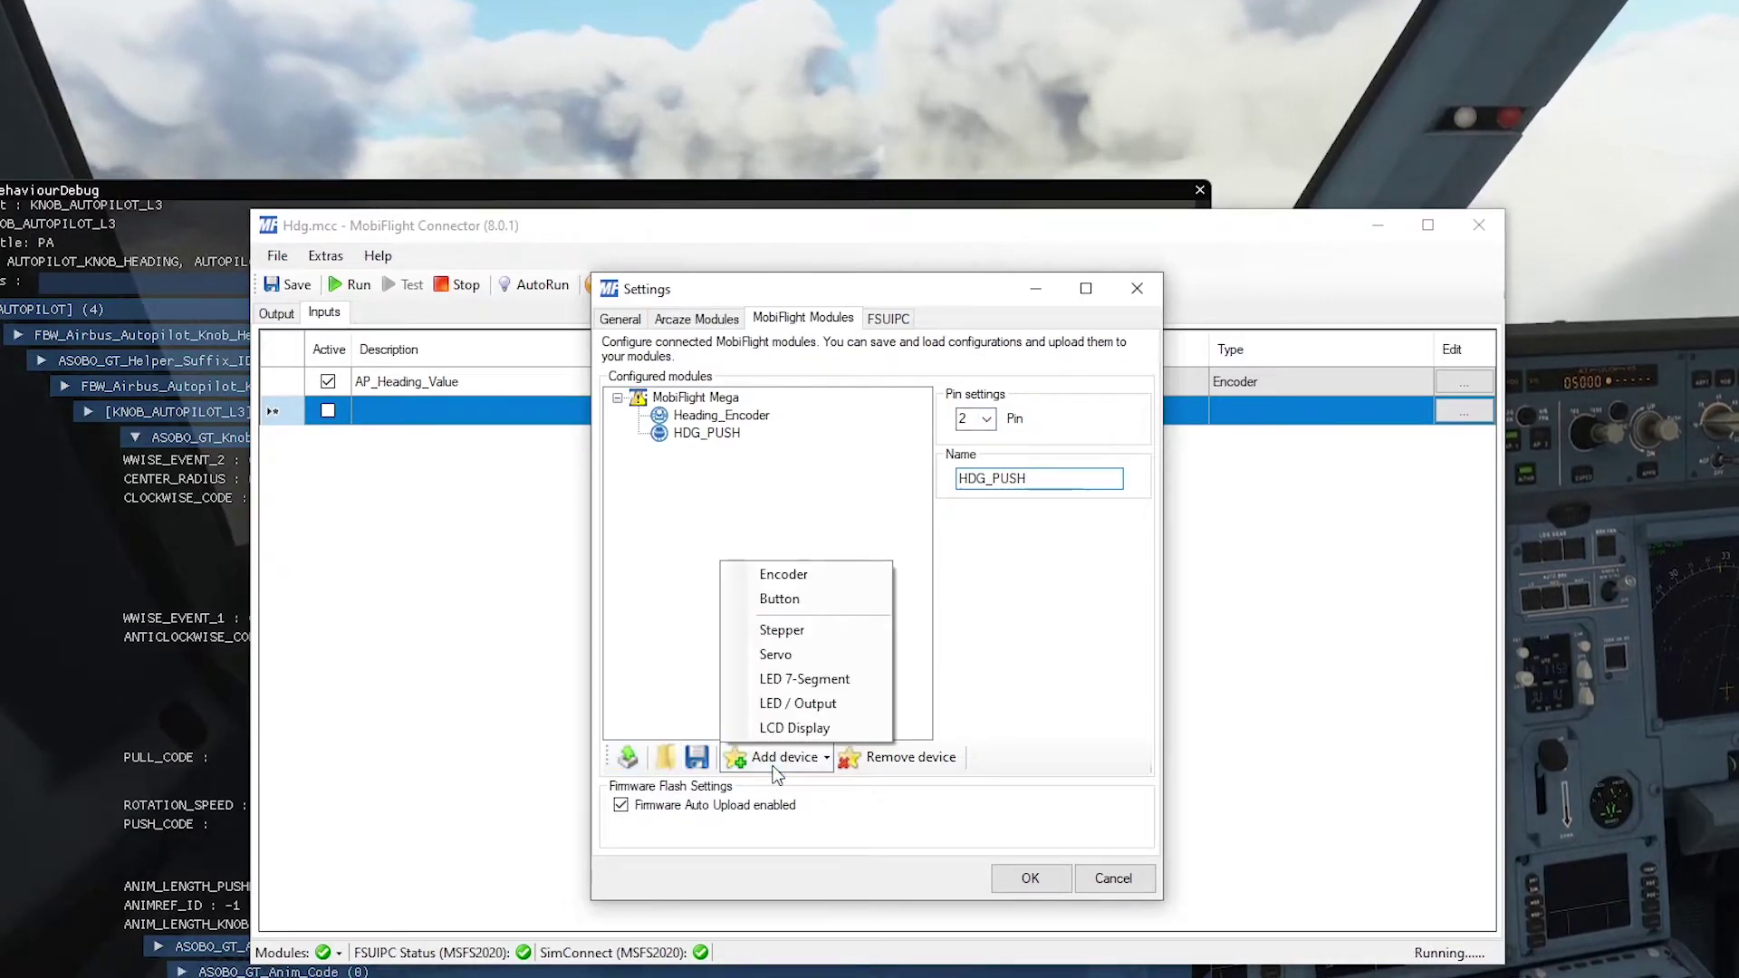
pyautogui.click(830, 599)
pyautogui.doubleClick(996, 478)
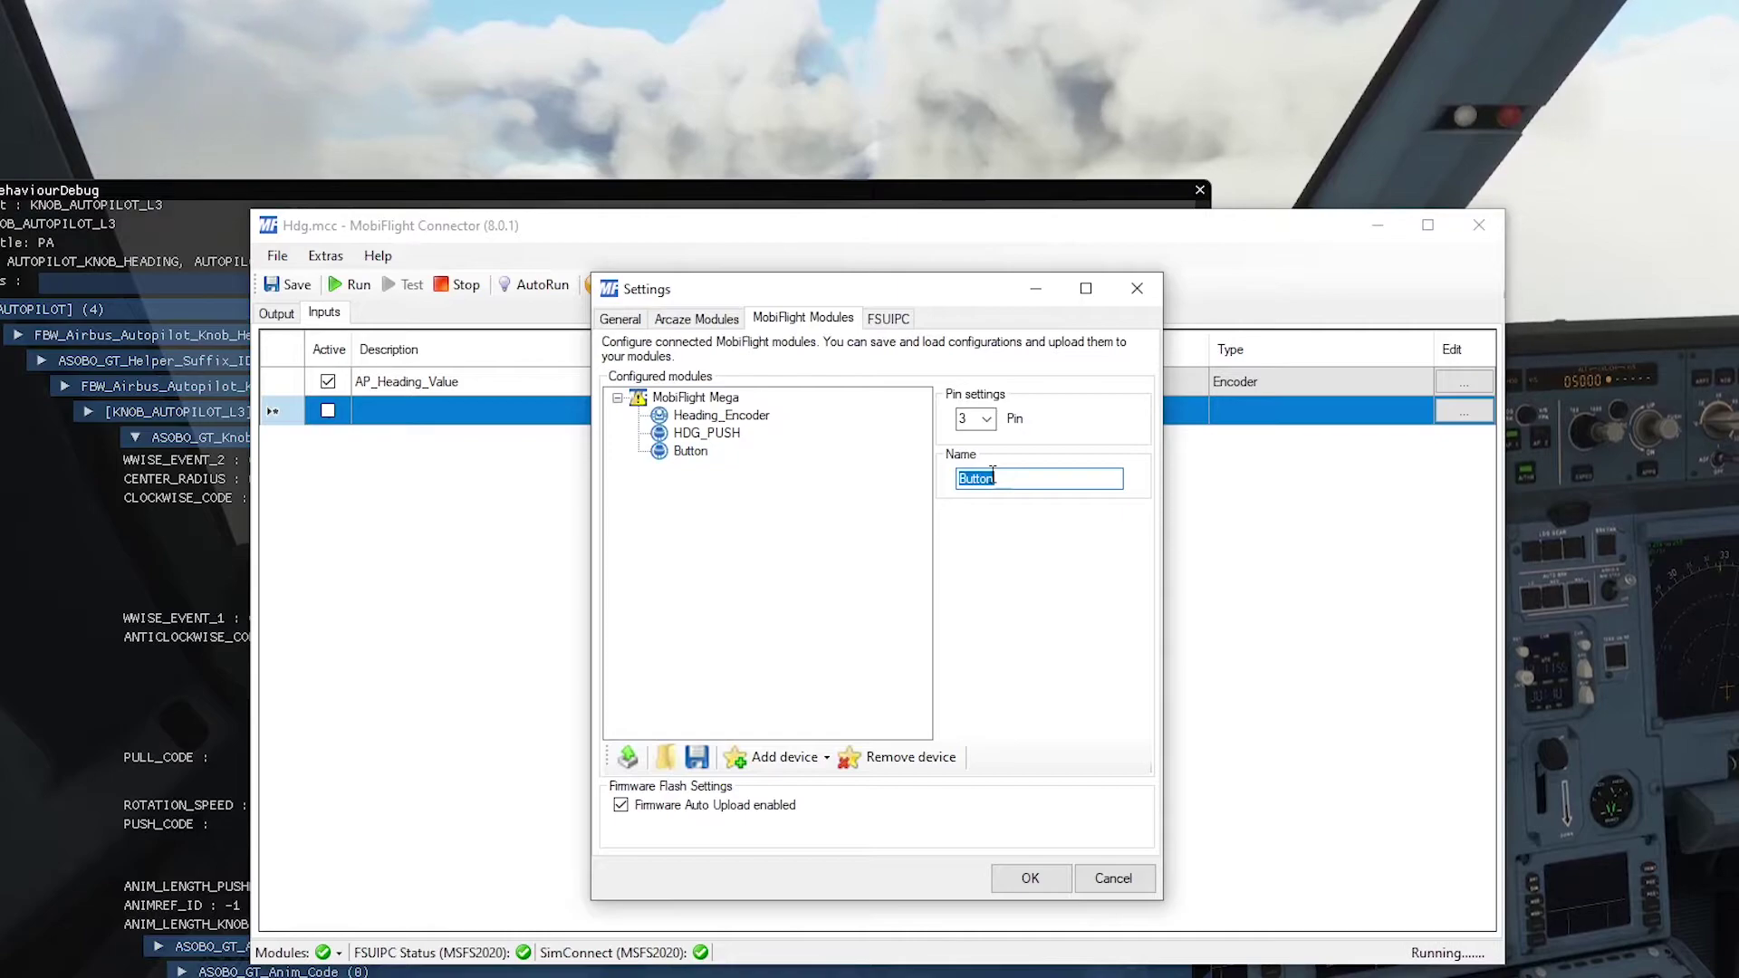
pyautogui.write('HDG_PU')
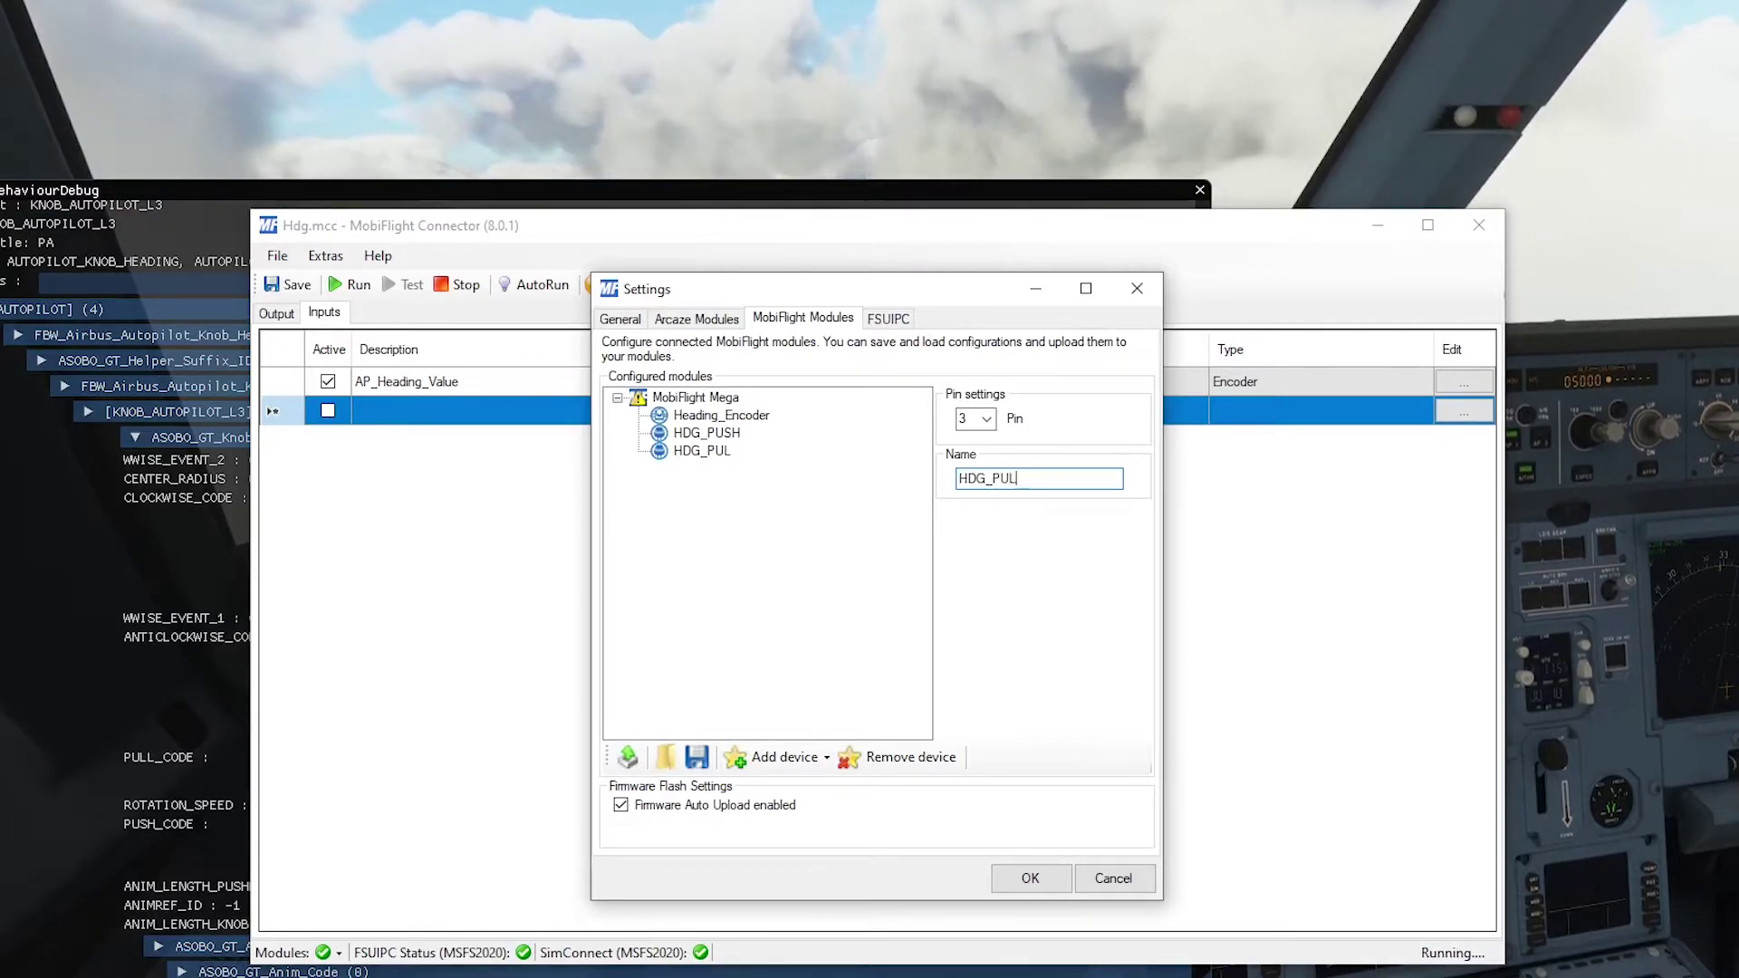
pyautogui.write('L')
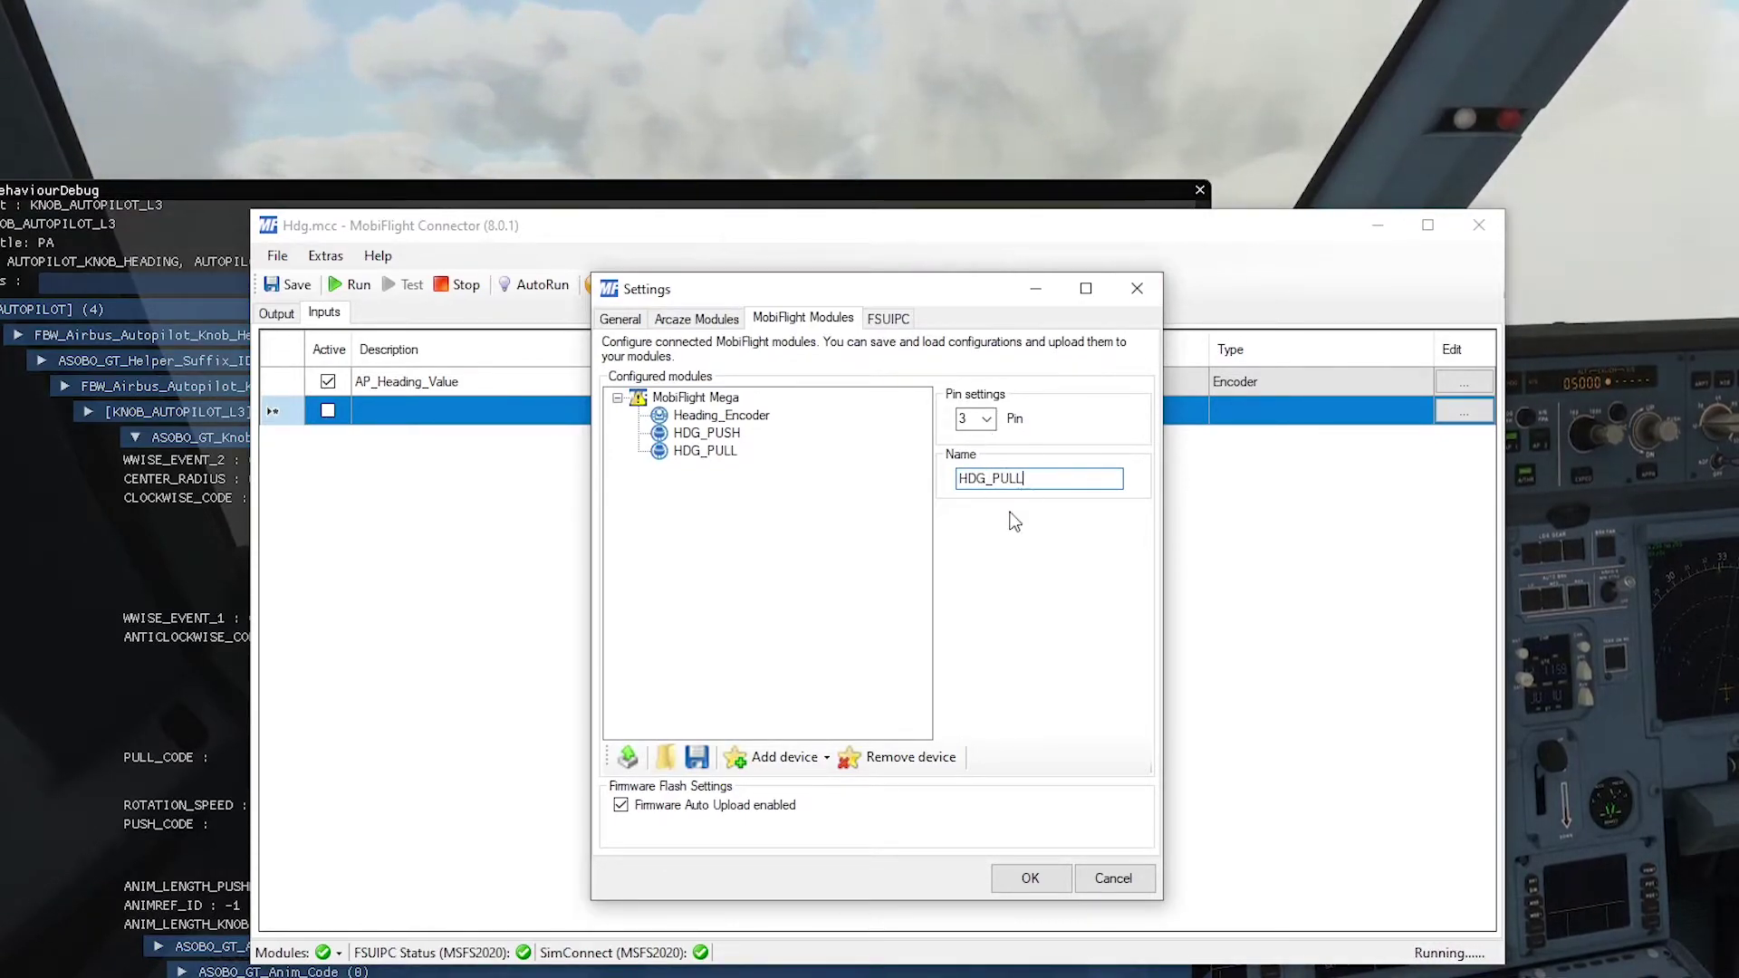
# Step: Review the encoder and both button settings, upload the configuration to the board, and save the settings
pyautogui.click(714, 415)
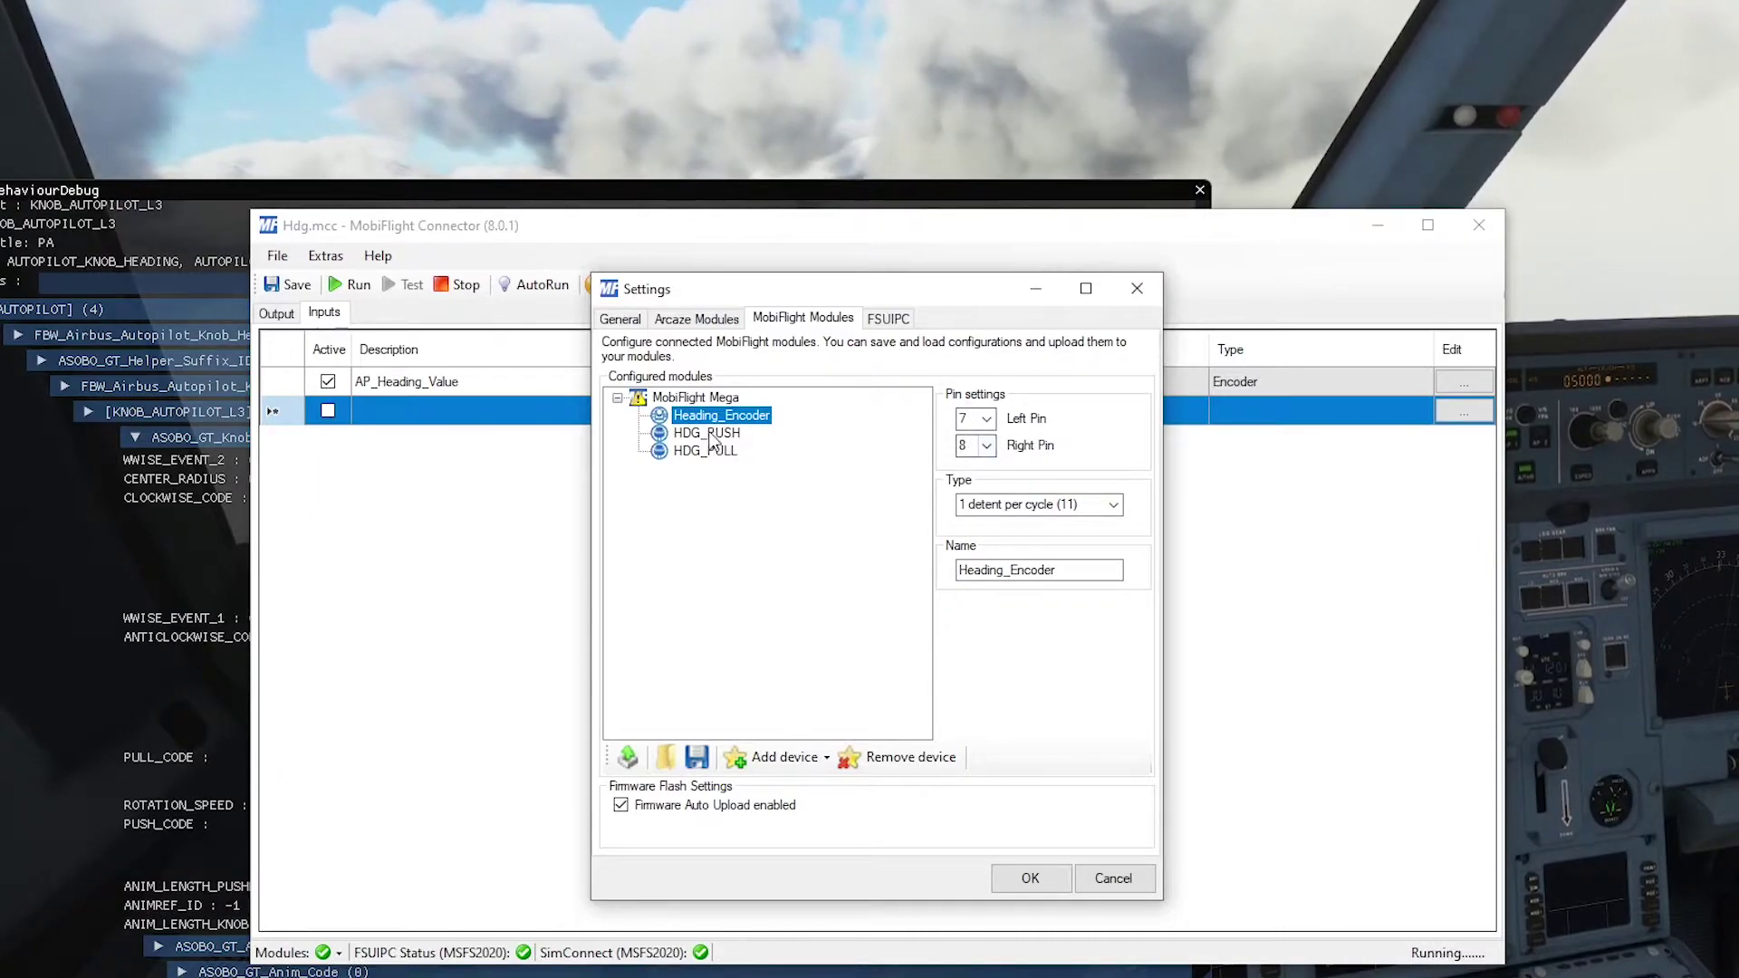
pyautogui.click(710, 434)
pyautogui.click(705, 450)
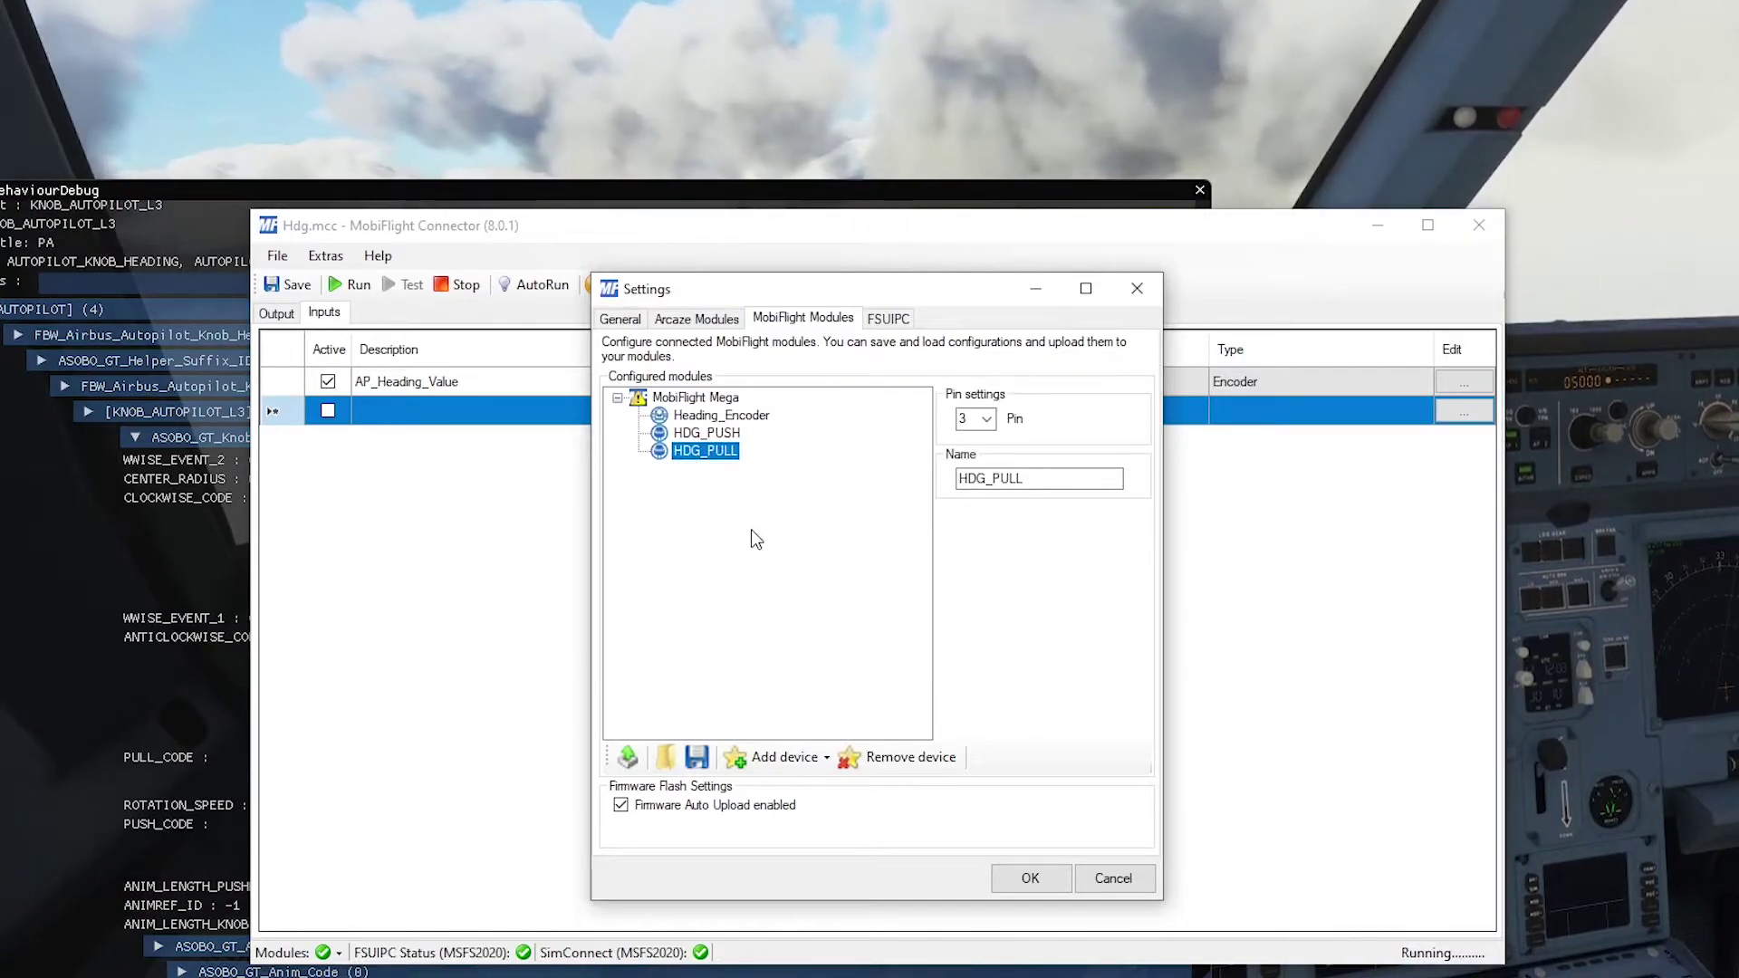
pyautogui.click(626, 758)
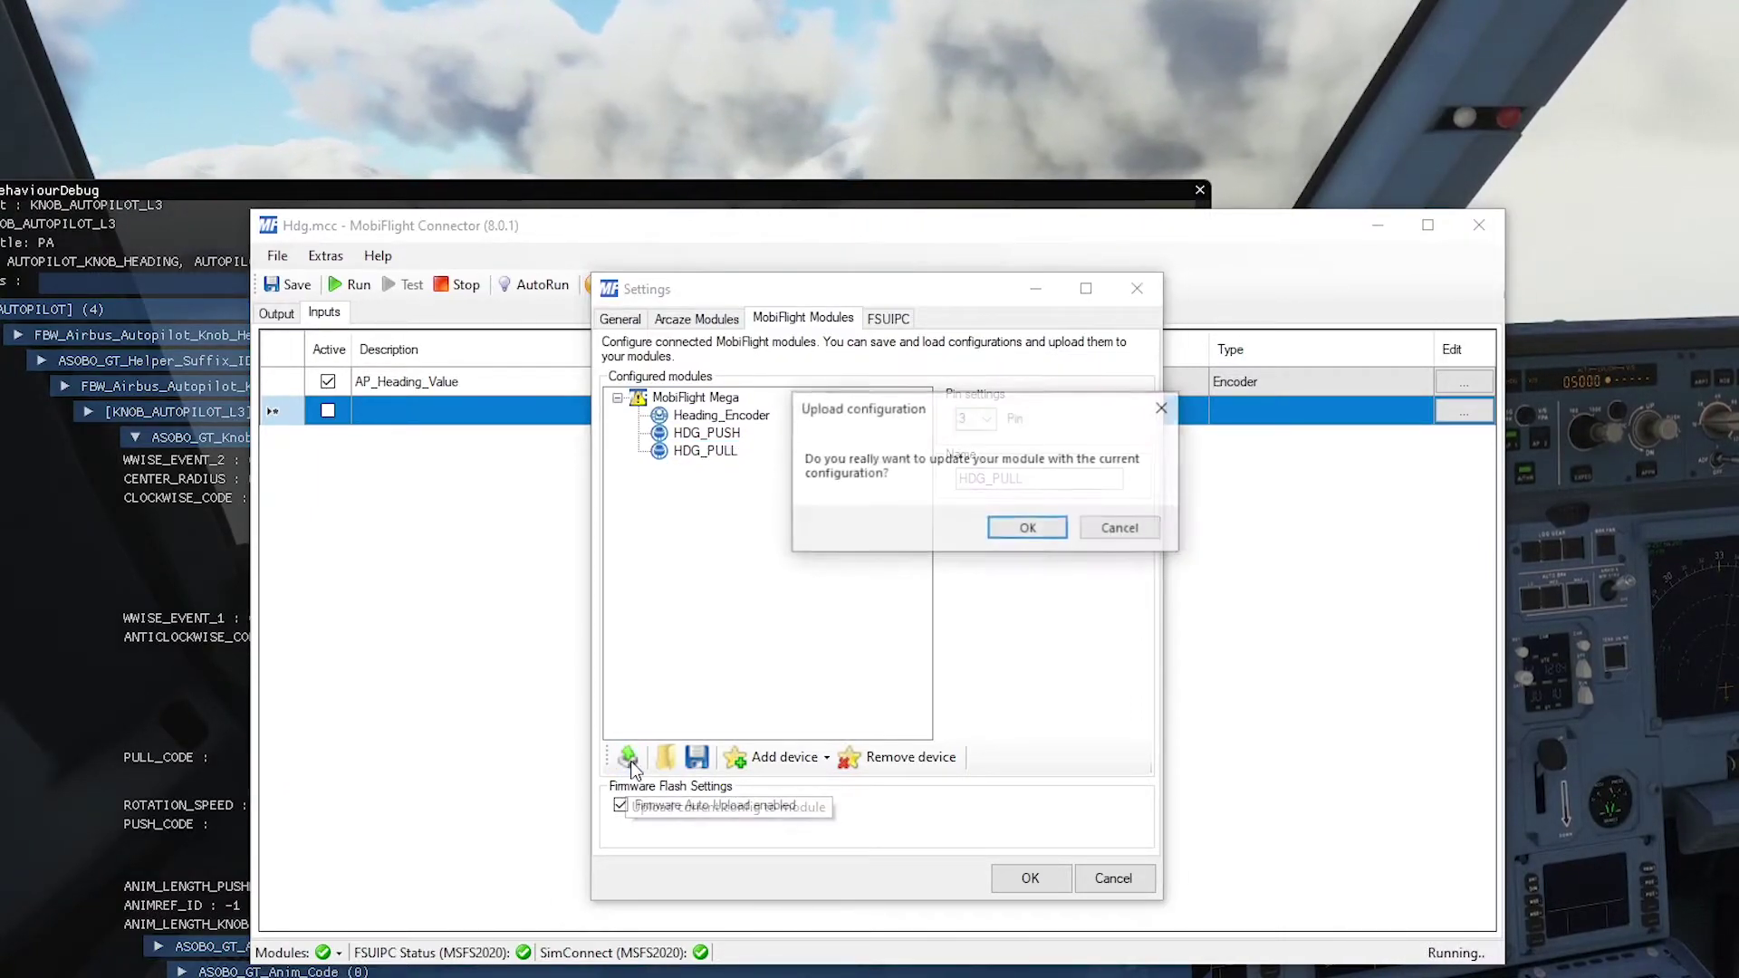
pyautogui.click(1028, 529)
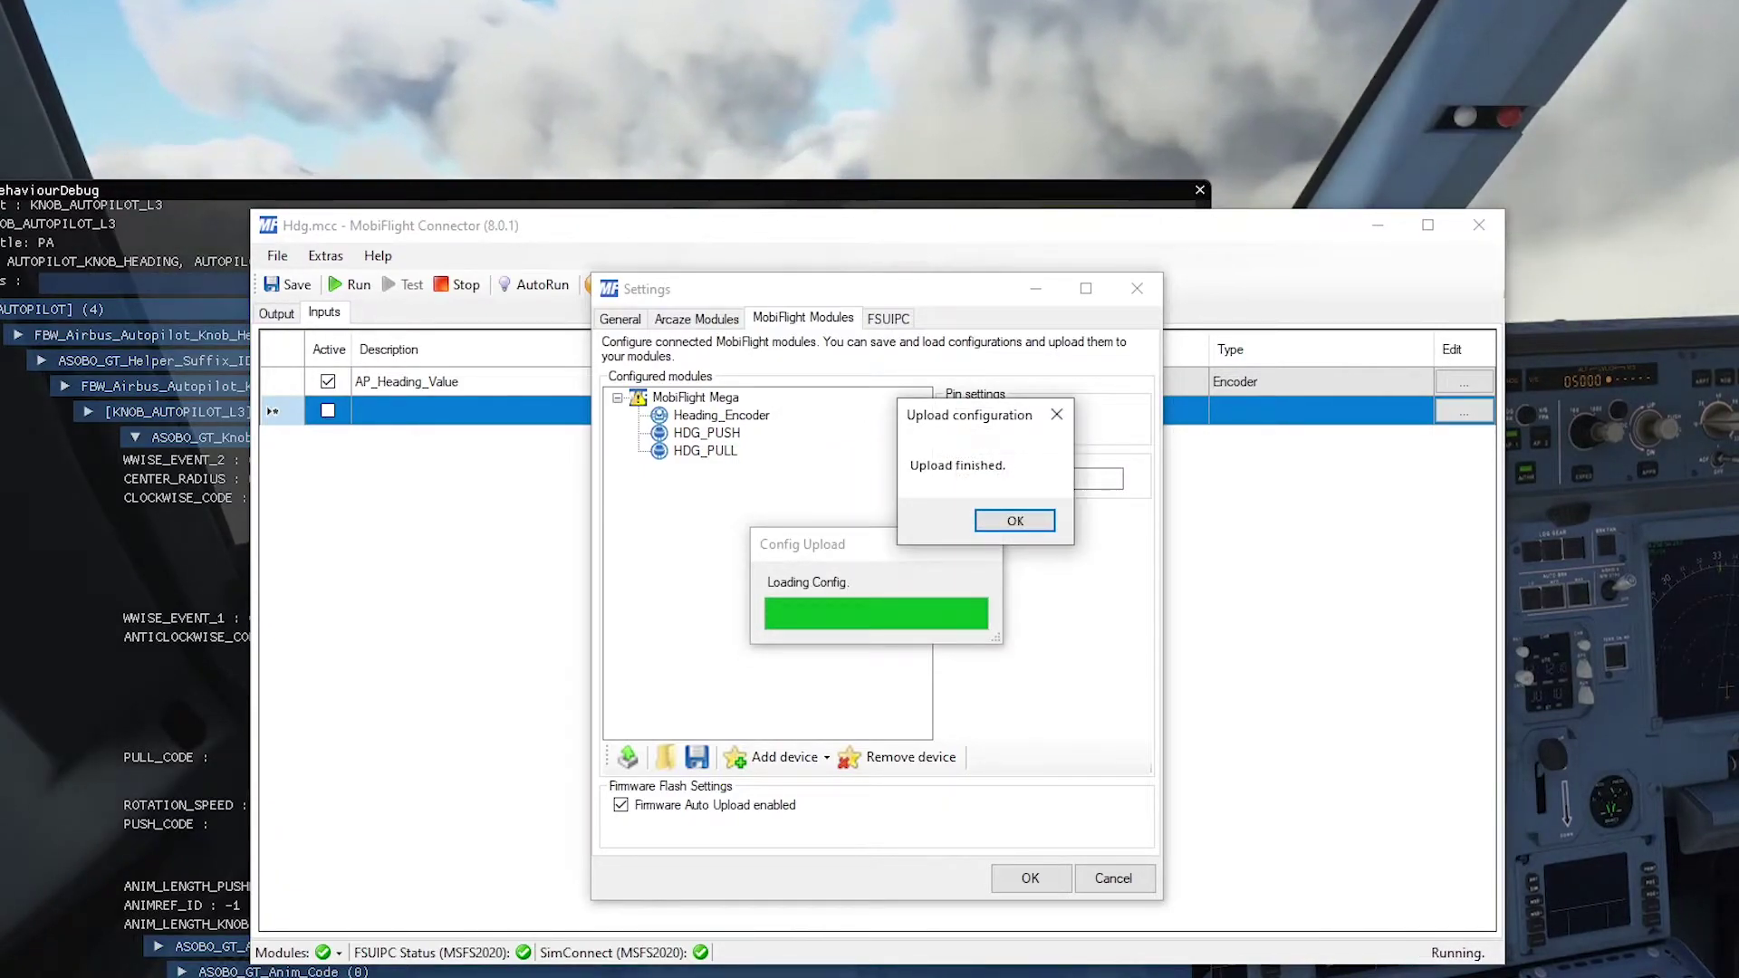
pyautogui.click(1007, 520)
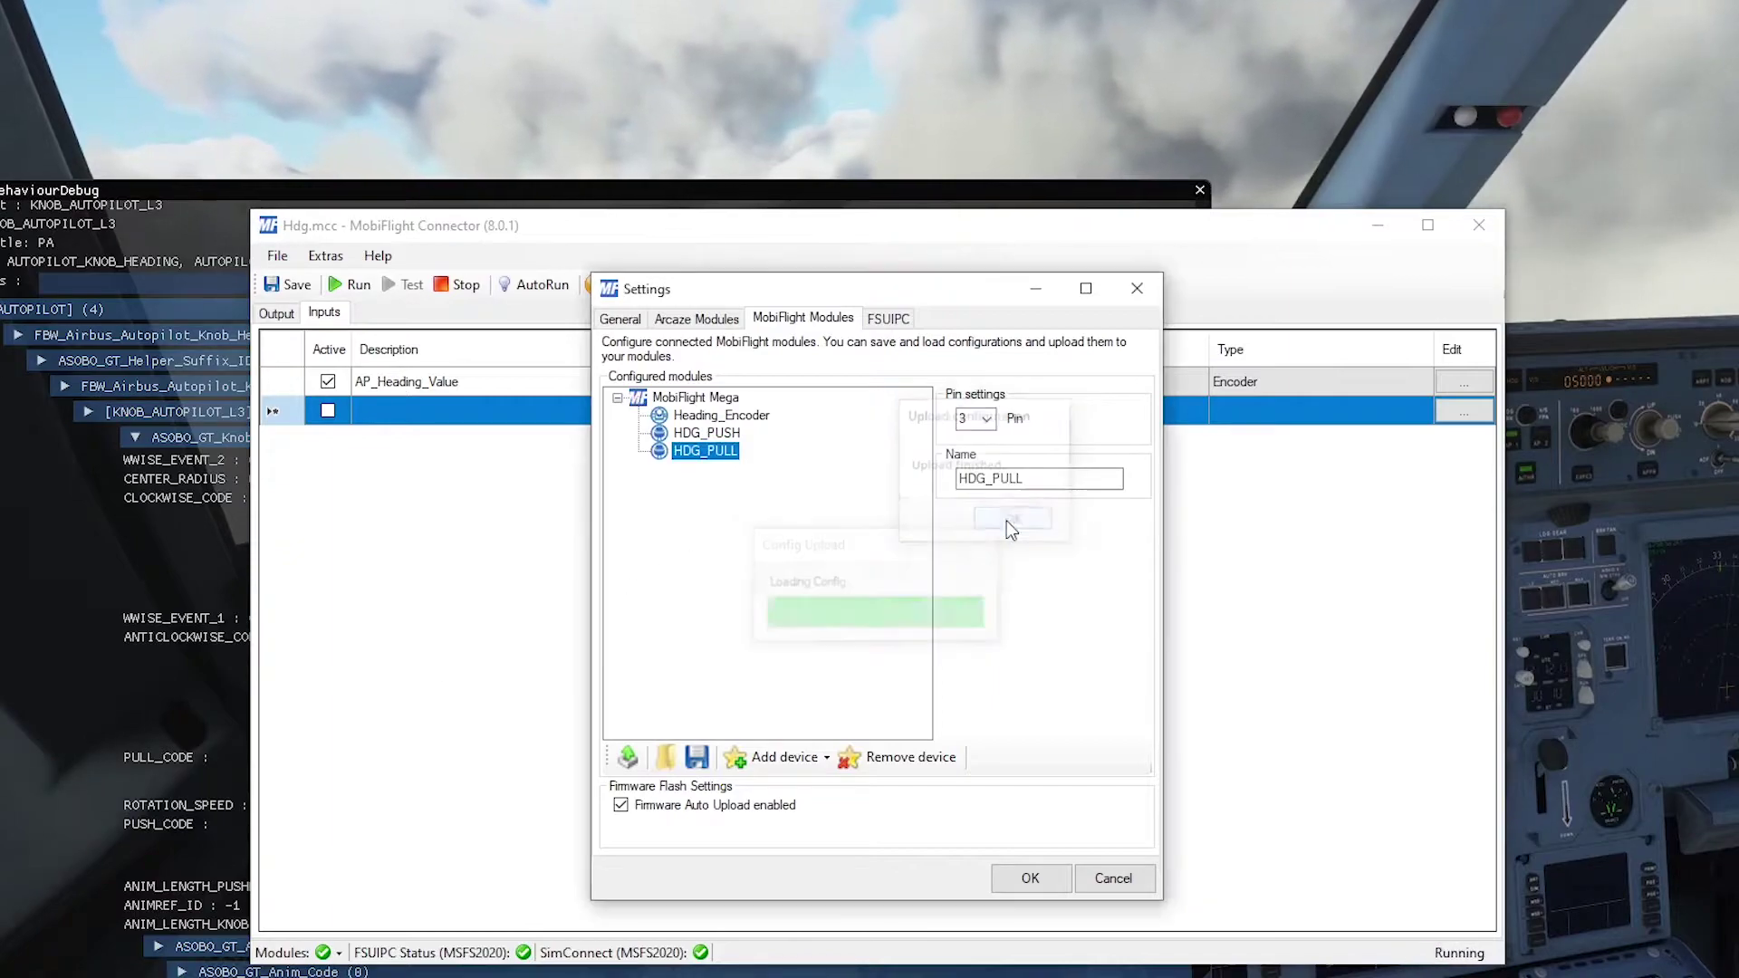
pyautogui.click(1008, 883)
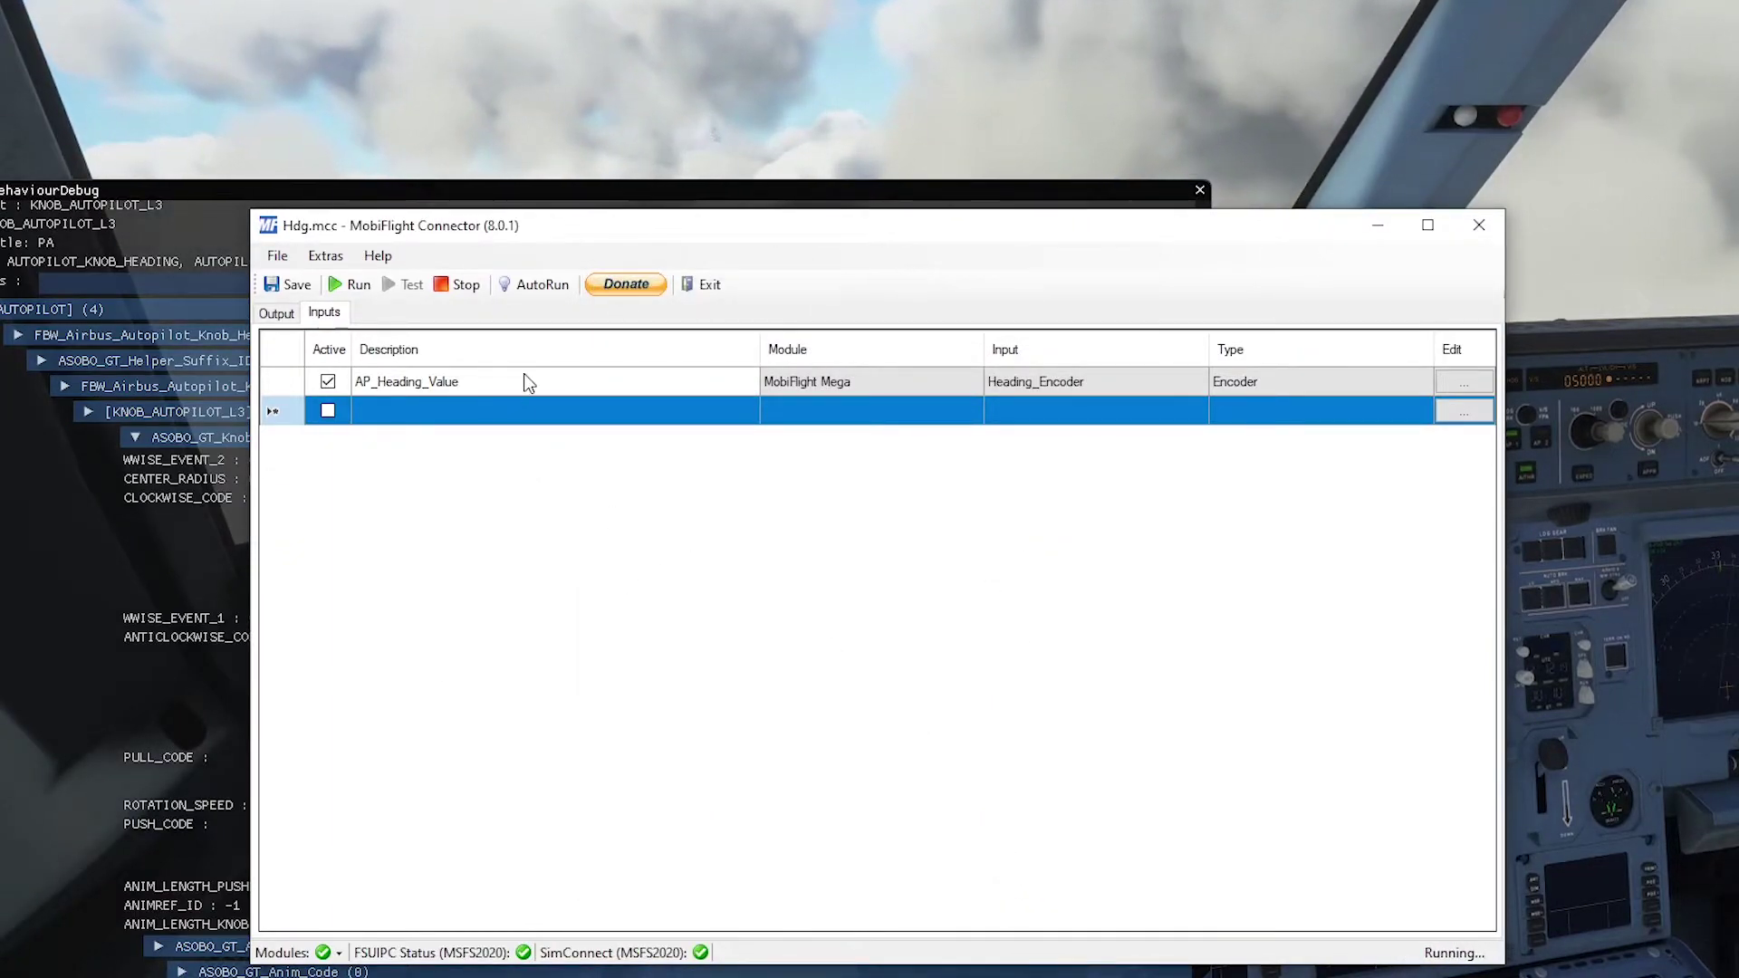
# Step: Open AP_Heading_Value's input configuration and review its On Left (offset 0x07CC) and On Right Set Value formulas
pyautogui.click(541, 380)
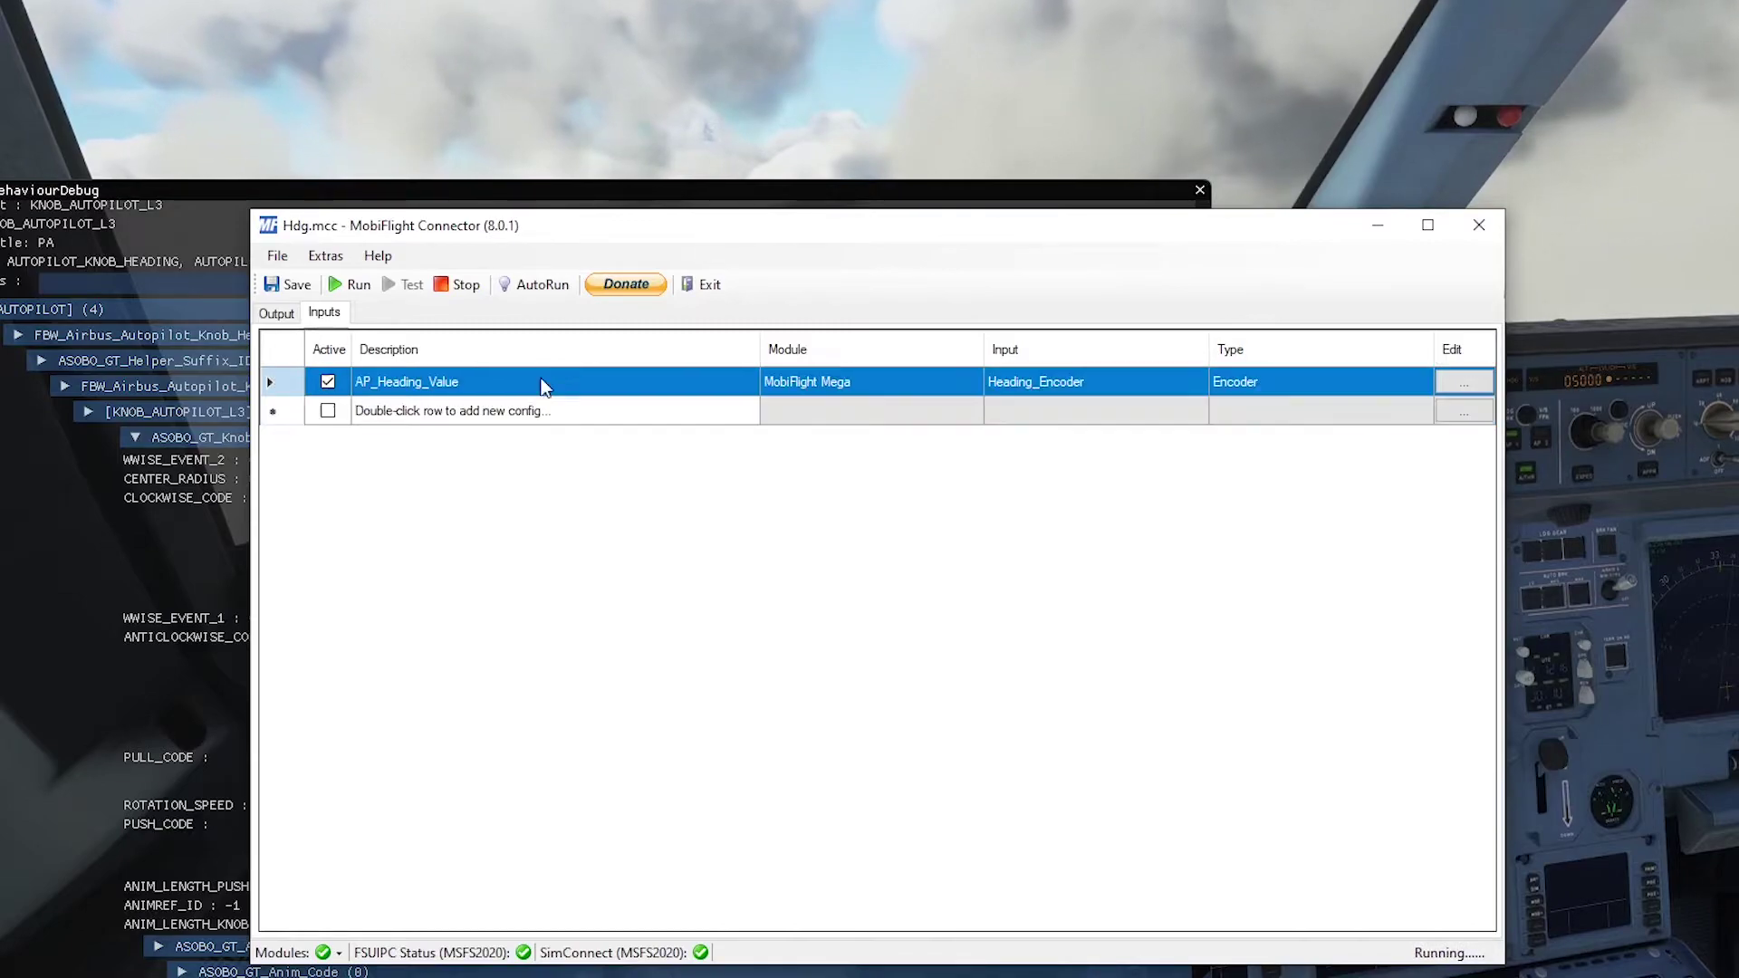
pyautogui.click(1464, 381)
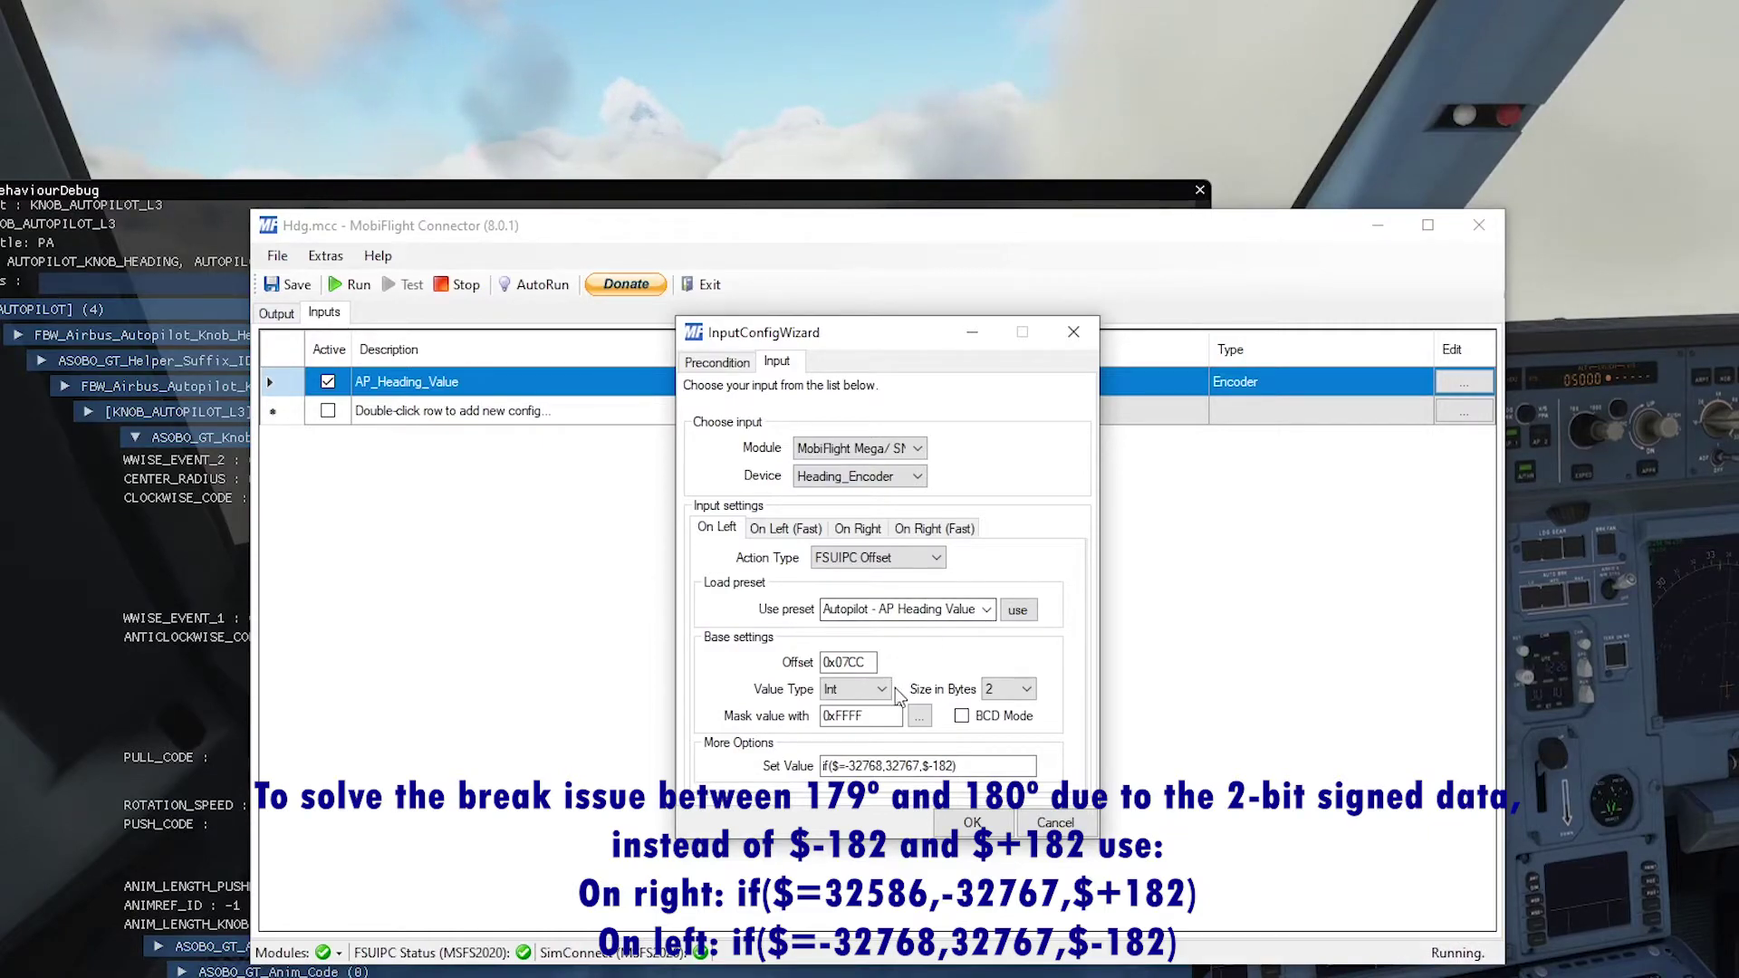
pyautogui.moveTo(1005, 765); pyautogui.dragTo(822, 767)
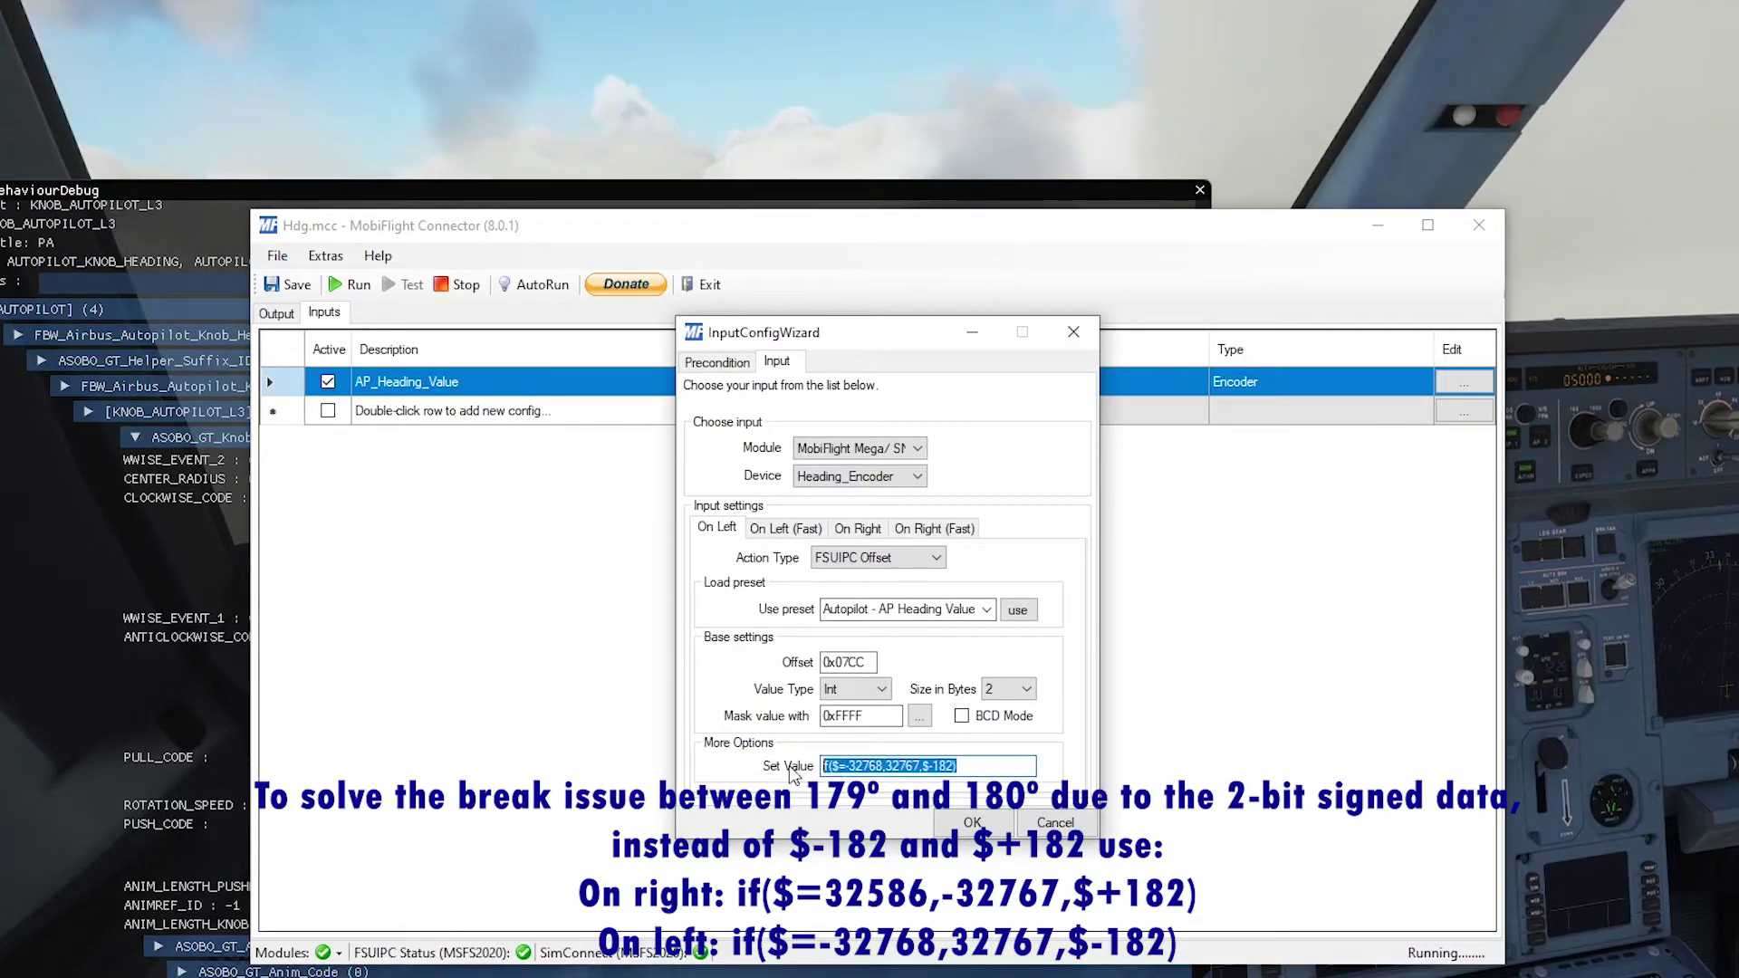
pyautogui.click(857, 528)
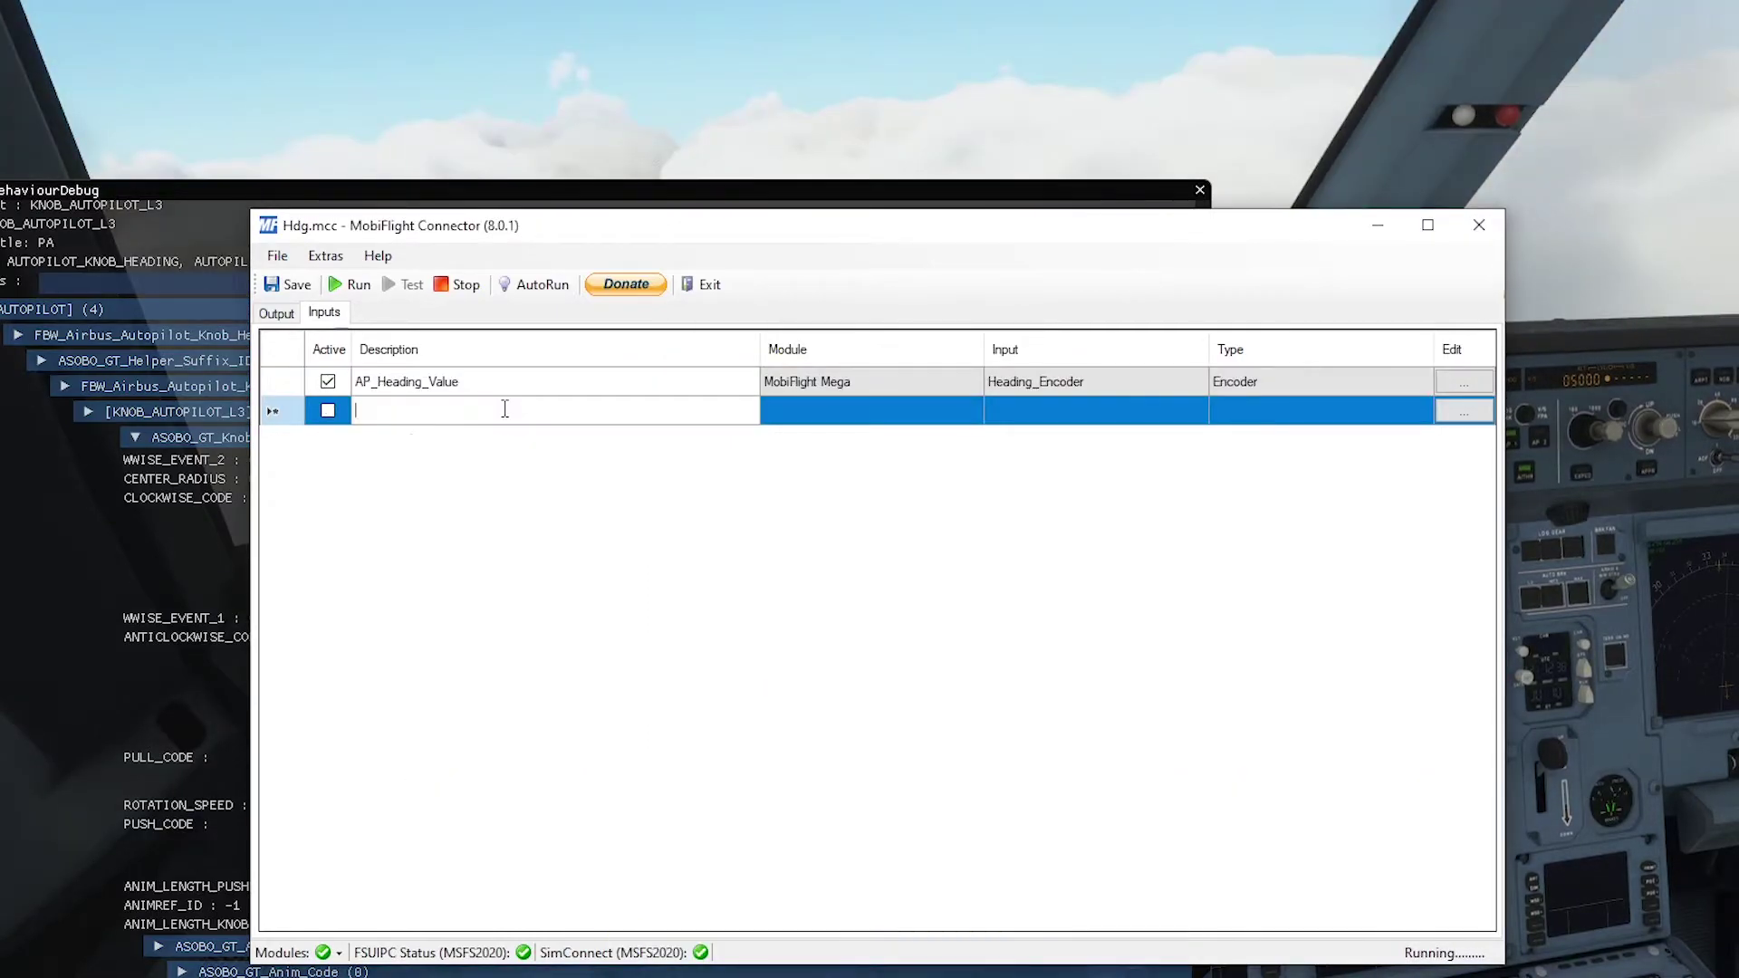
# Step: Name the new row AP_Heading_Selected_Mode and assign the MobiFlight Mega's HDG_PULL button as its input
pyautogui.write('AP_Heading_')
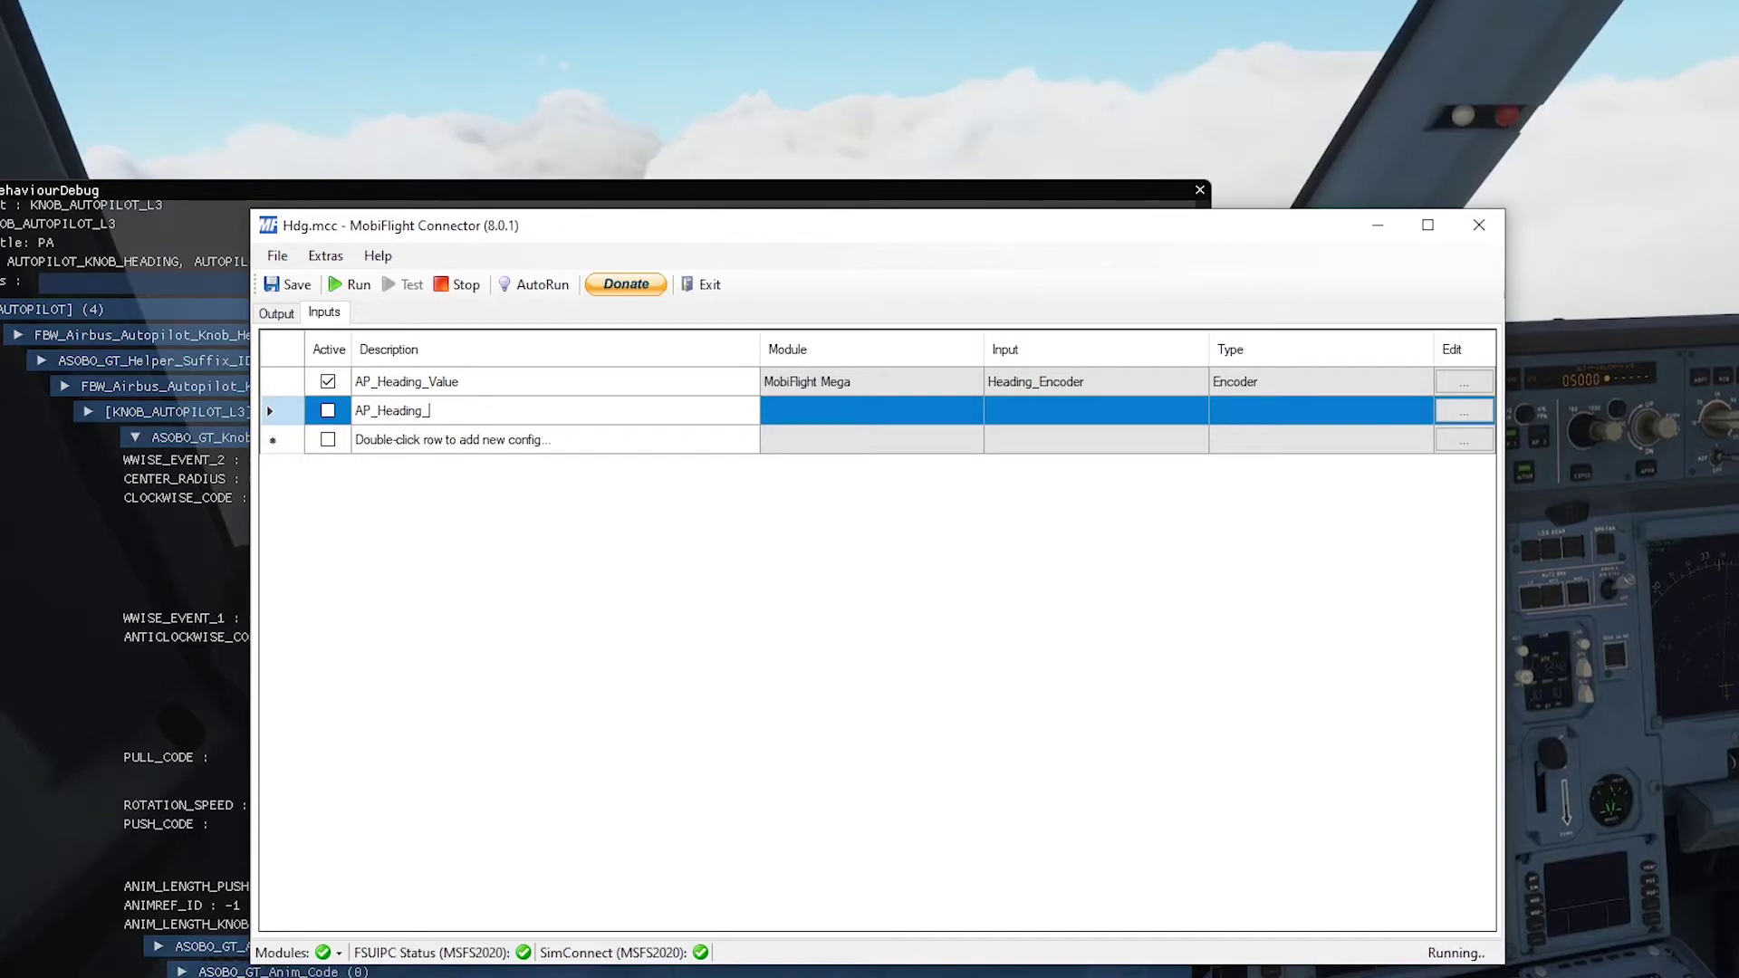
pyautogui.write('Selected')
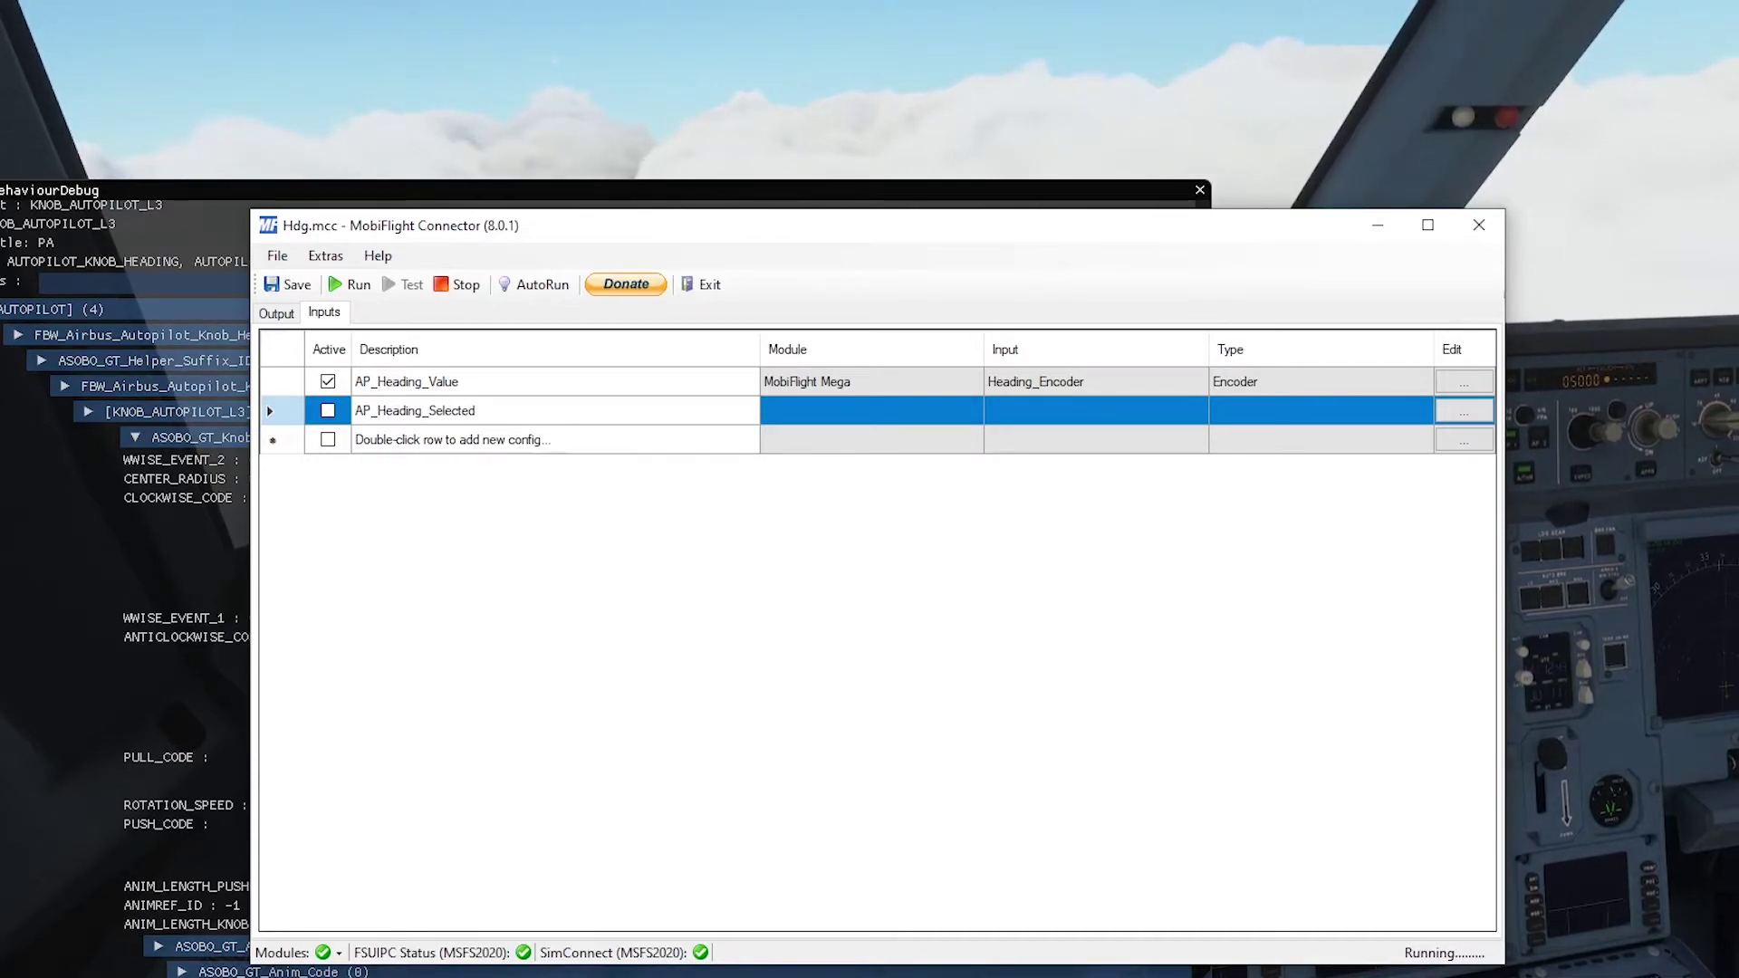
pyautogui.write('_Mode')
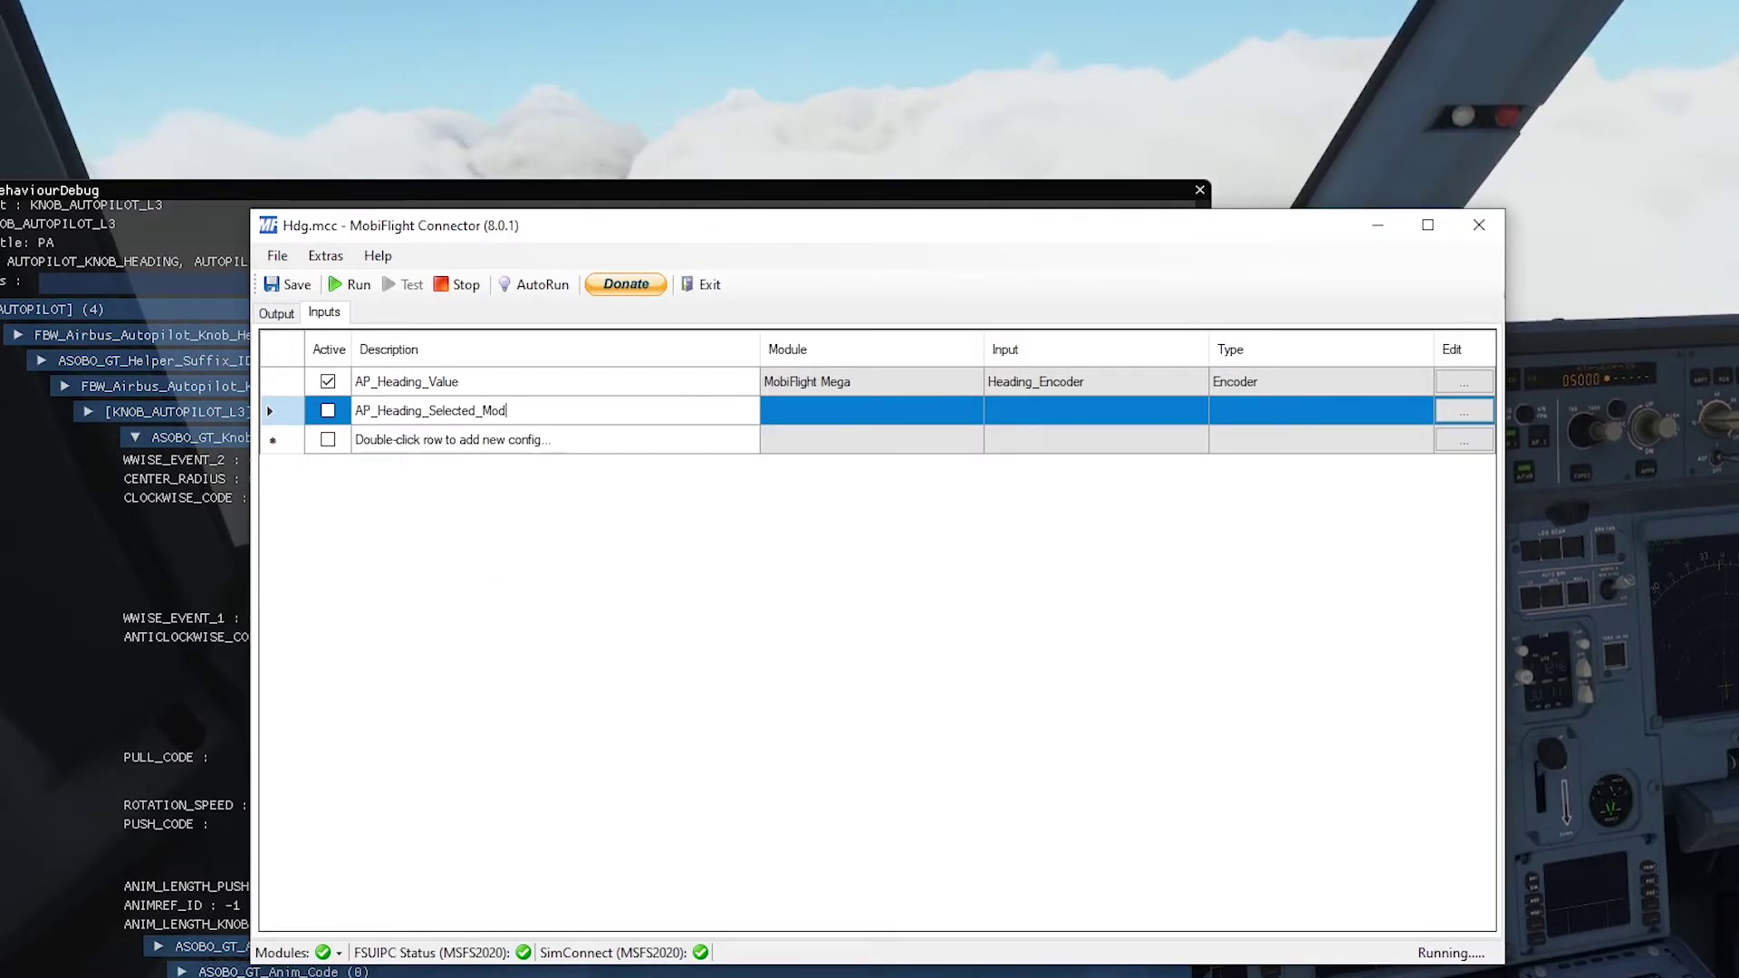
pyautogui.click(1453, 417)
pyautogui.click(1455, 413)
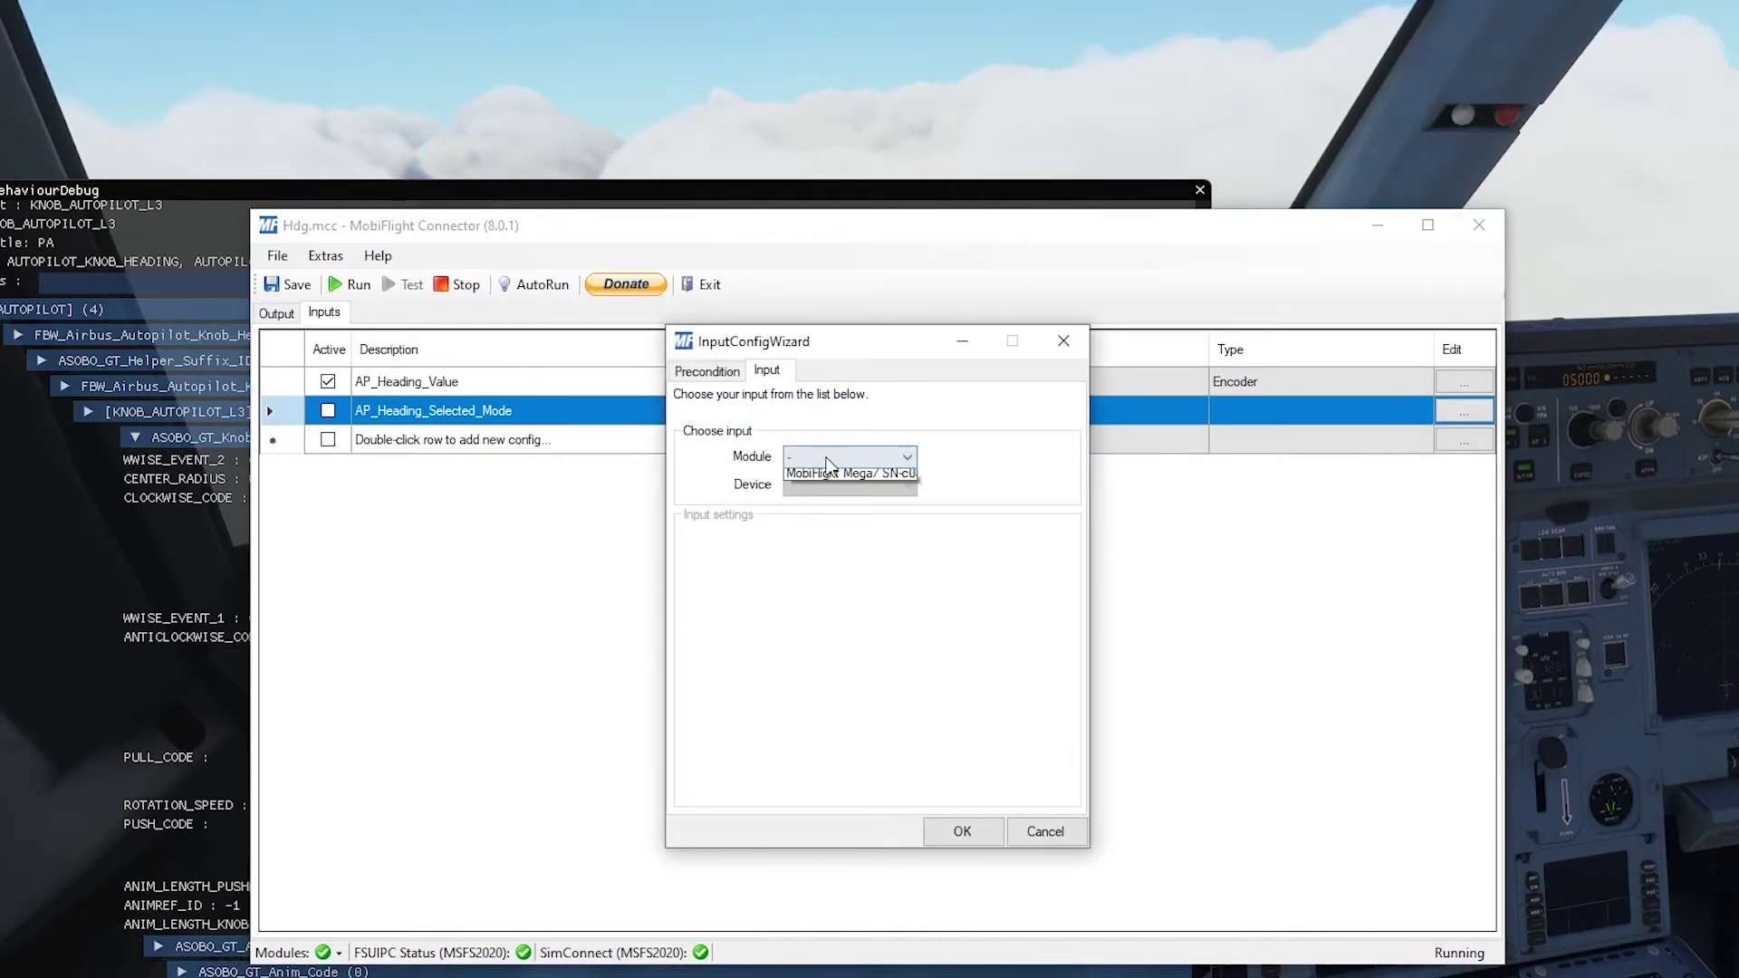
pyautogui.click(851, 491)
pyautogui.click(856, 489)
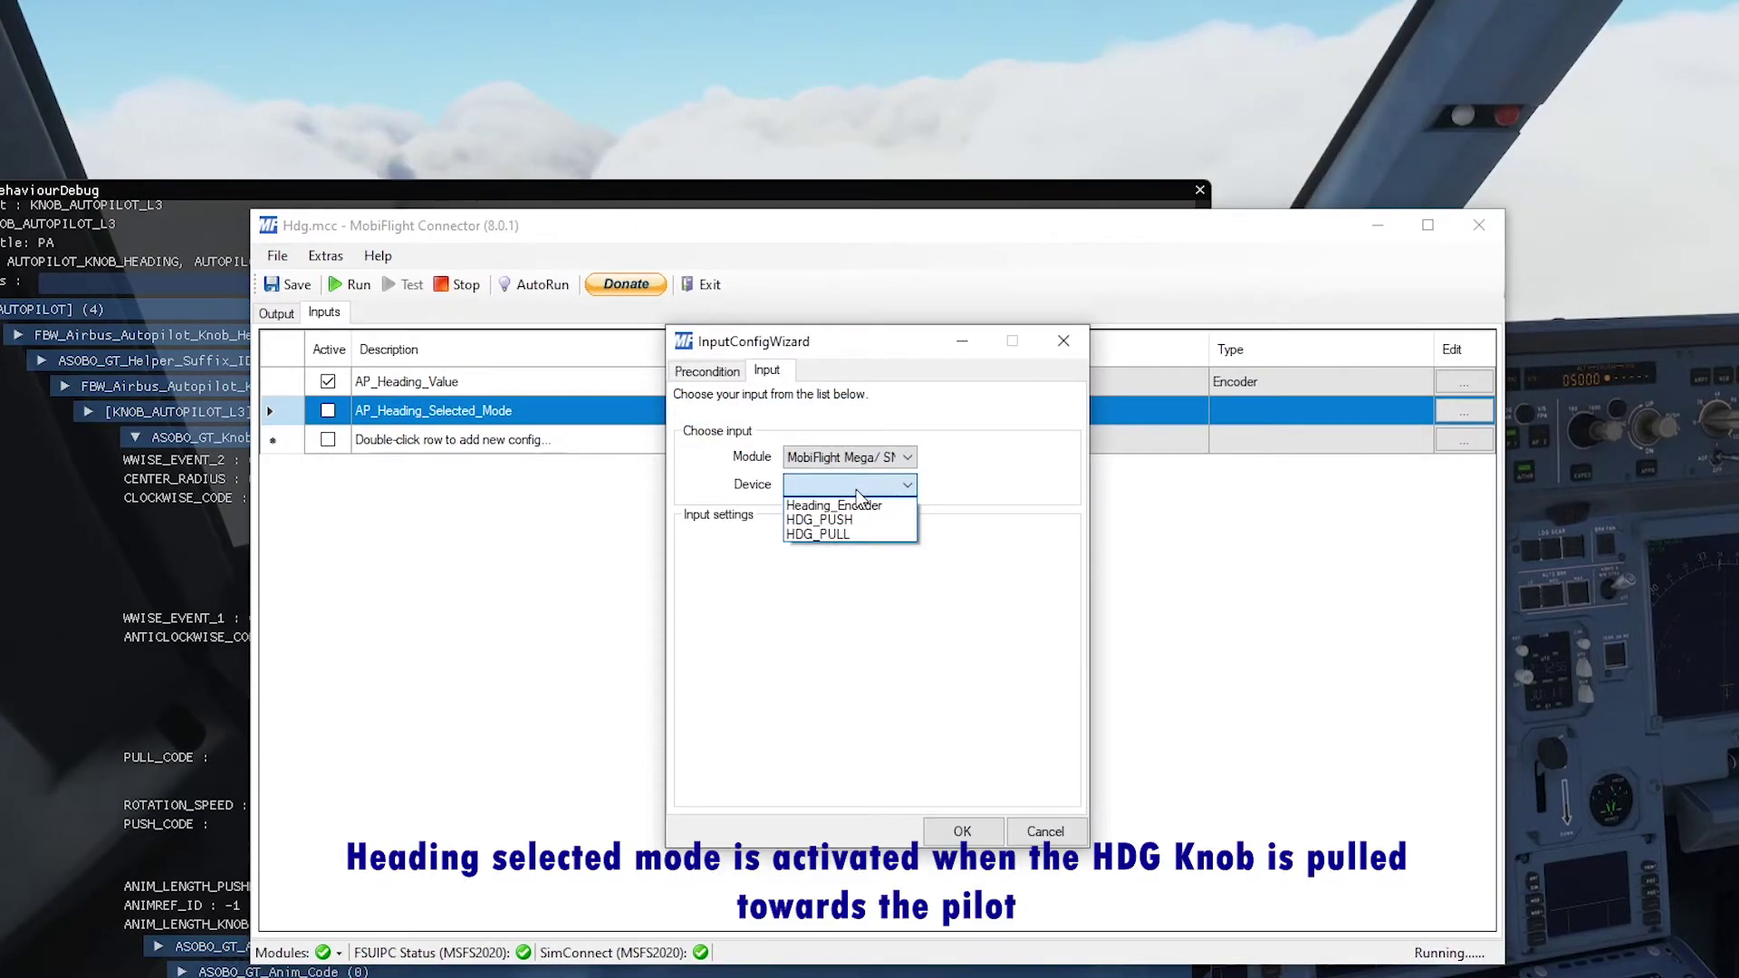
pyautogui.click(867, 536)
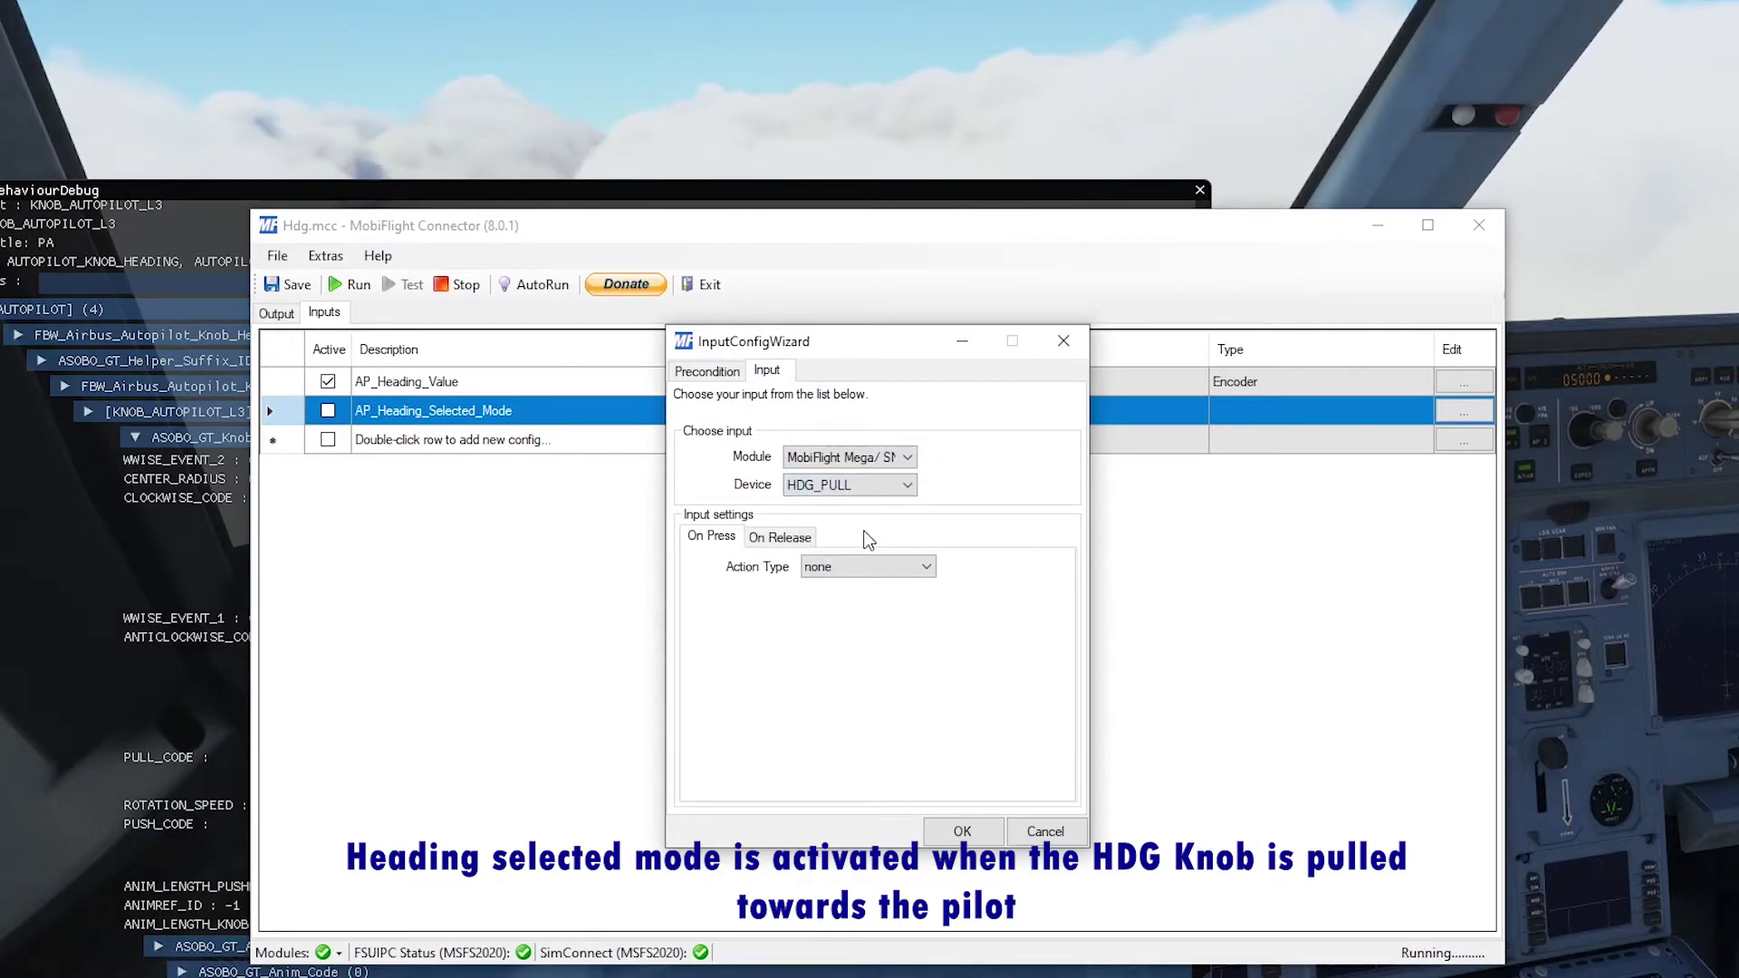
# Step: Make pressing HDG_PULL send the A32x FBW - FCU MODE_SELECTED_HEADING MSFS2020 event, and confirm
pyautogui.click(822, 566)
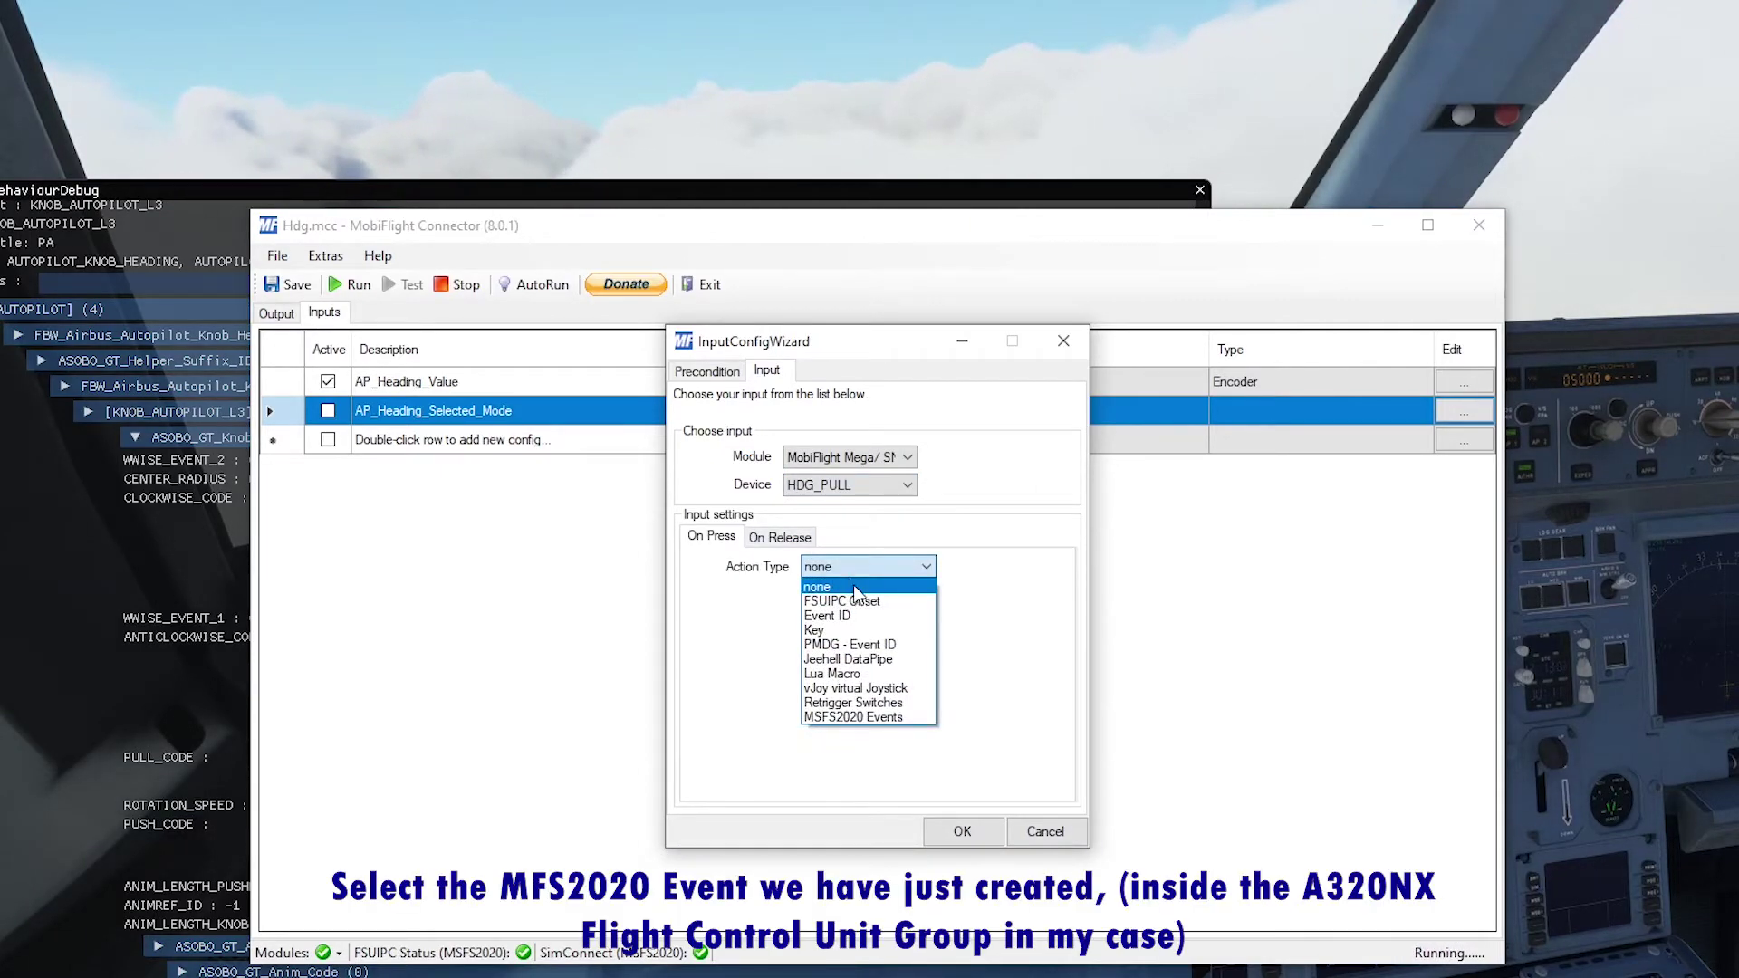
pyautogui.click(850, 718)
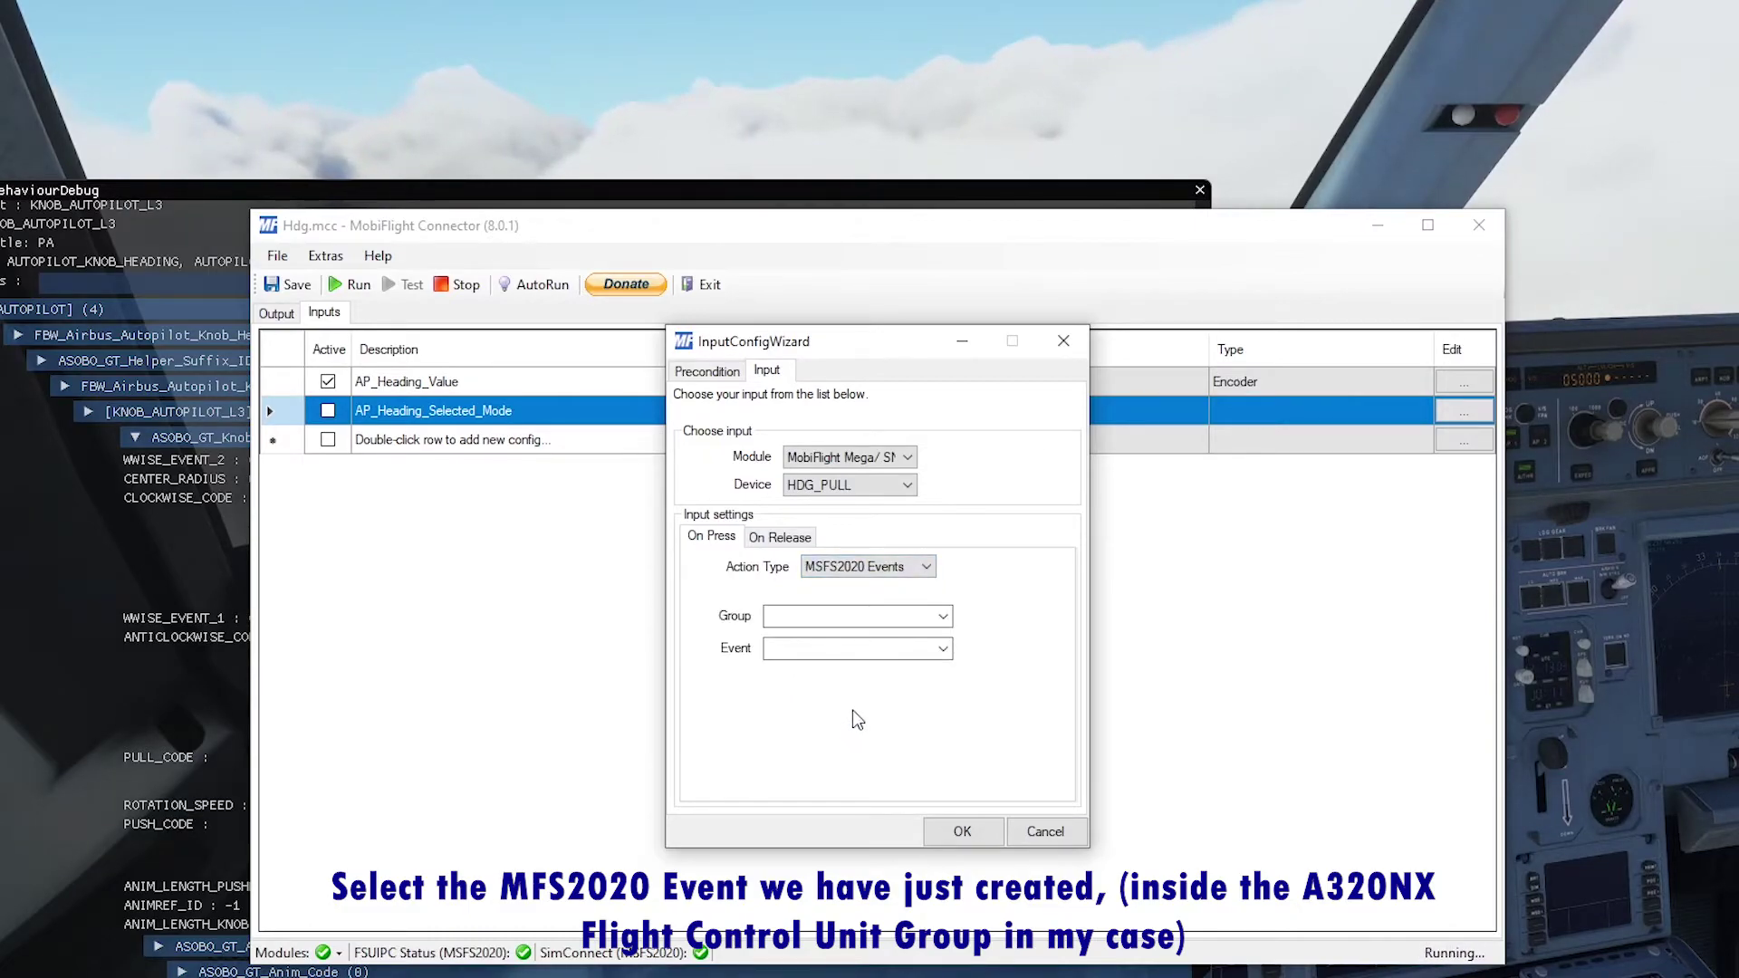
pyautogui.click(943, 616)
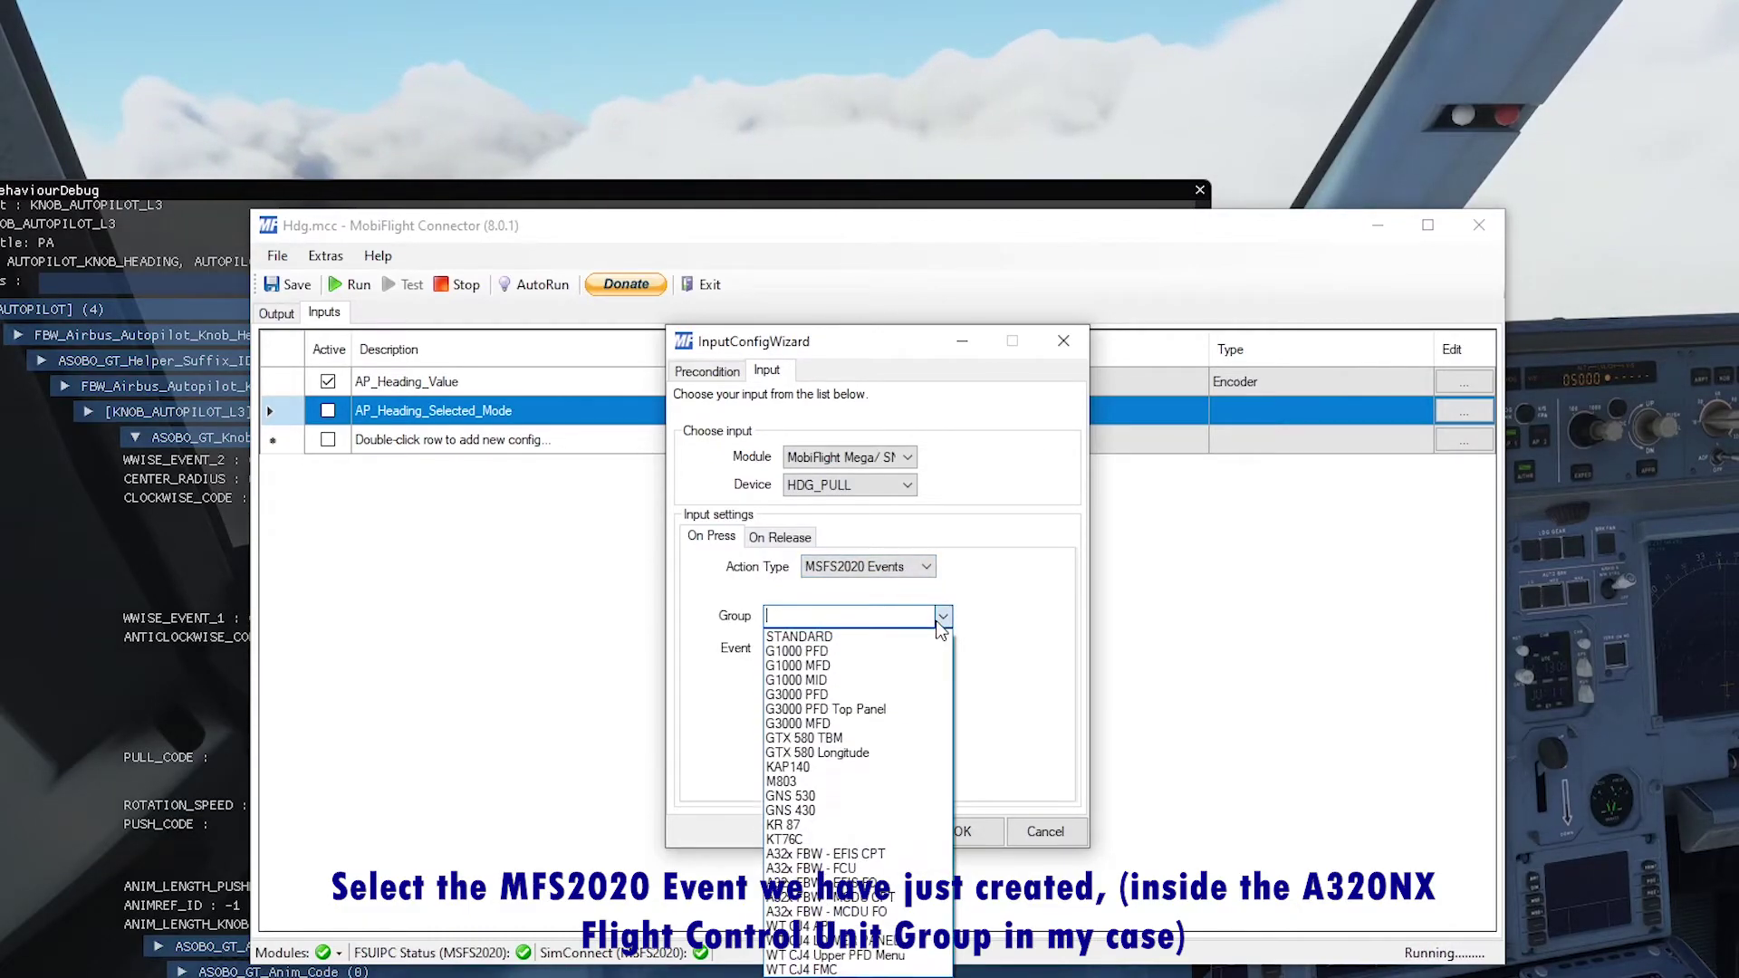
pyautogui.click(880, 870)
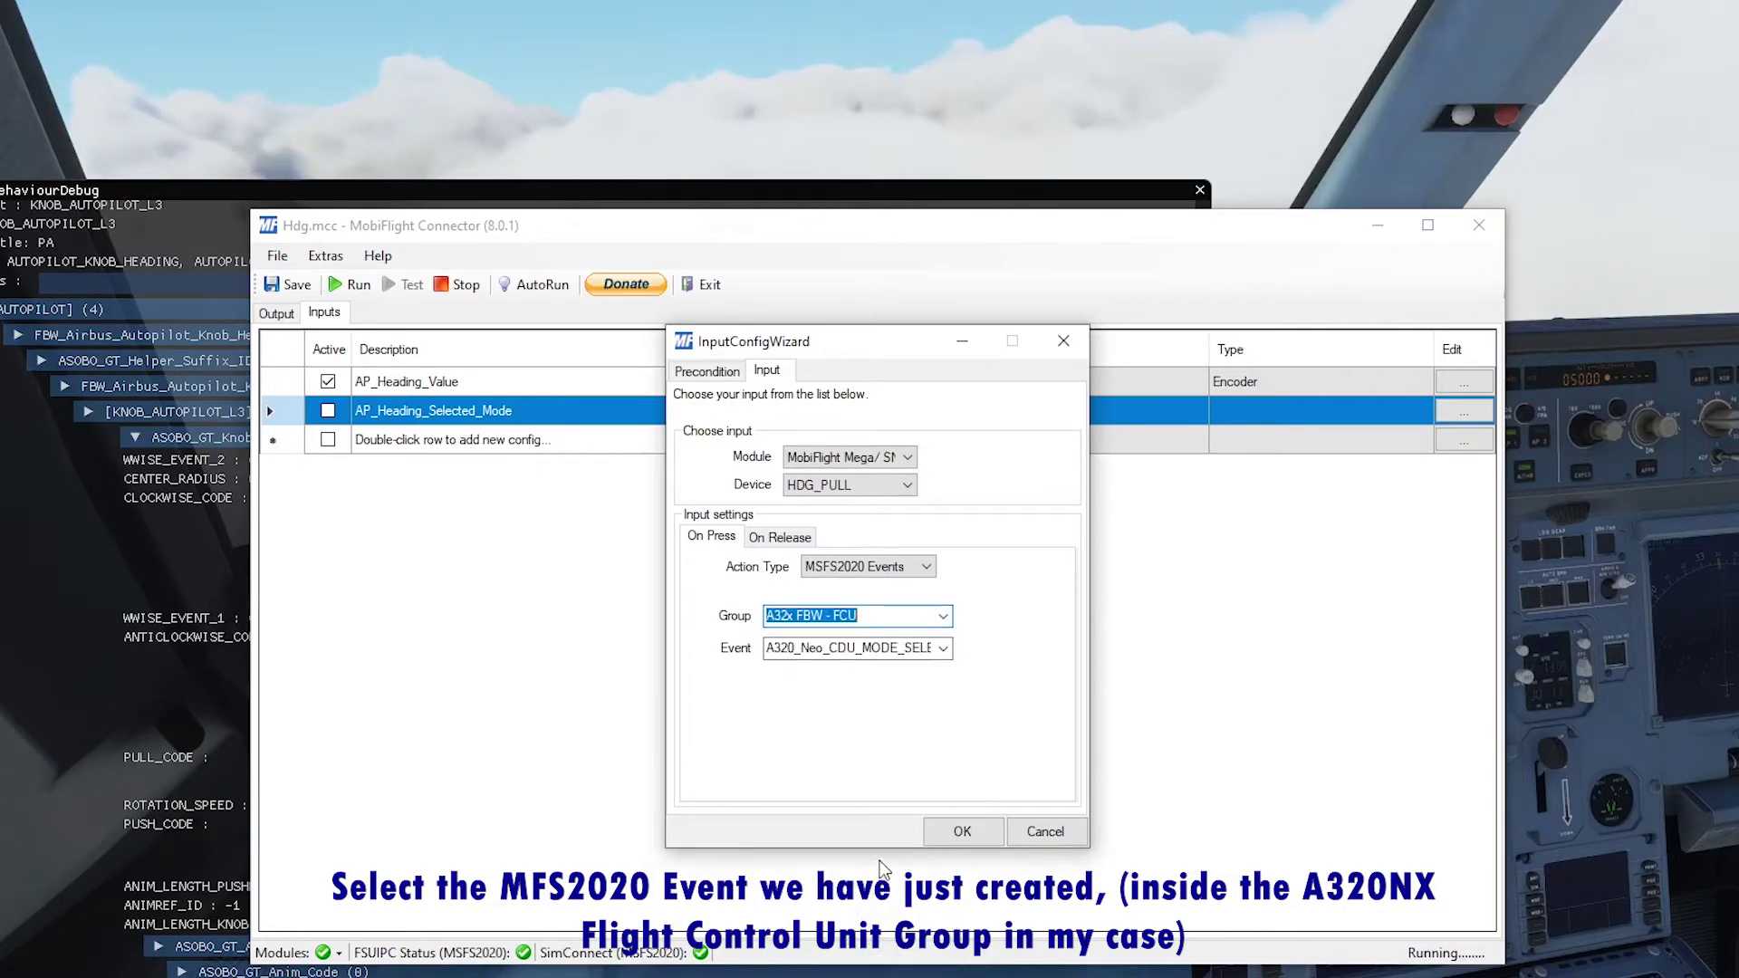
pyautogui.click(942, 648)
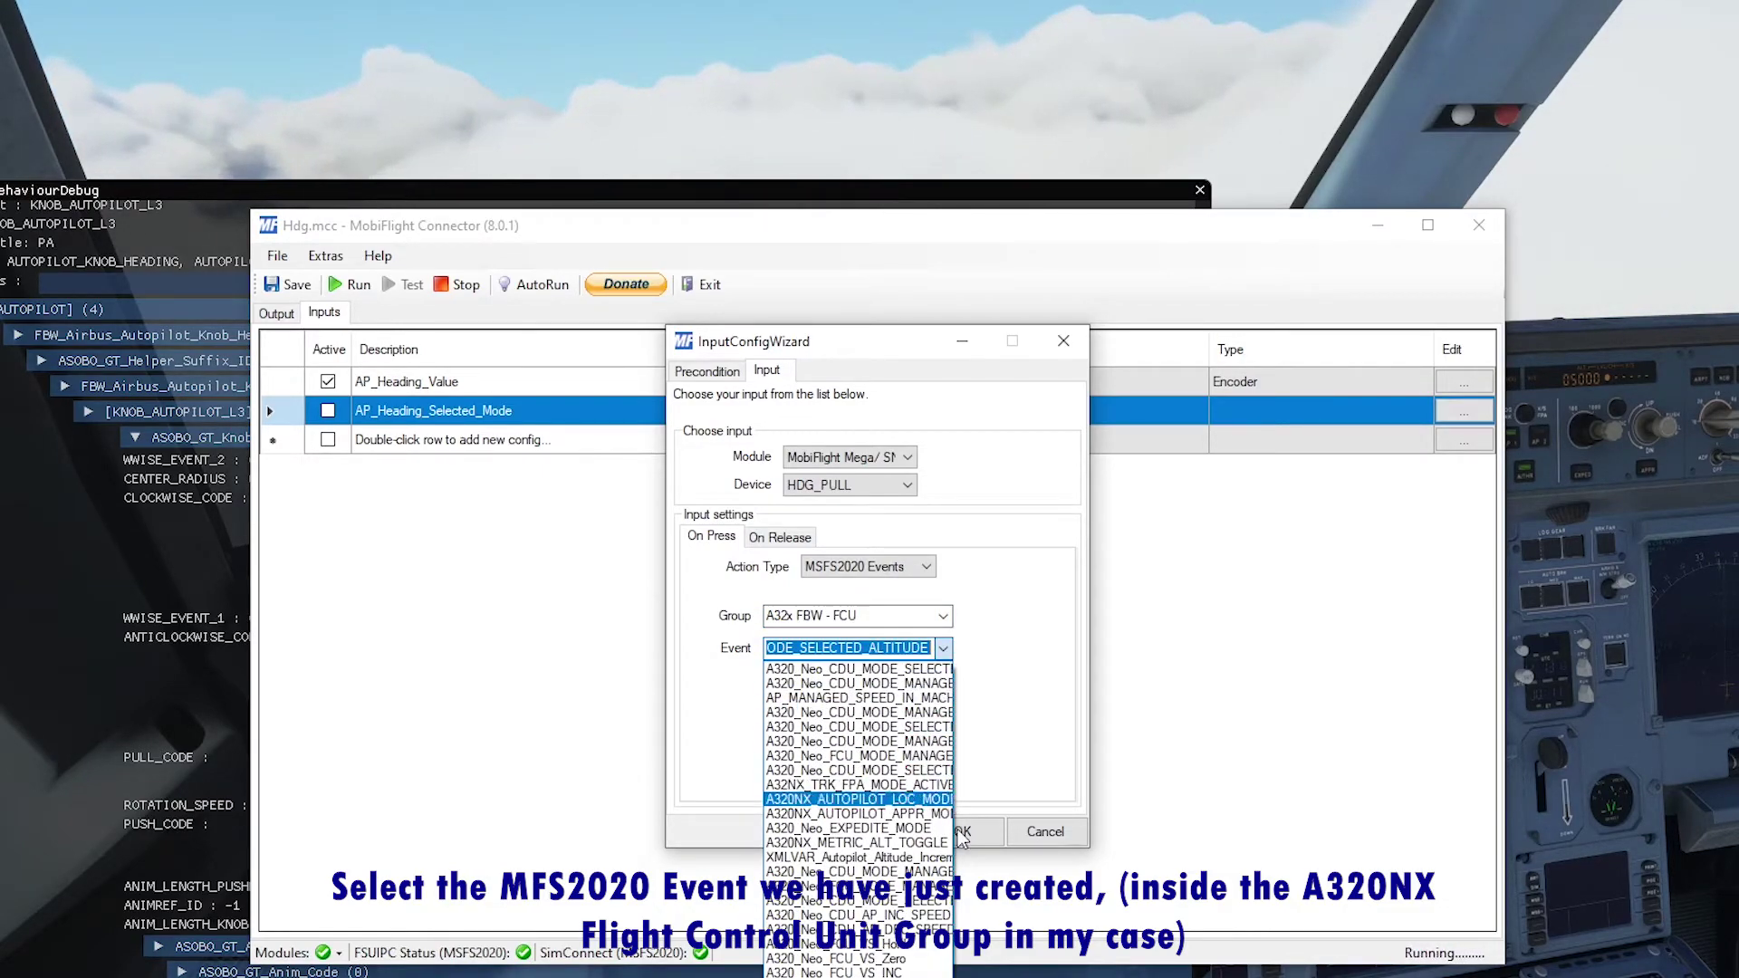
pyautogui.moveTo(884, 342); pyautogui.dragTo(854, 300)
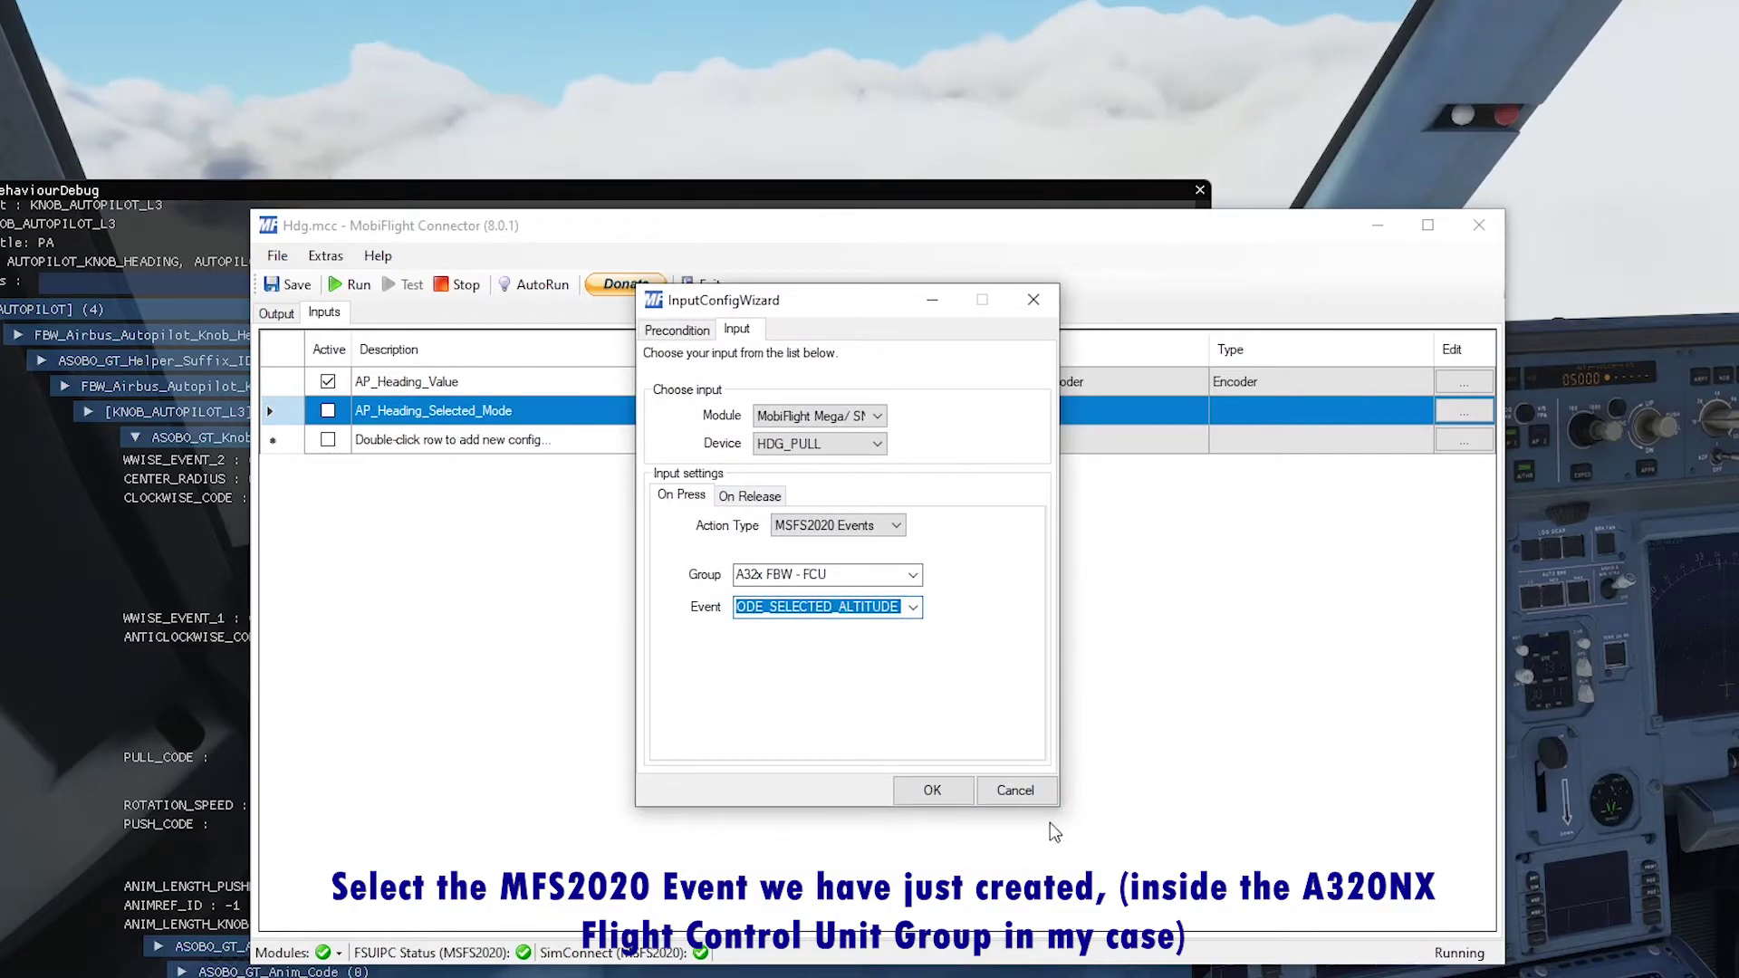
pyautogui.click(889, 598)
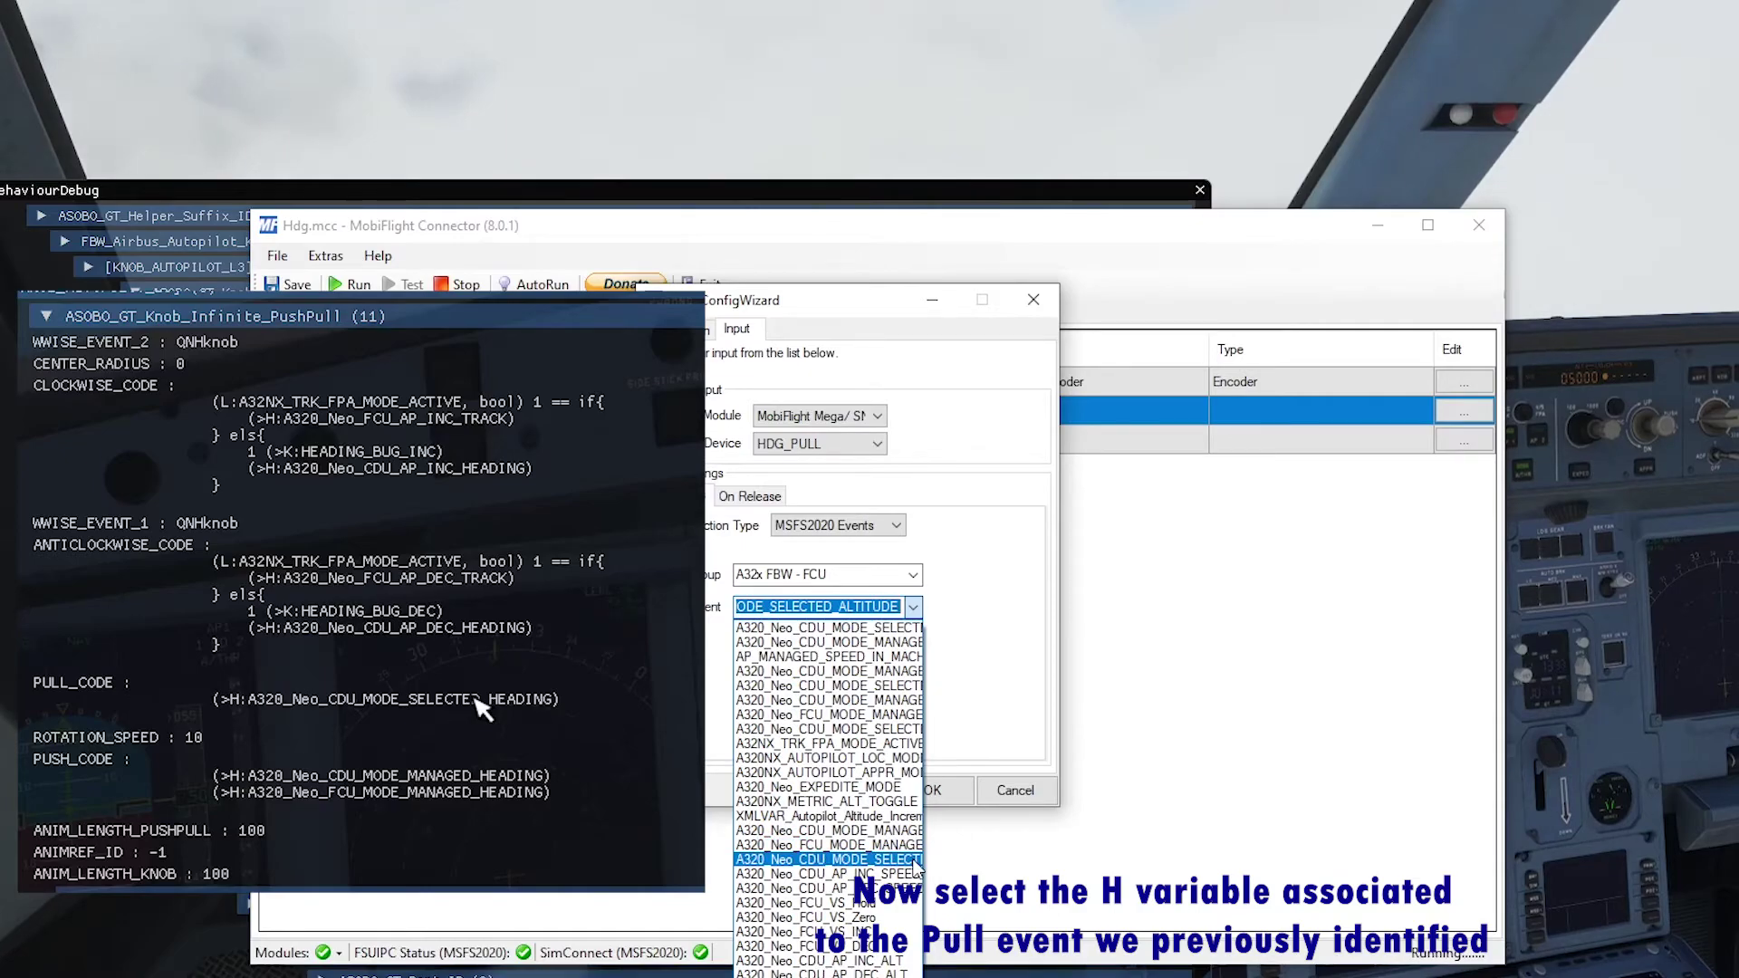
pyautogui.click(915, 860)
pyautogui.click(776, 615)
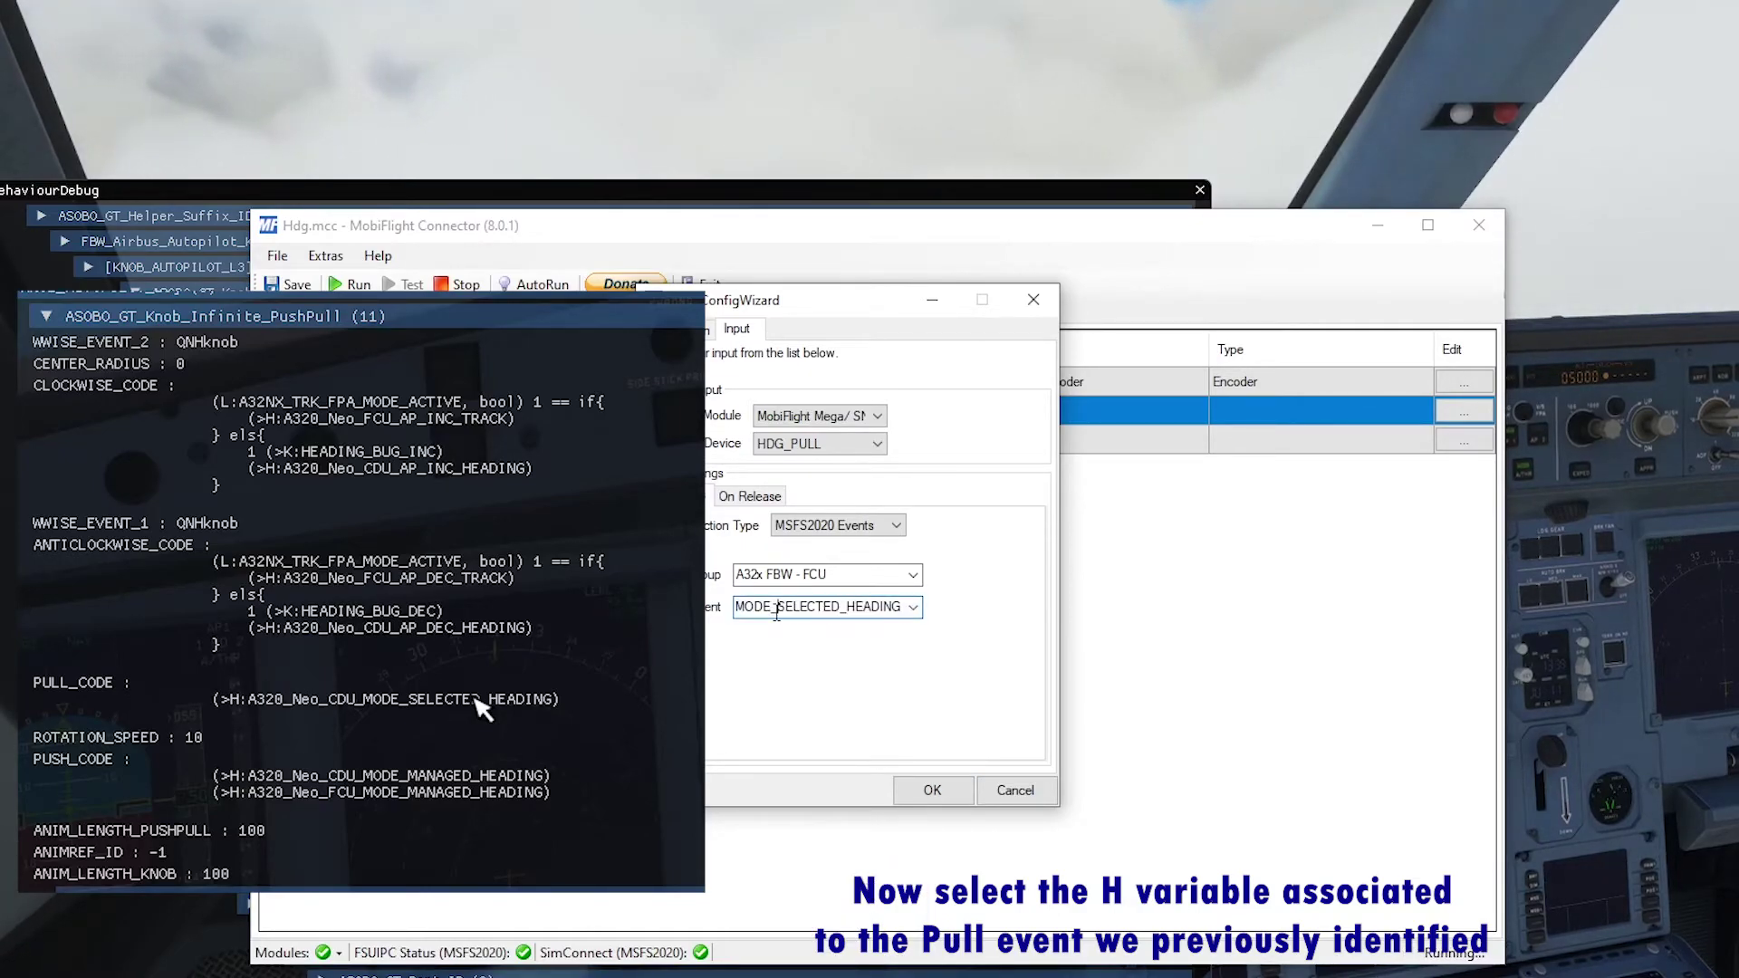
pyautogui.moveTo(776, 615); pyautogui.dragTo(922, 634)
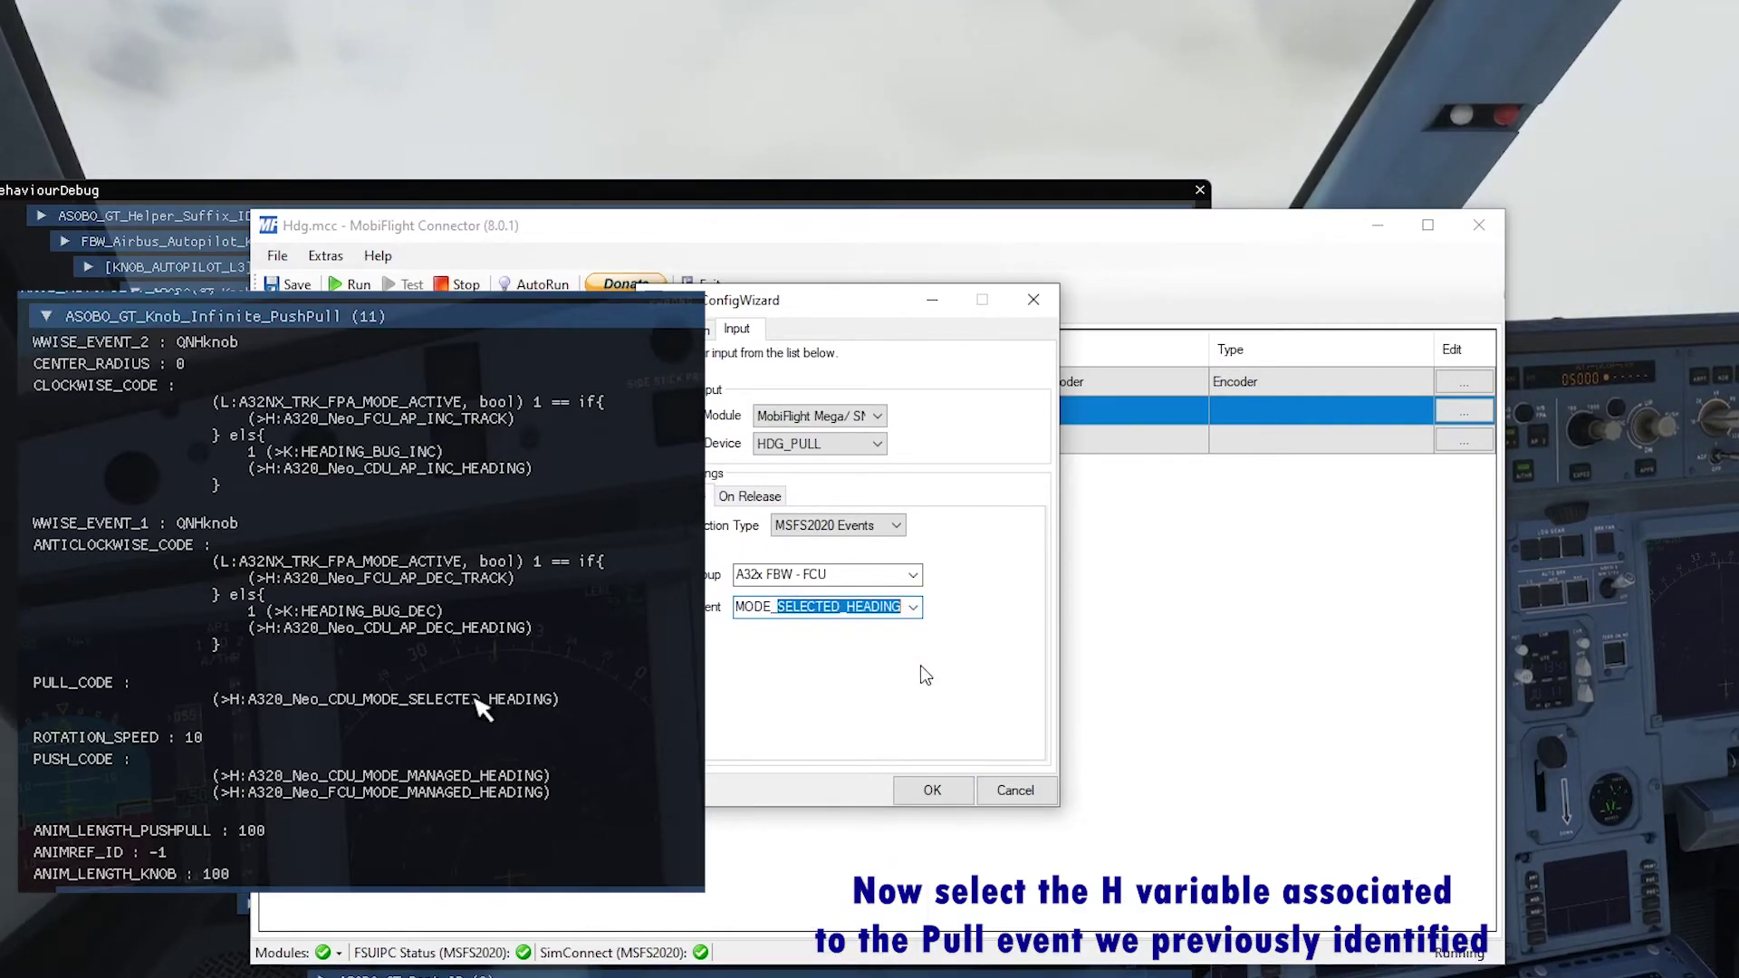
pyautogui.click(936, 788)
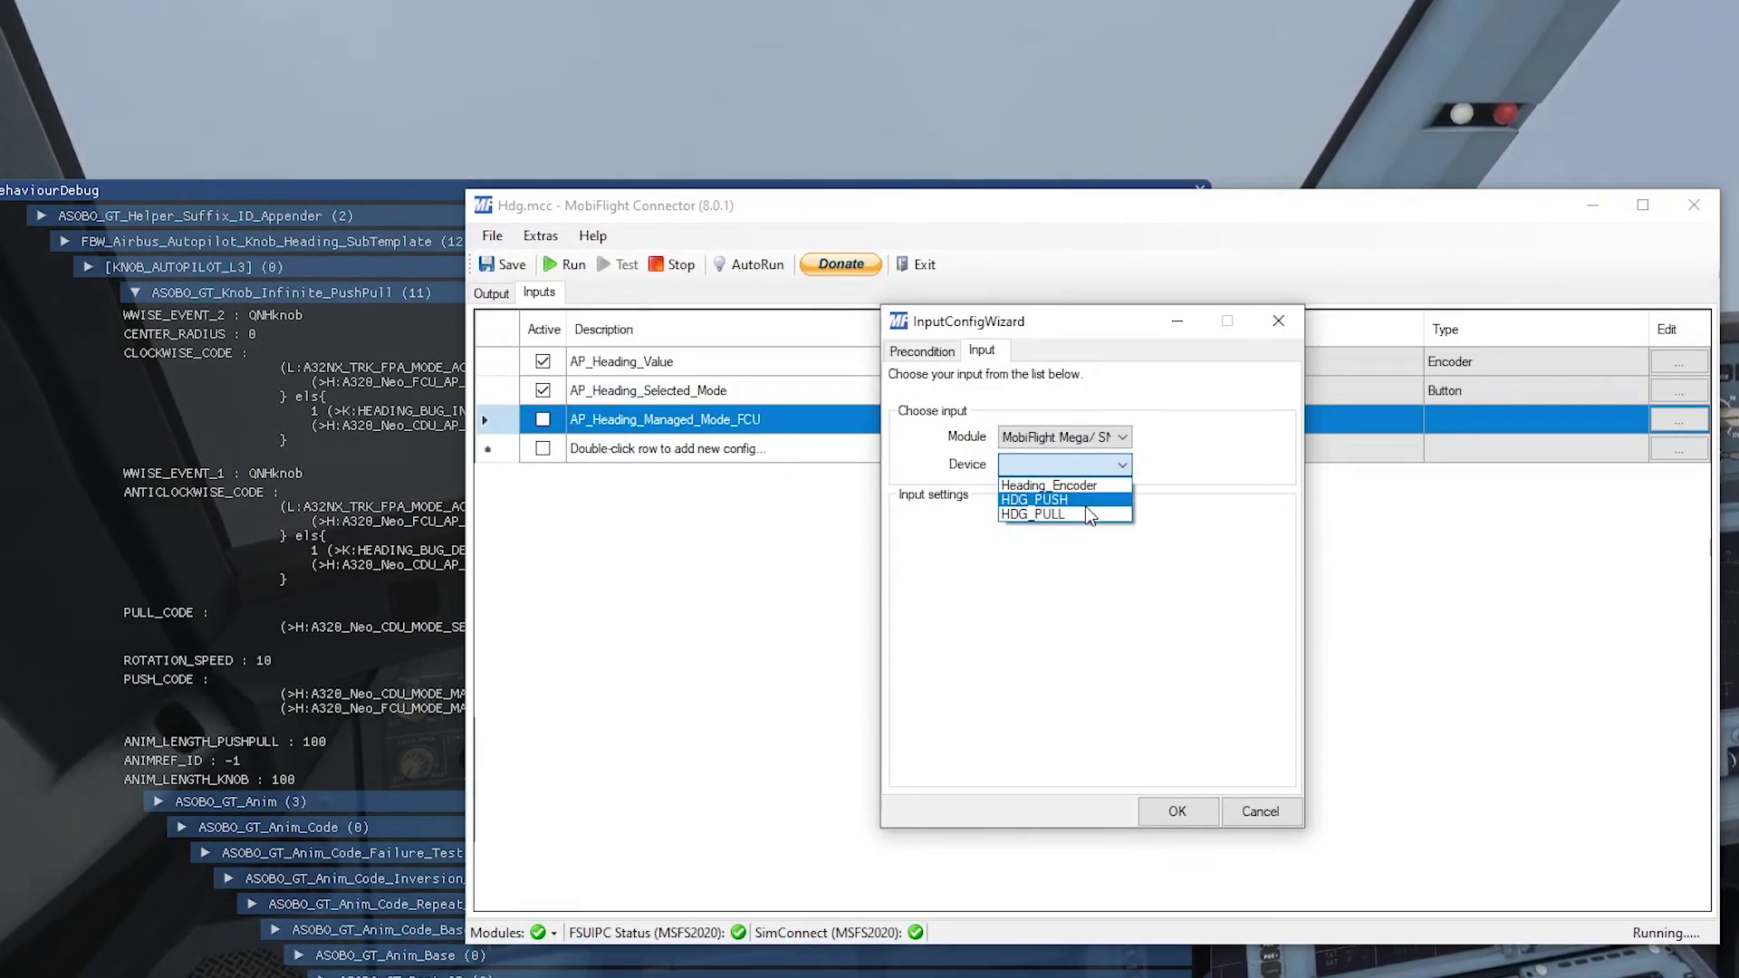
# Step: Map HDG_PUSH to the A32x FBW - FCU MODE_MANAGED_HEADING event and name a new row AP_Heading_Managed_Mode_CDU
pyautogui.click(1085, 503)
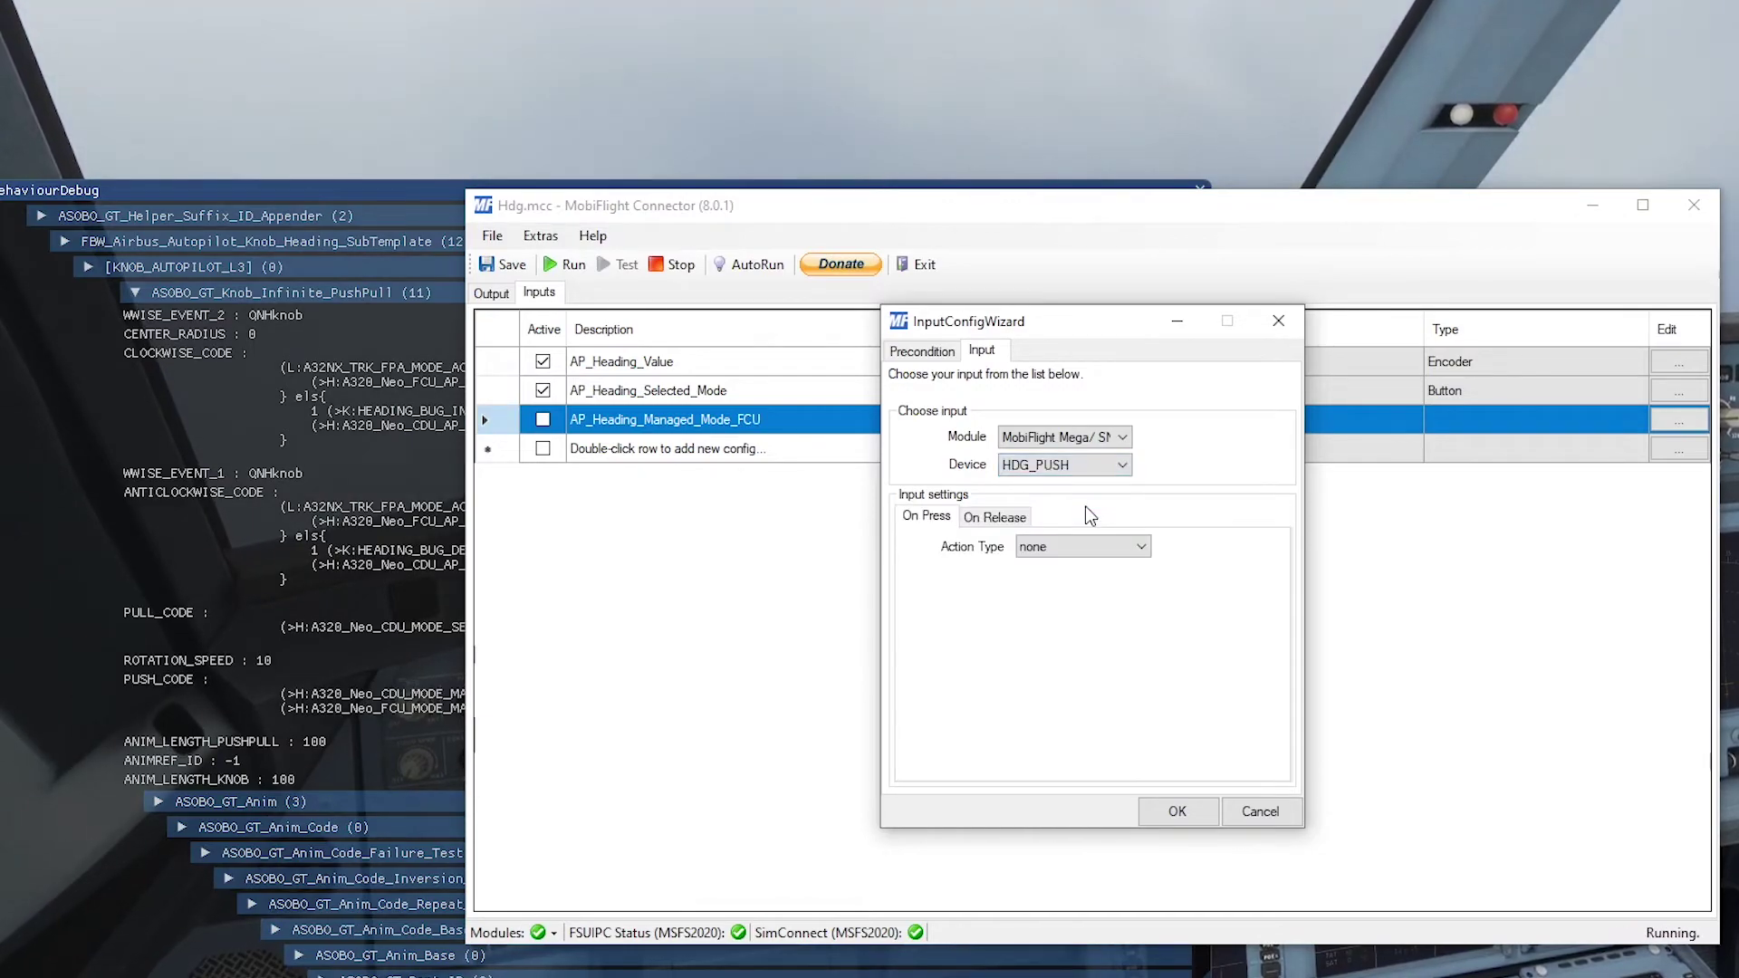
pyautogui.click(1086, 546)
pyautogui.click(1055, 700)
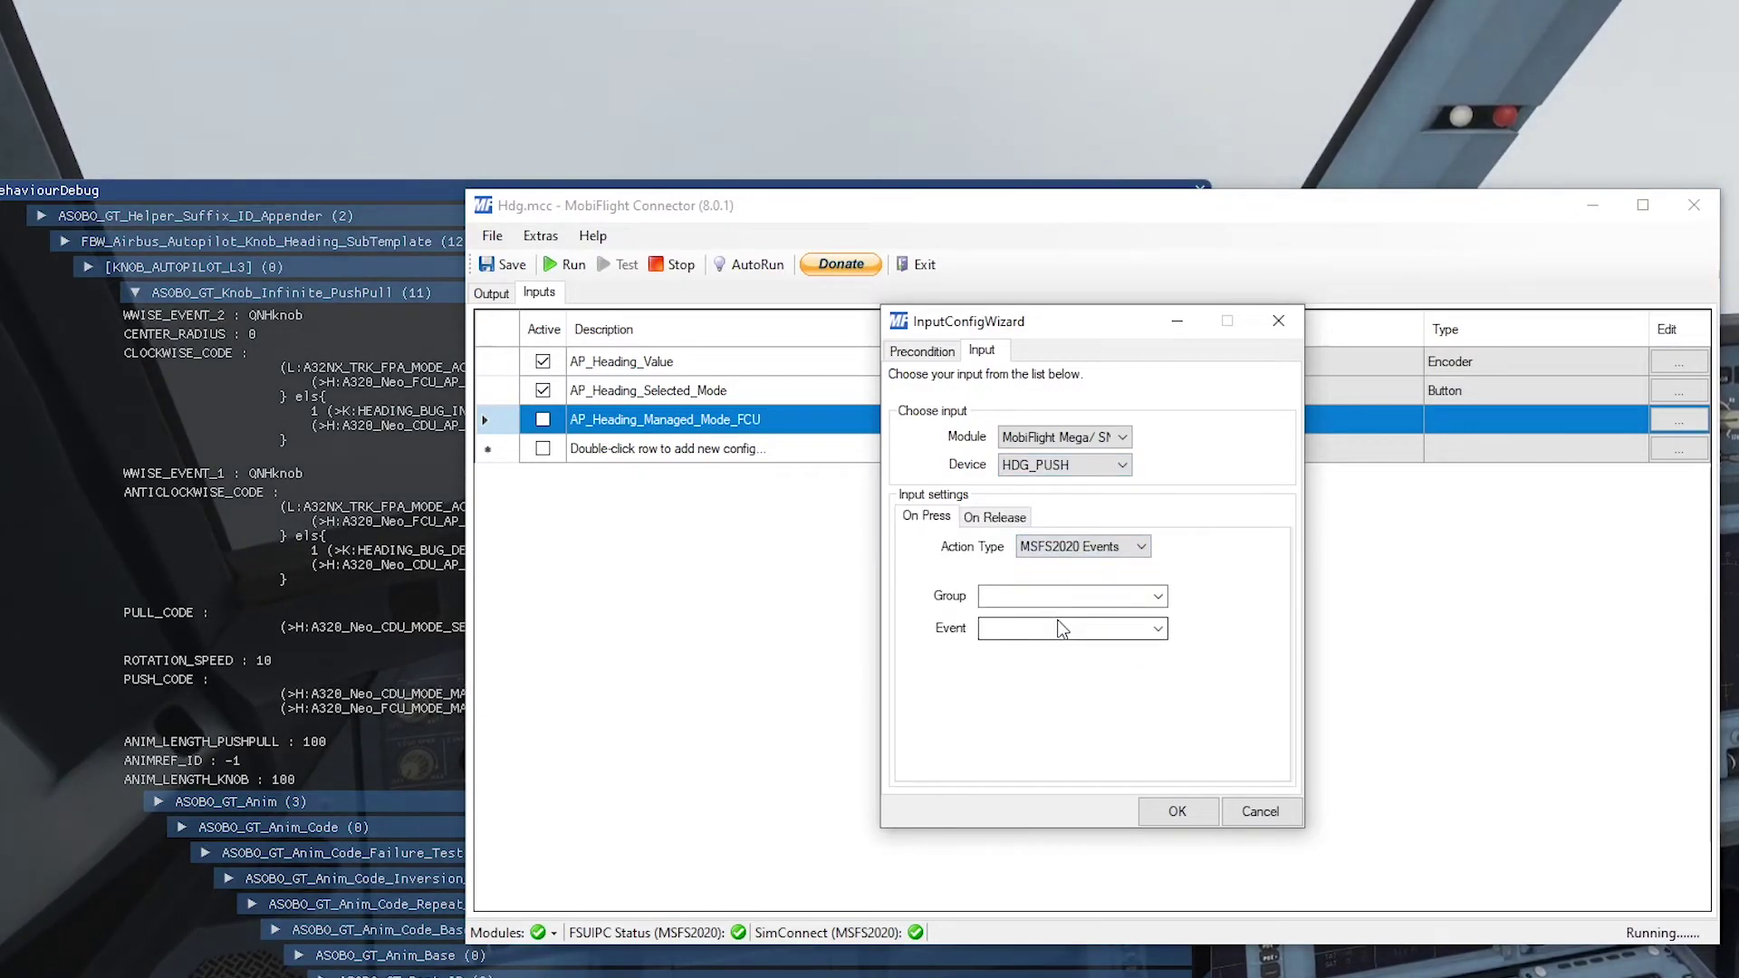
pyautogui.click(1158, 597)
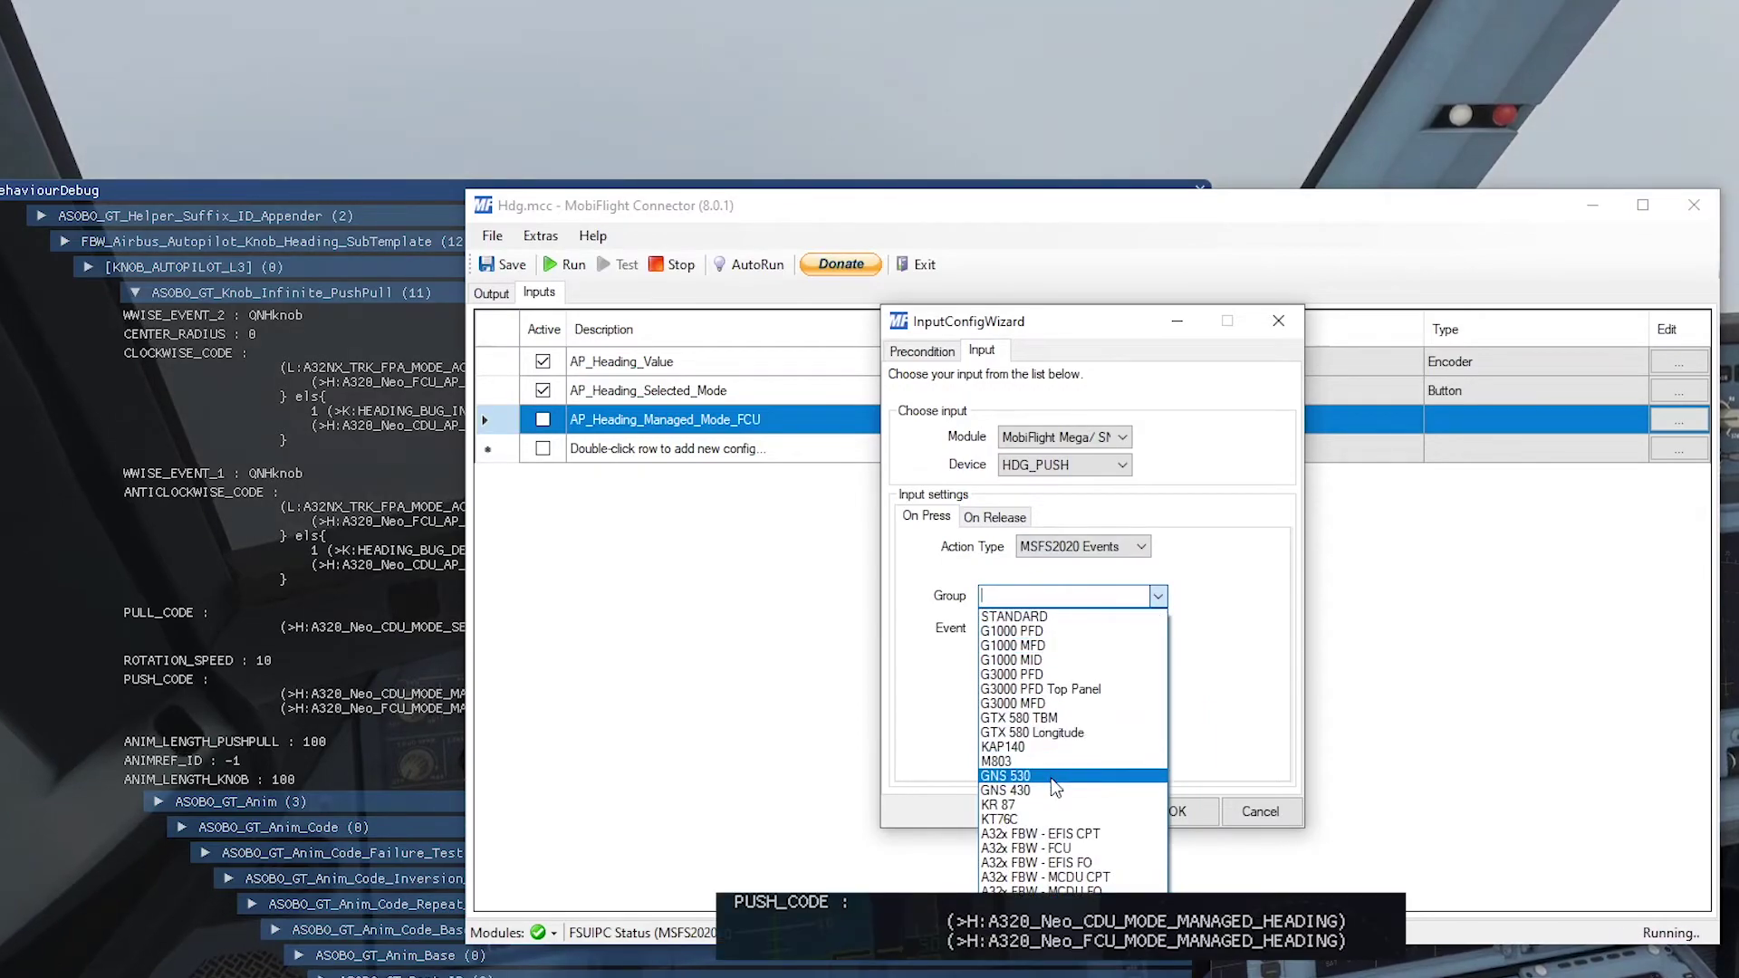
pyautogui.click(1032, 731)
pyautogui.click(1158, 628)
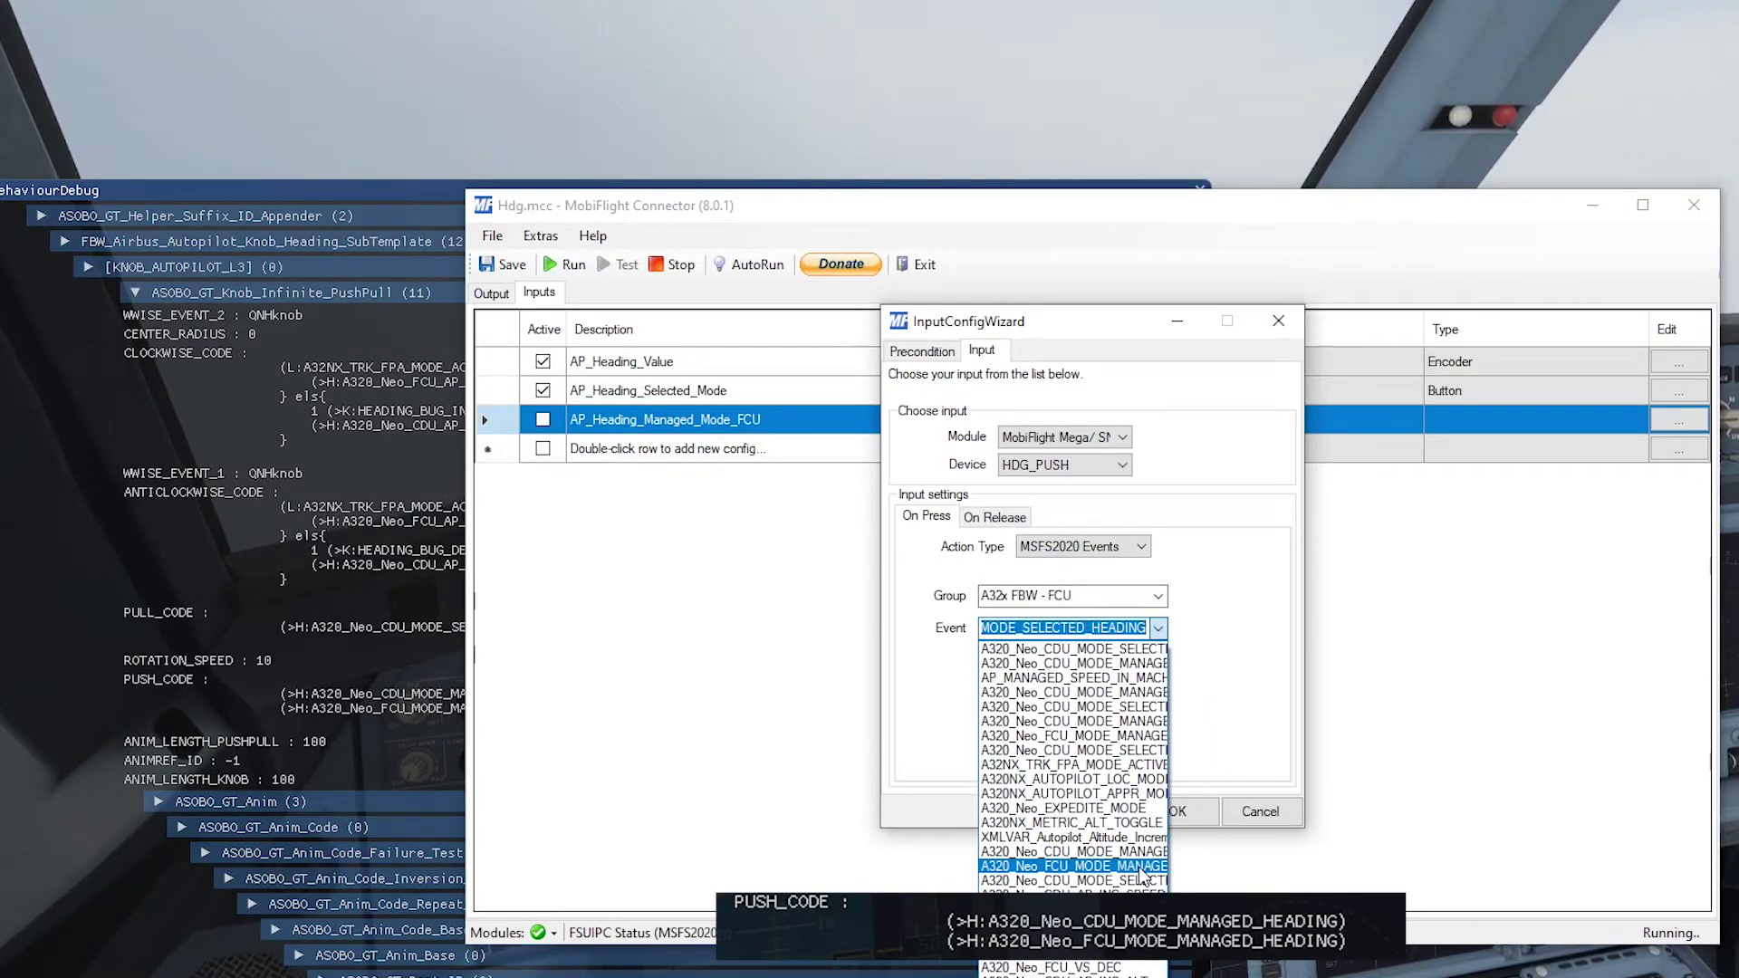
pyautogui.click(1142, 870)
pyautogui.moveTo(1087, 634); pyautogui.dragTo(1266, 654)
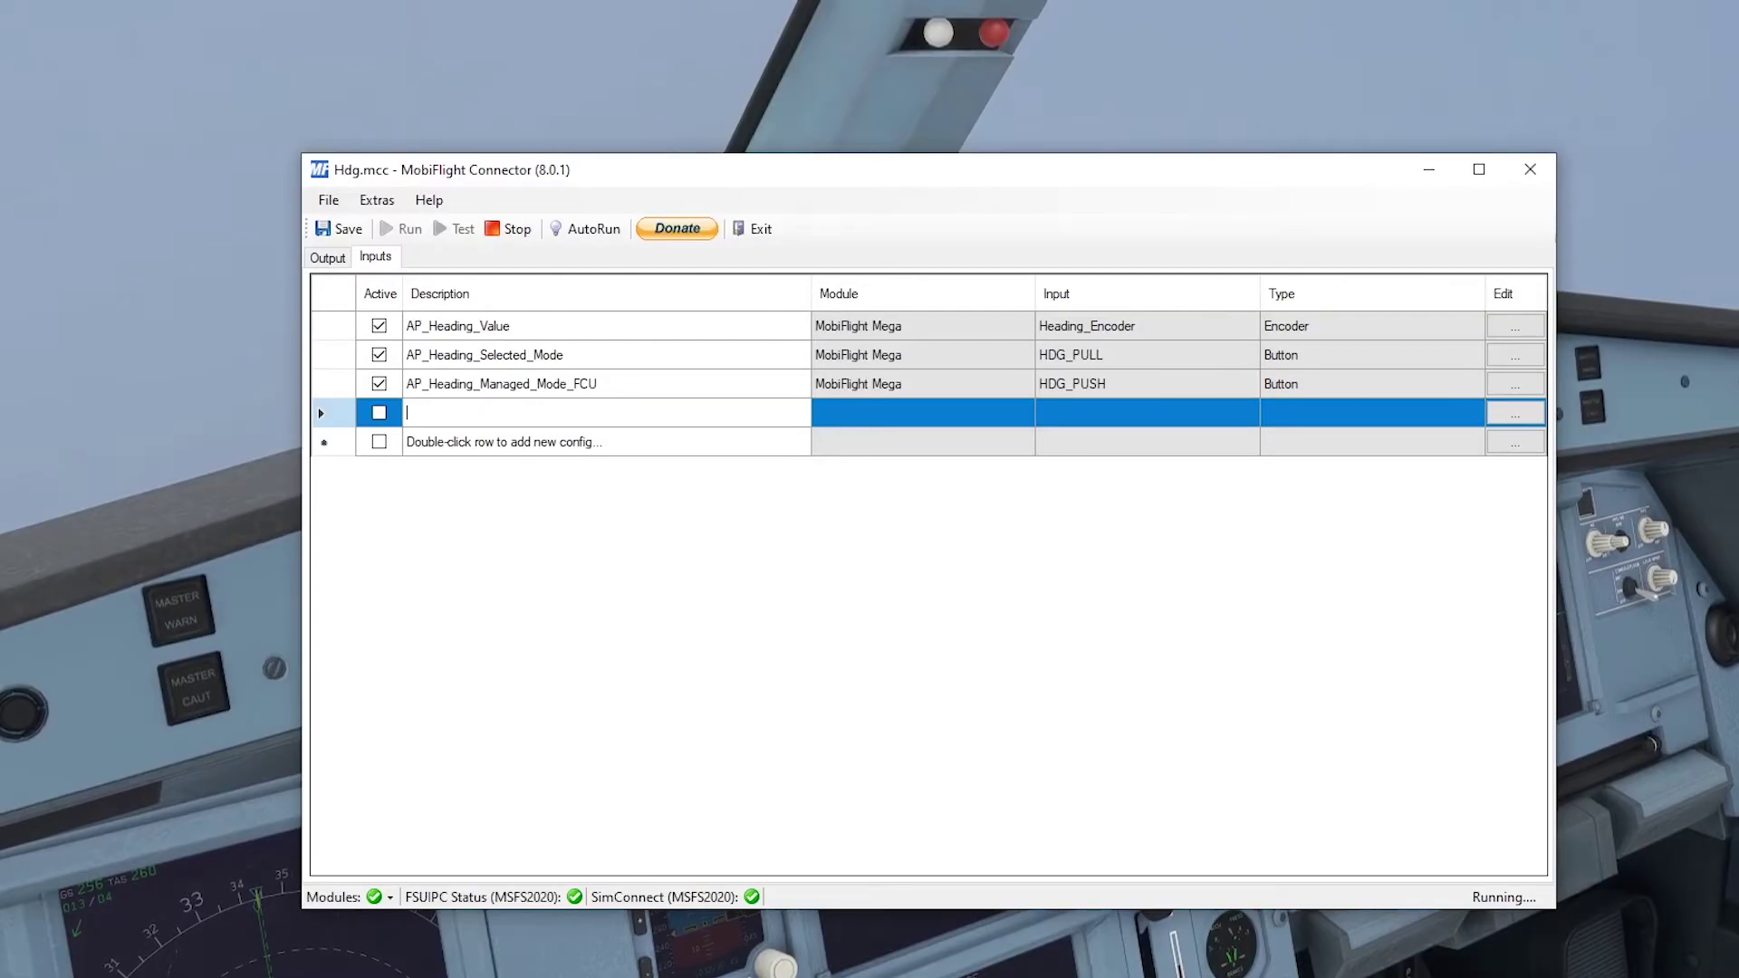
pyautogui.write('AP_Hea')
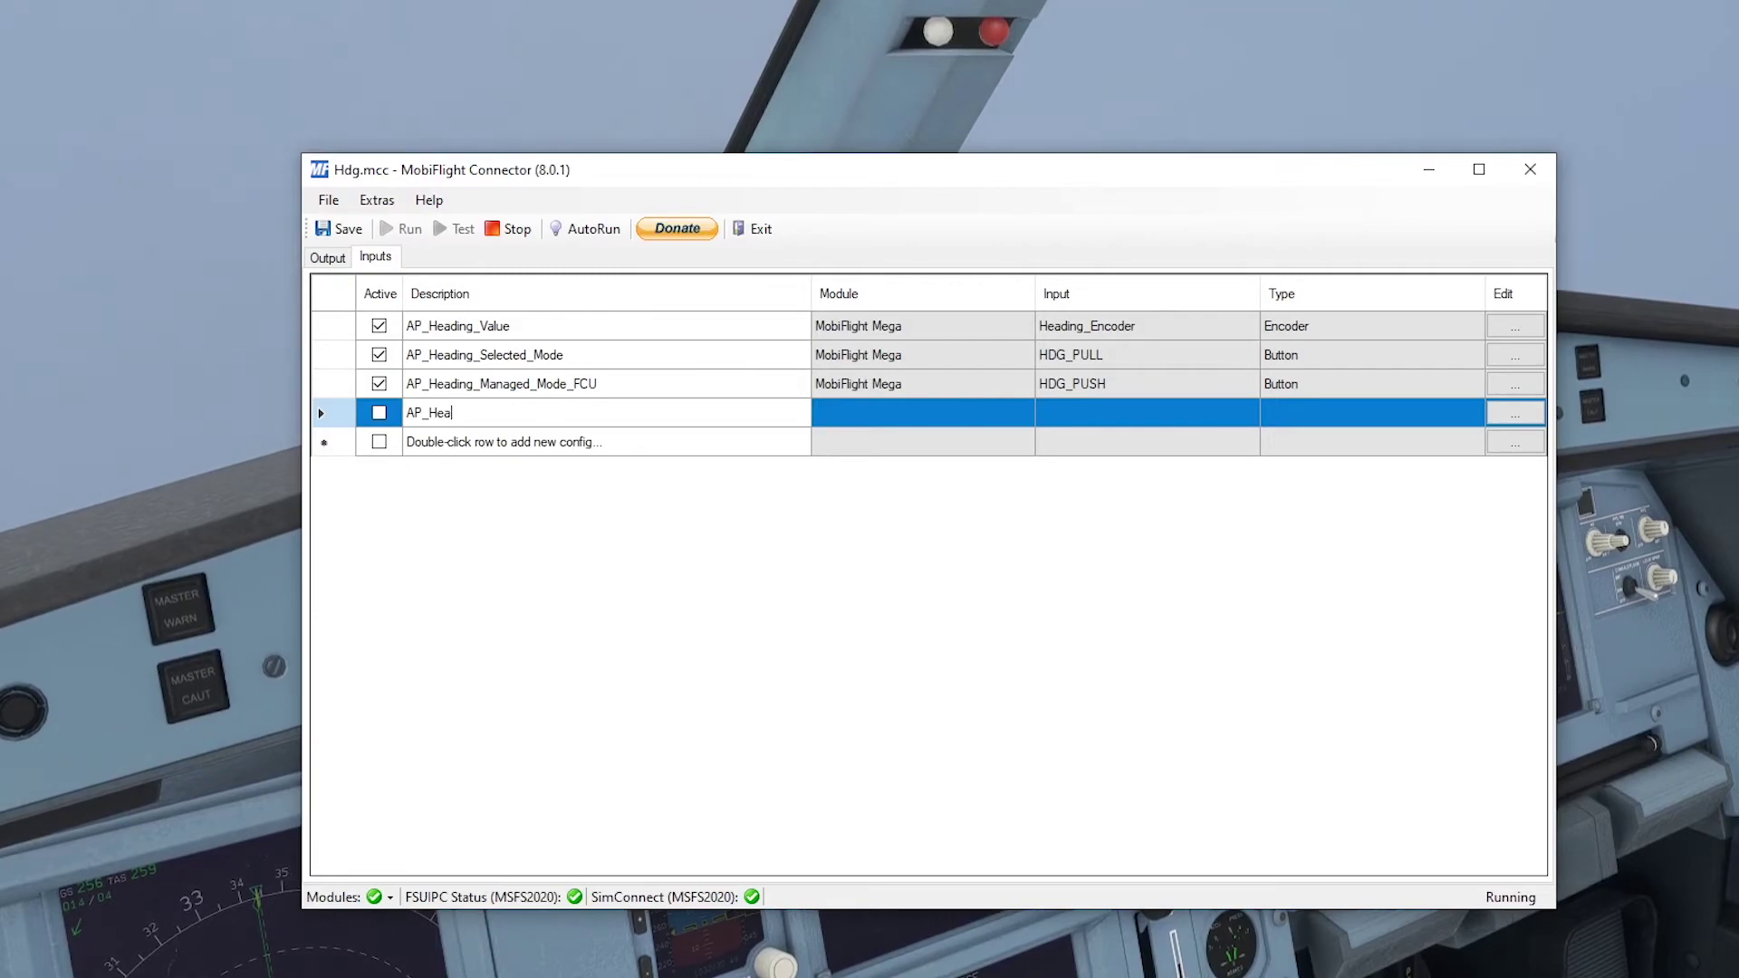
pyautogui.write('ding_Managed')
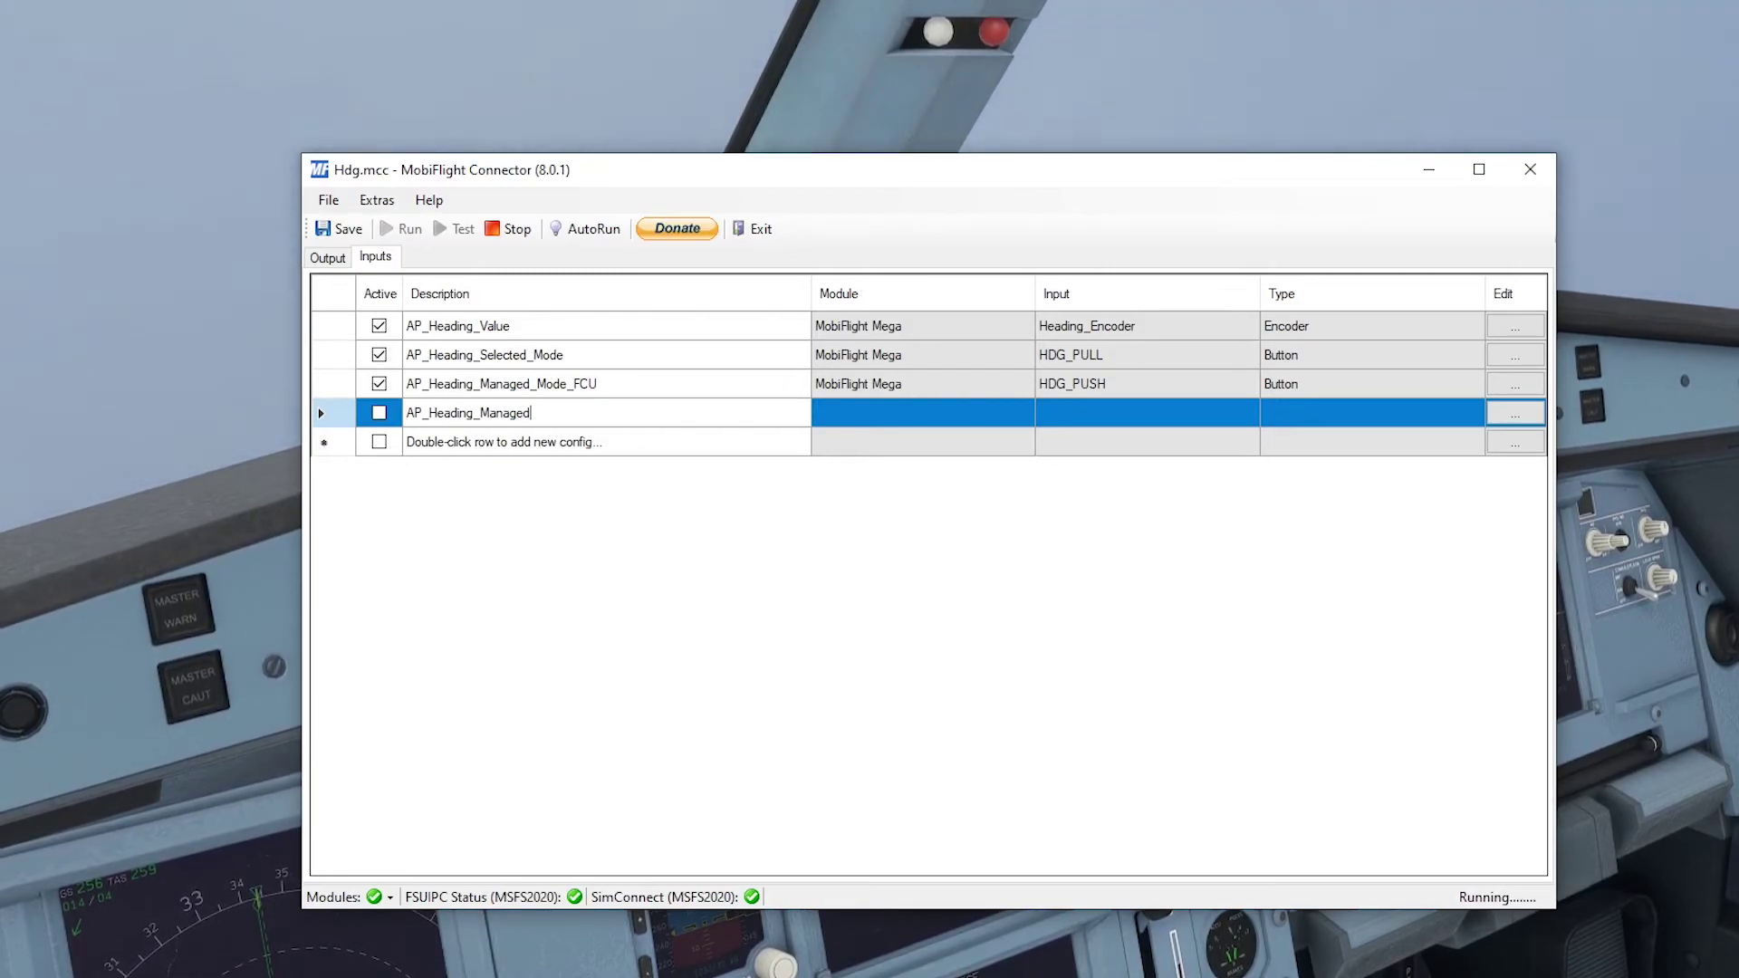
pyautogui.write('_Mode')
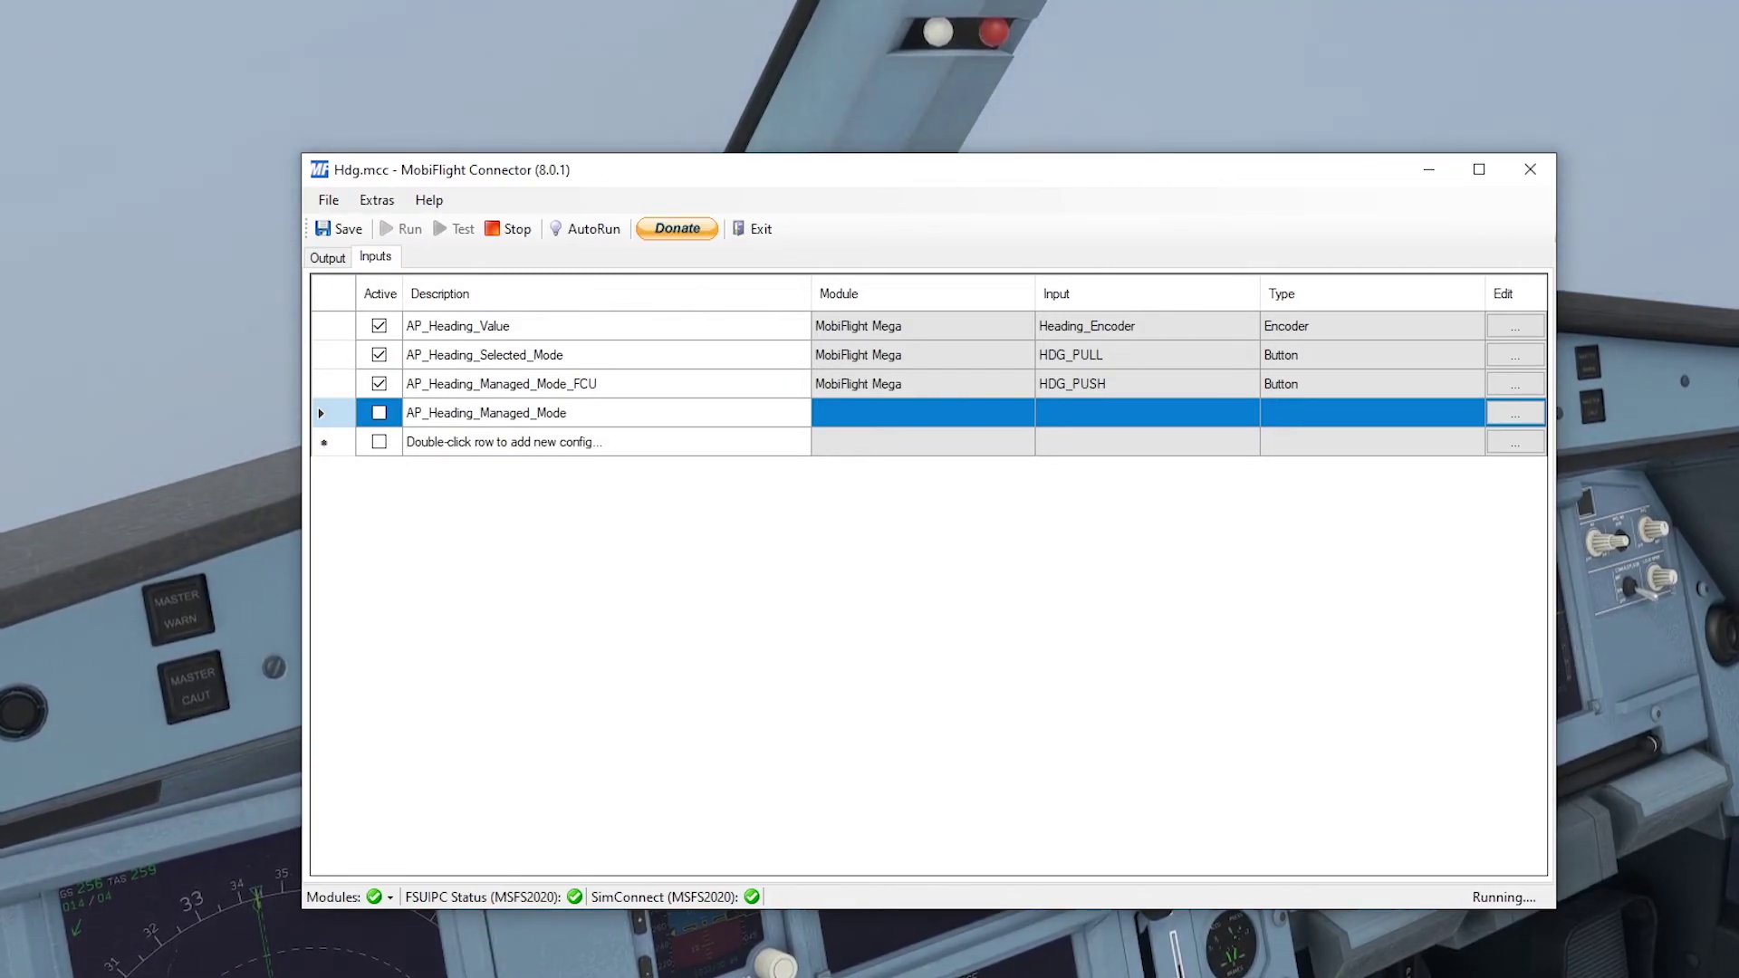
pyautogui.write('_CDU')
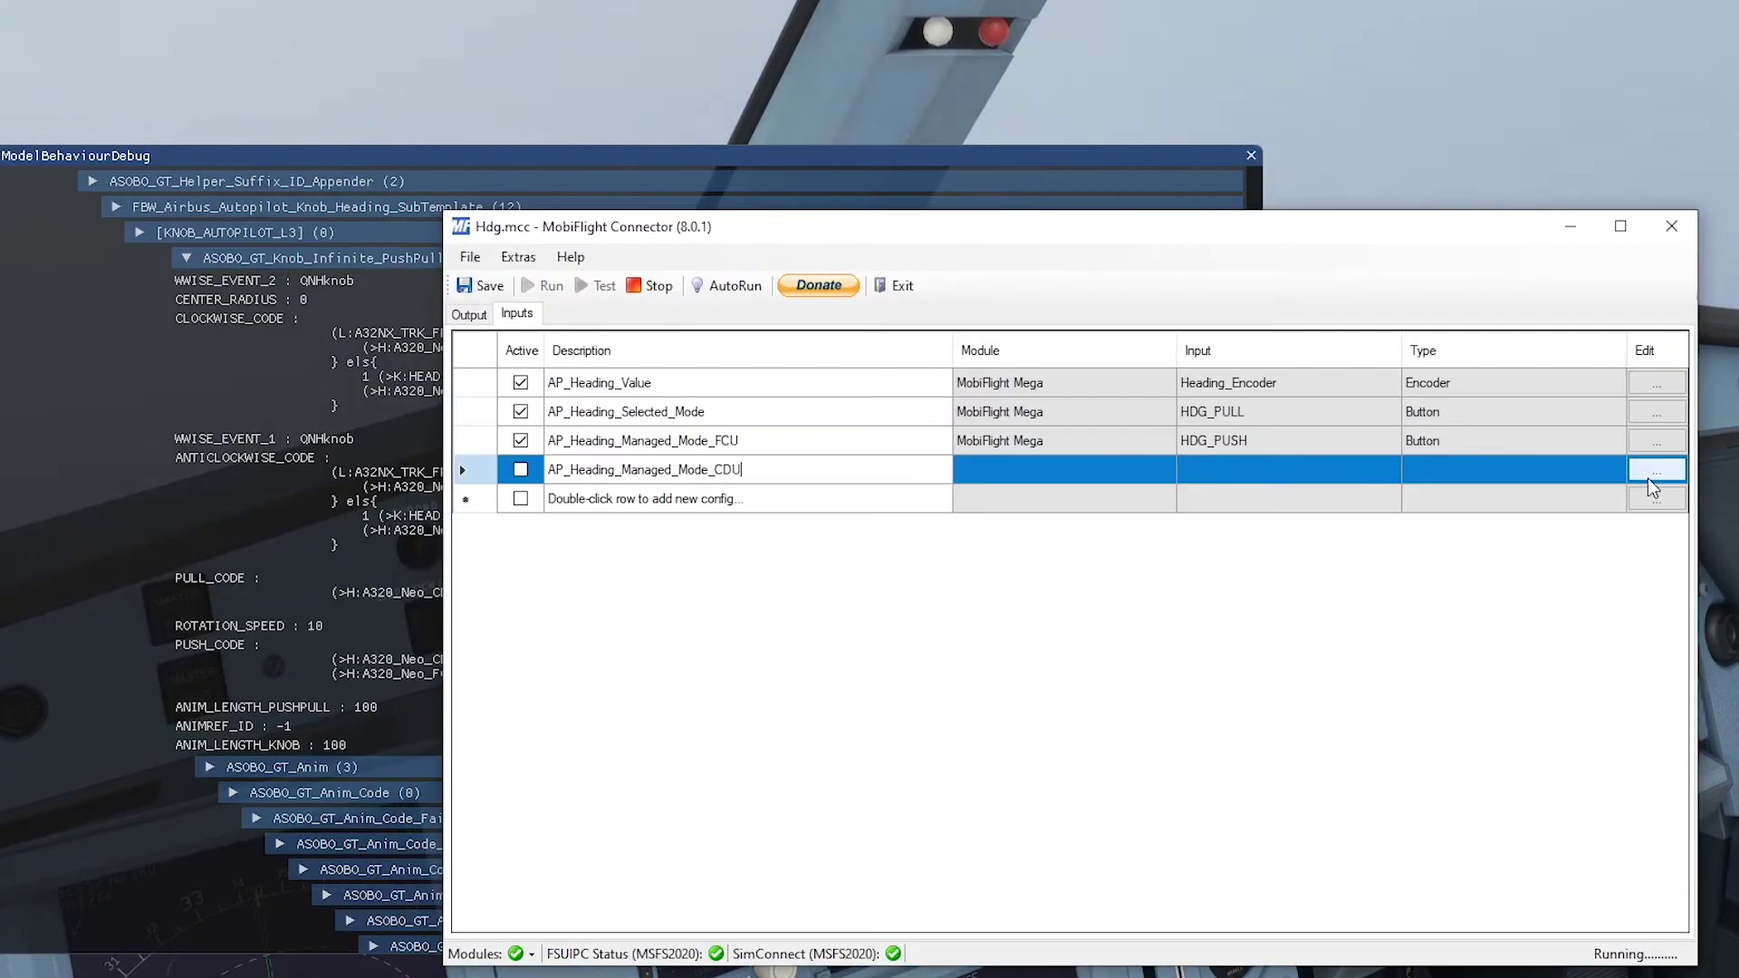
# Step: Assign the MobiFlight Mega's HDG_PUSH button to the AP_Heading_Managed_Mode_CDU row
pyautogui.click(1656, 469)
pyautogui.click(1049, 458)
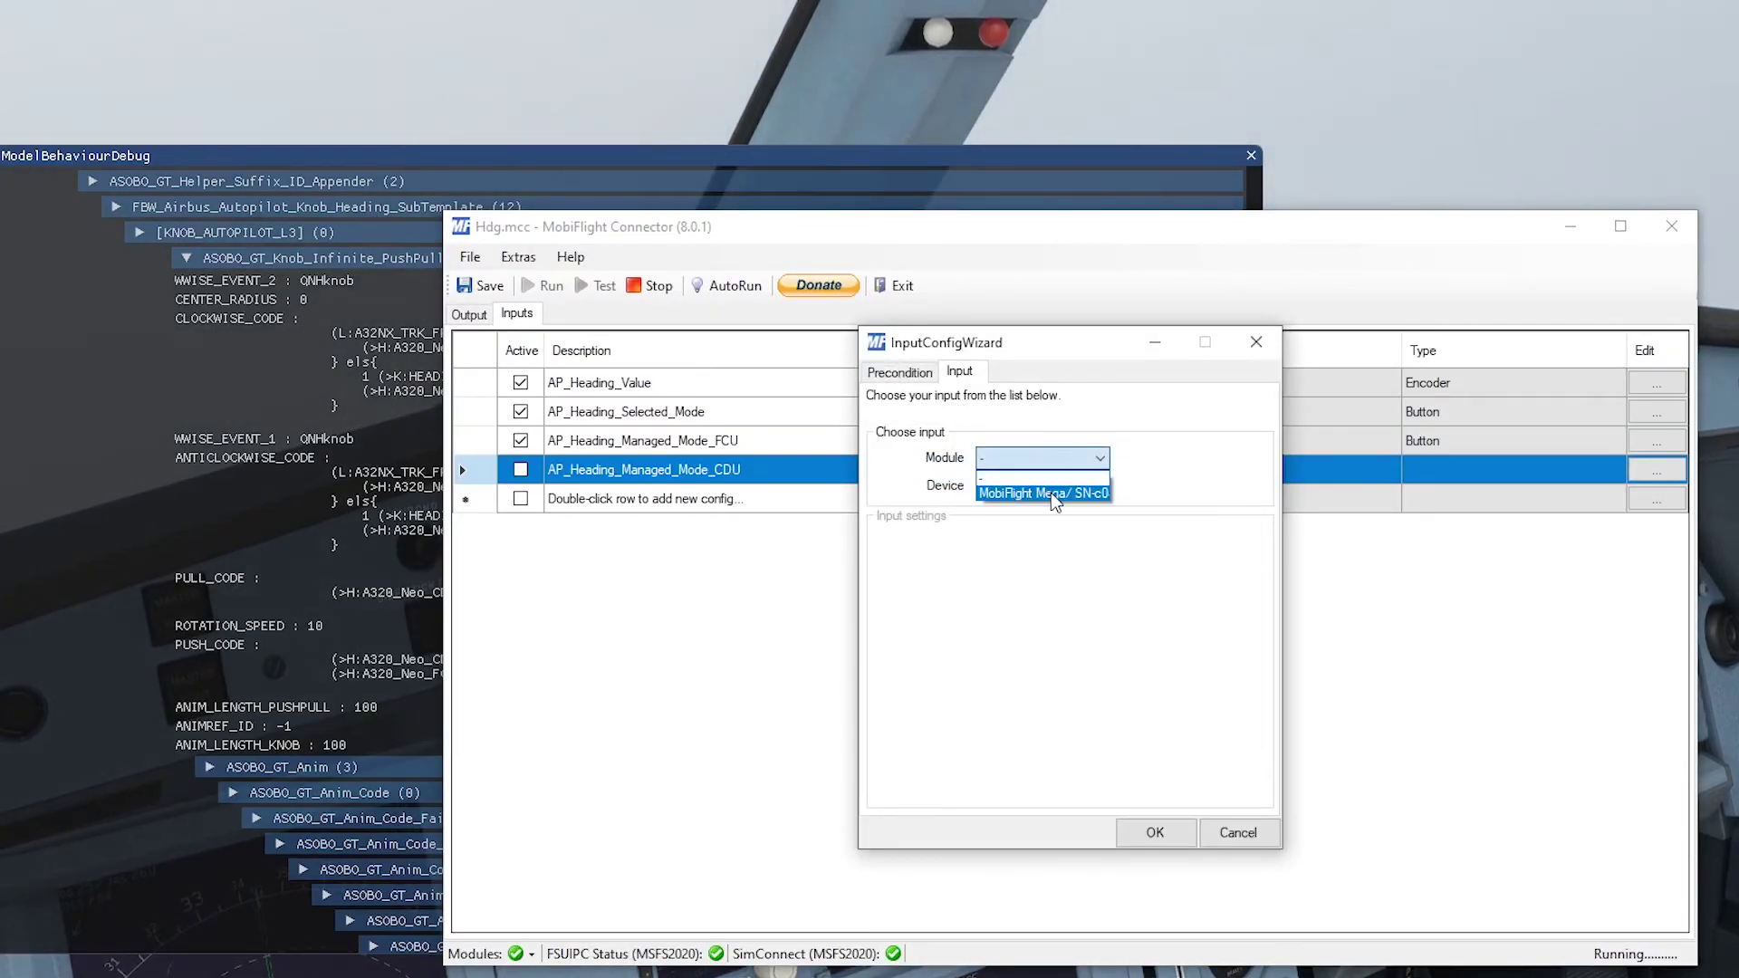
pyautogui.click(1050, 492)
pyautogui.click(1051, 492)
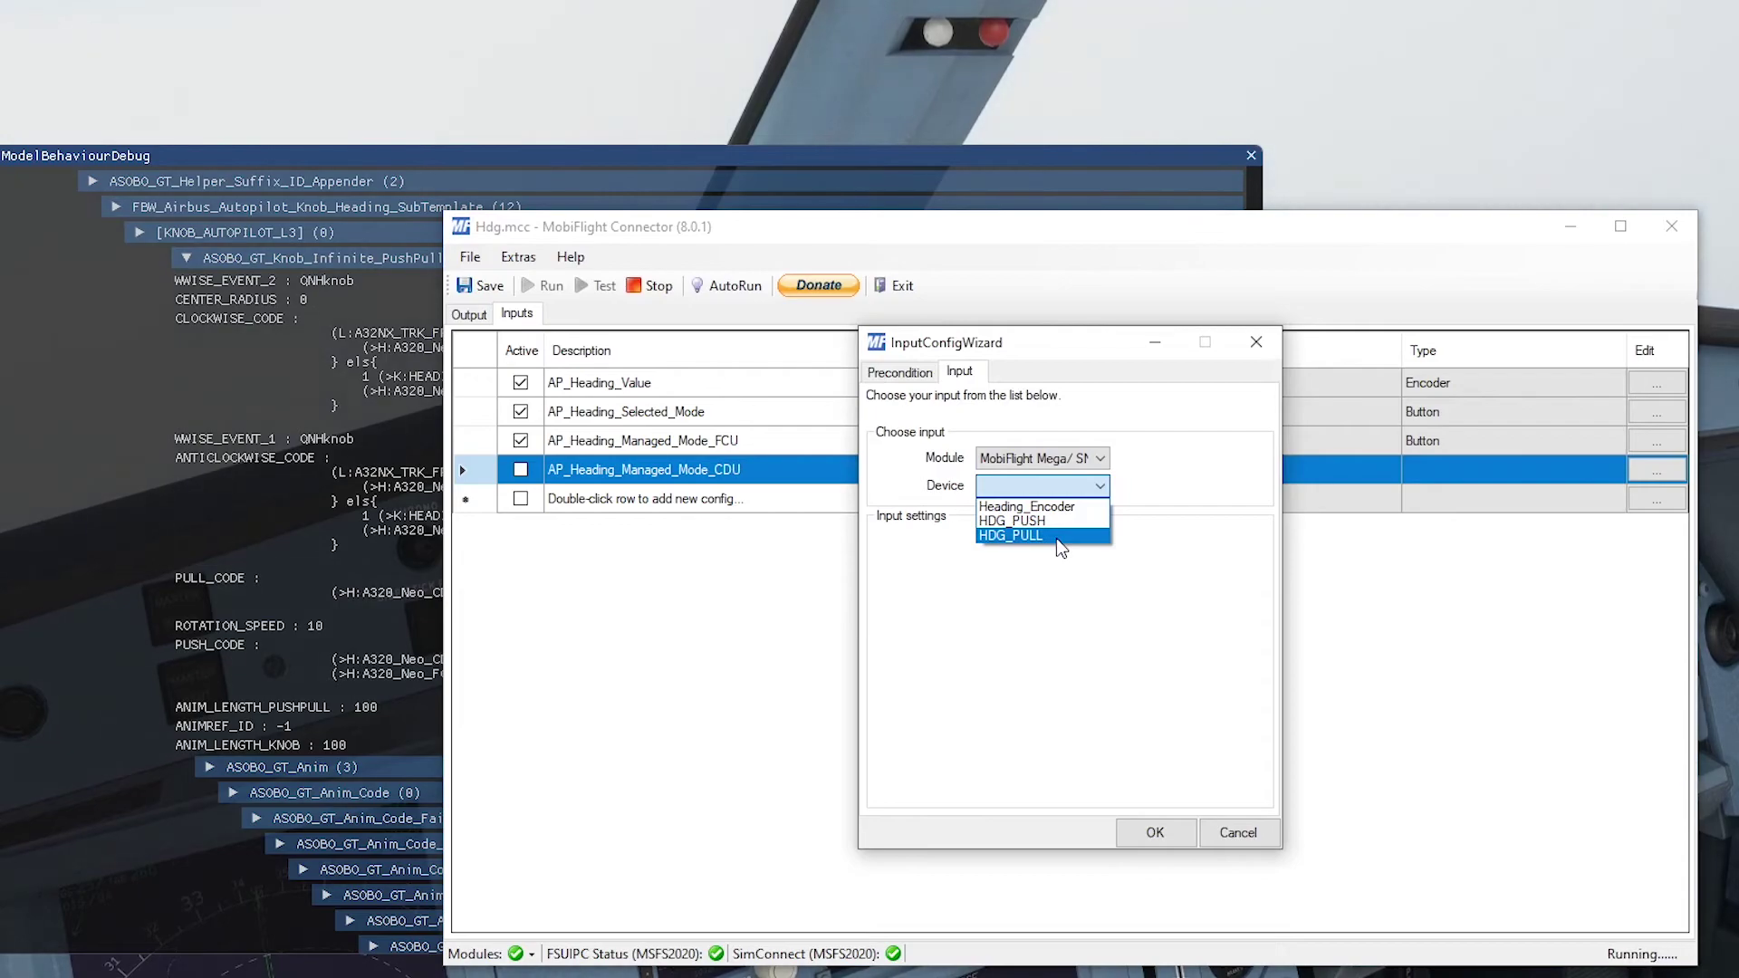
pyautogui.click(1056, 523)
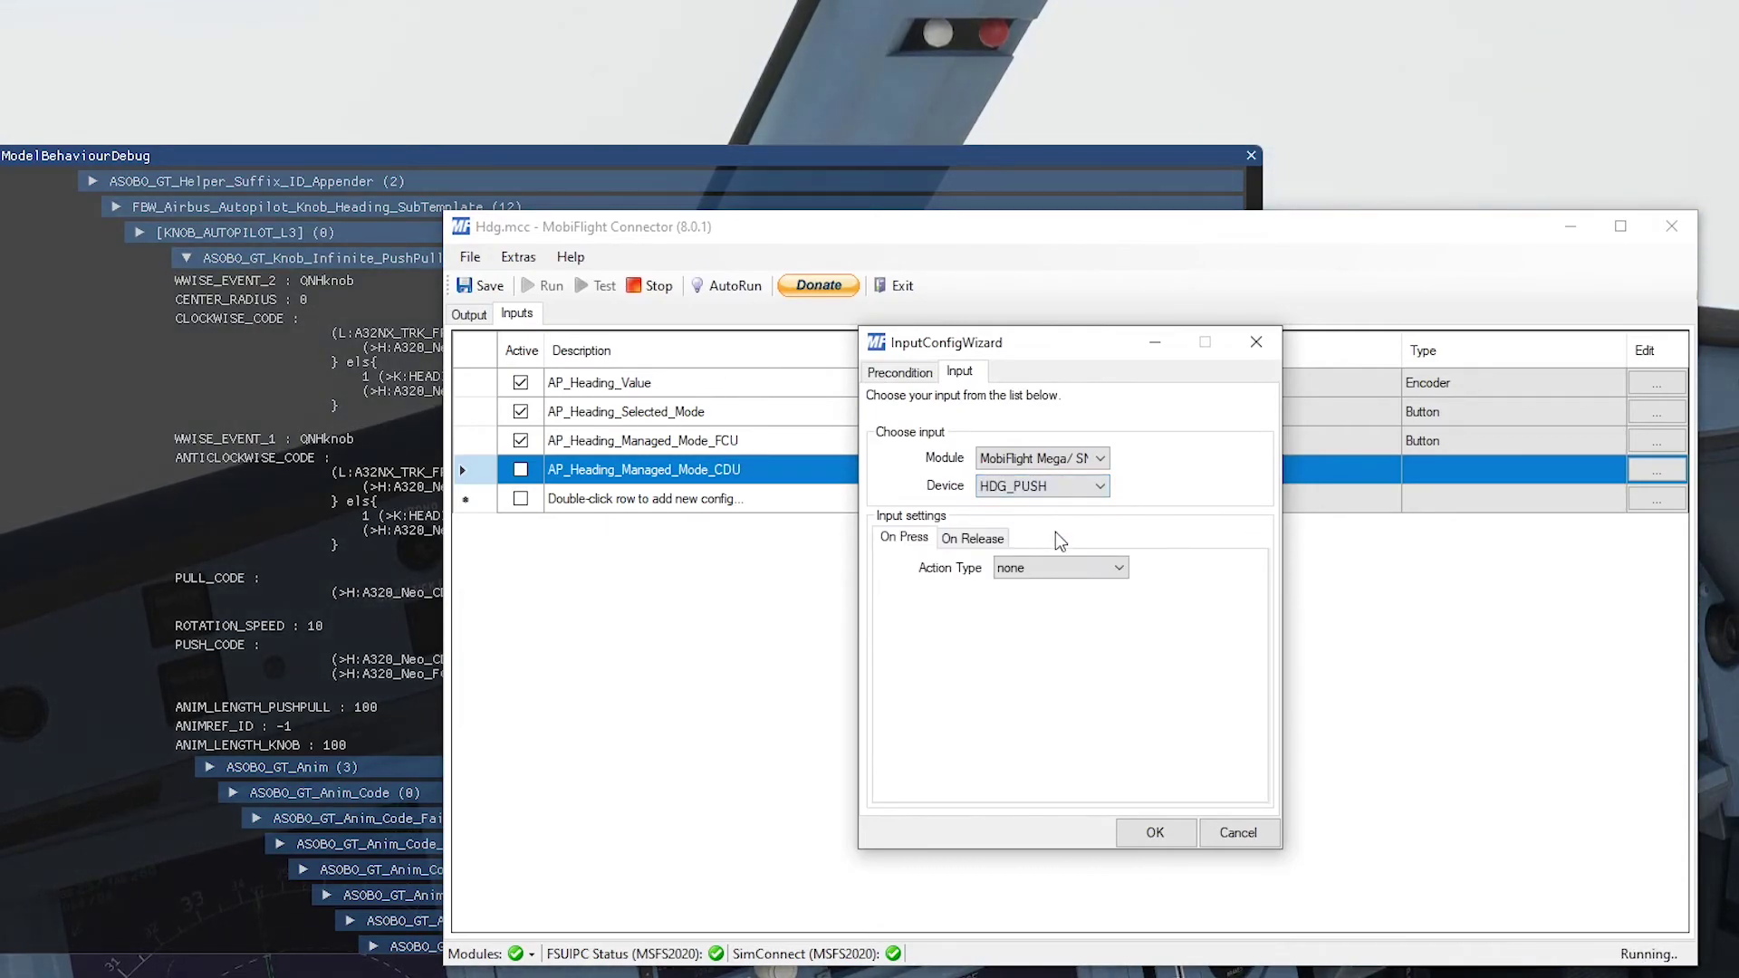
# Step: Make pressing HDG_PUSH send the A32x FBW - FCU MODE_MANAGED_HEADING MSFS2020 event, and confirm
pyautogui.click(1015, 563)
pyautogui.click(1065, 718)
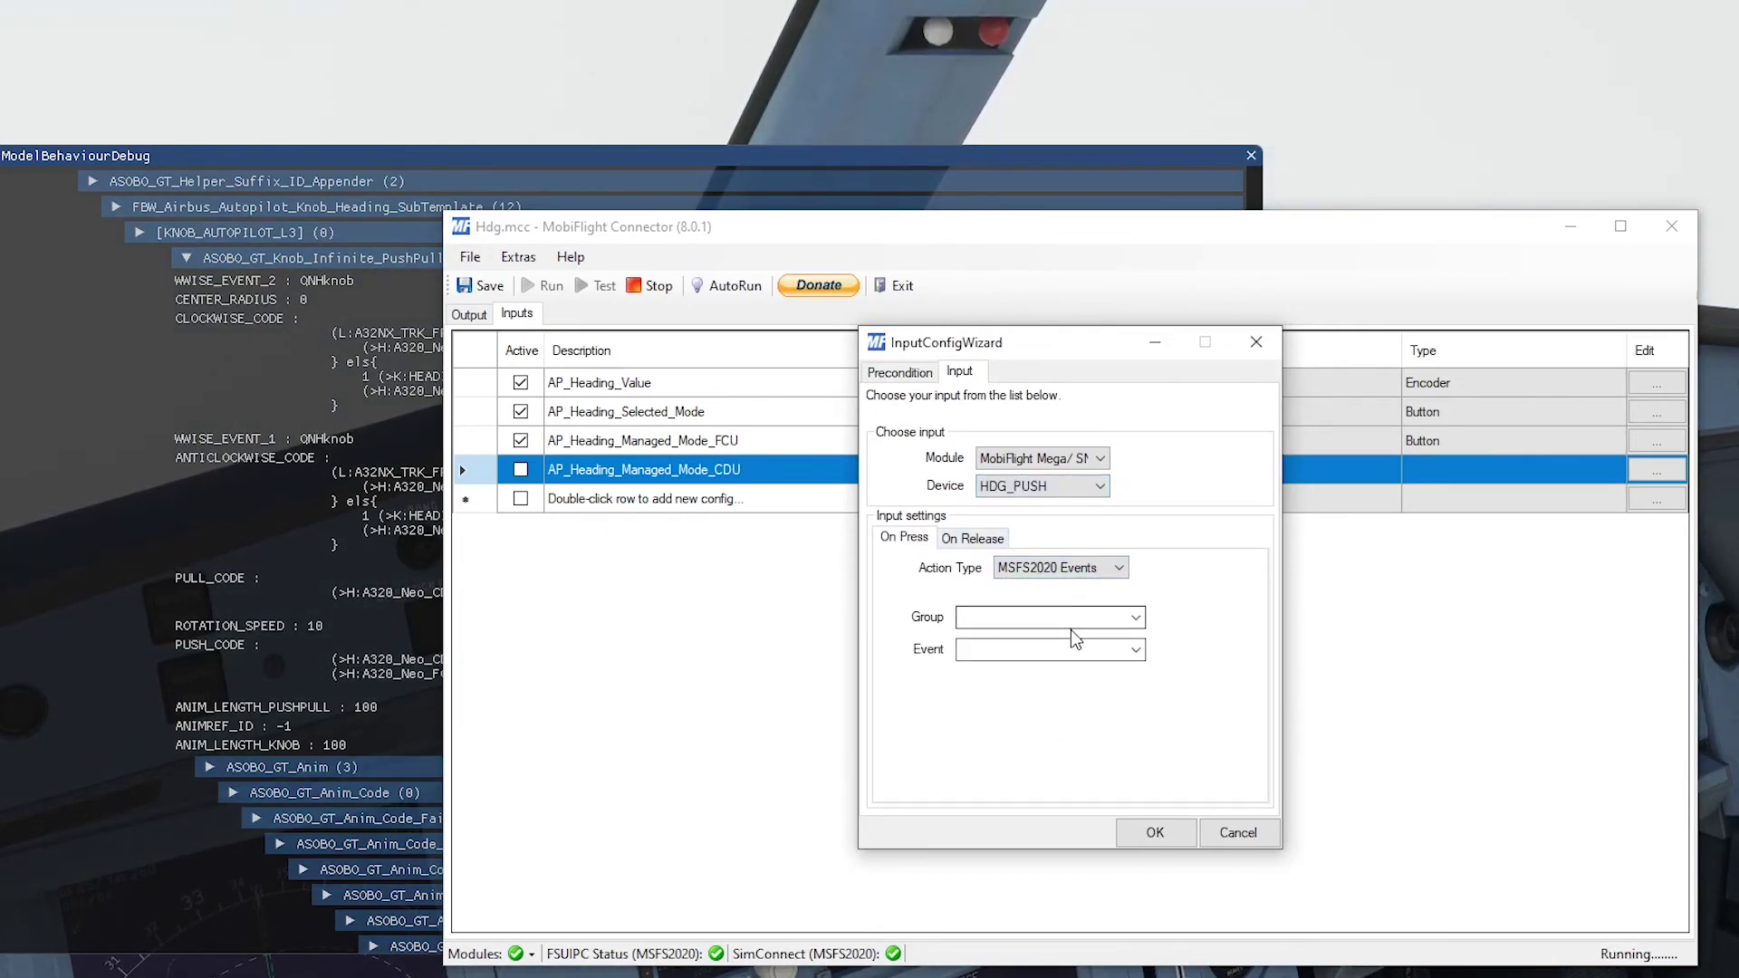
pyautogui.click(1134, 617)
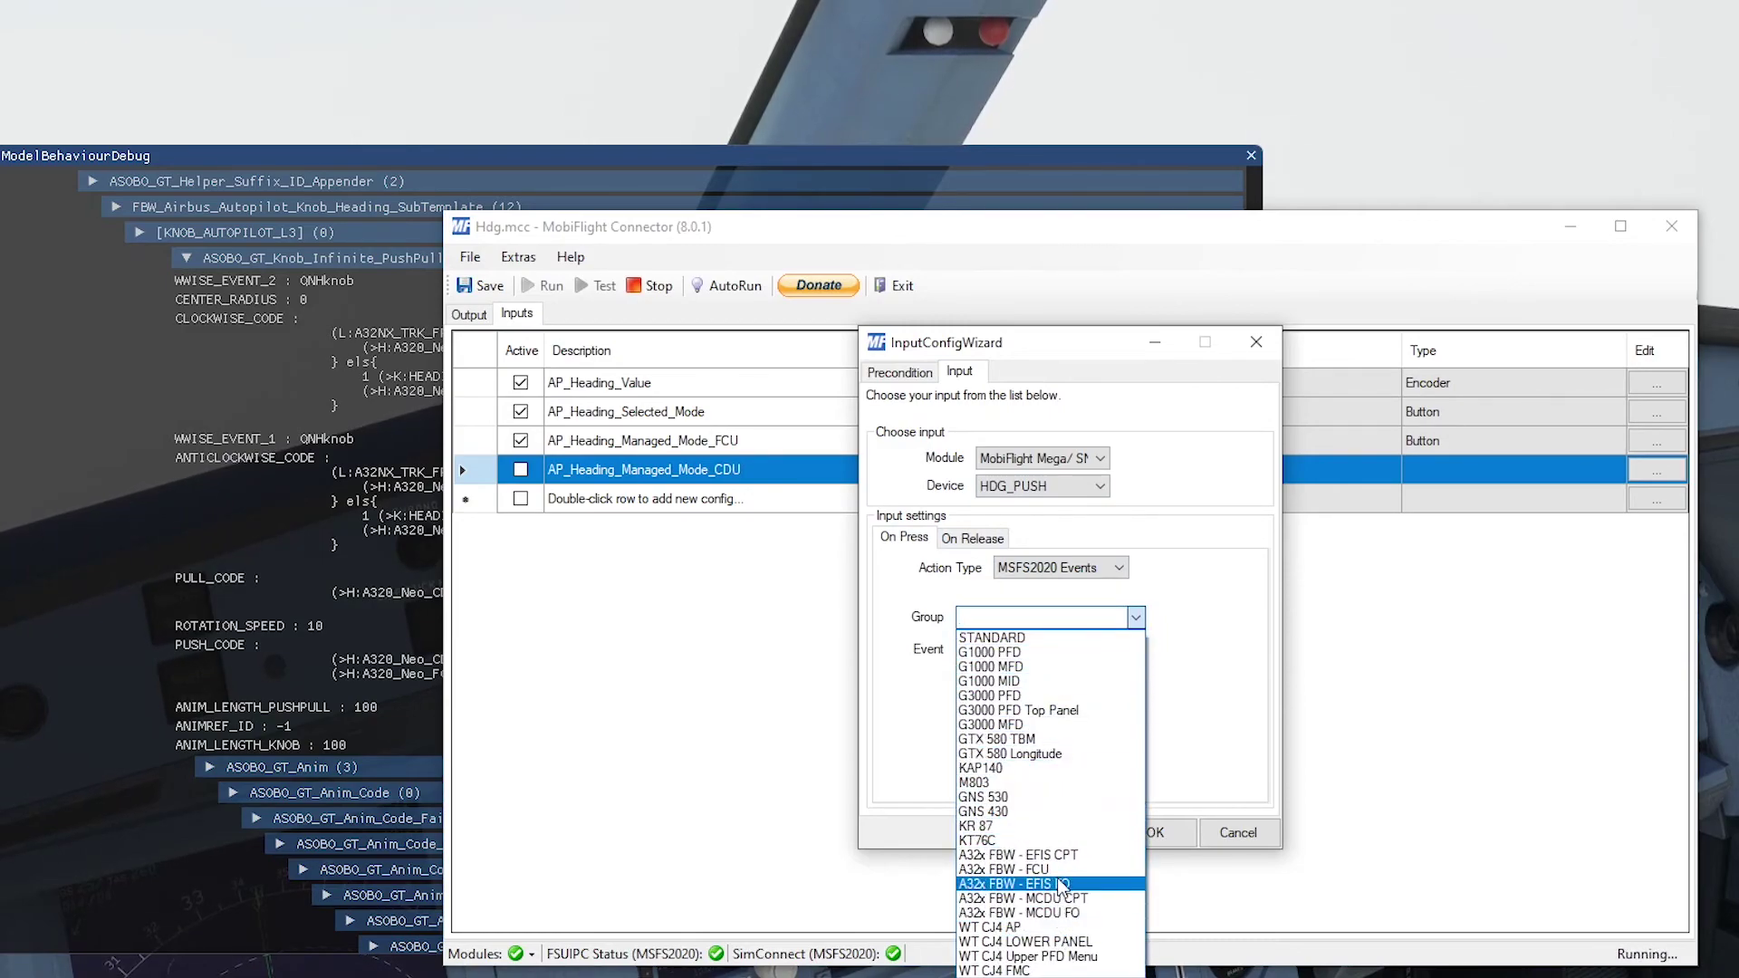
pyautogui.click(1051, 900)
pyautogui.click(1135, 649)
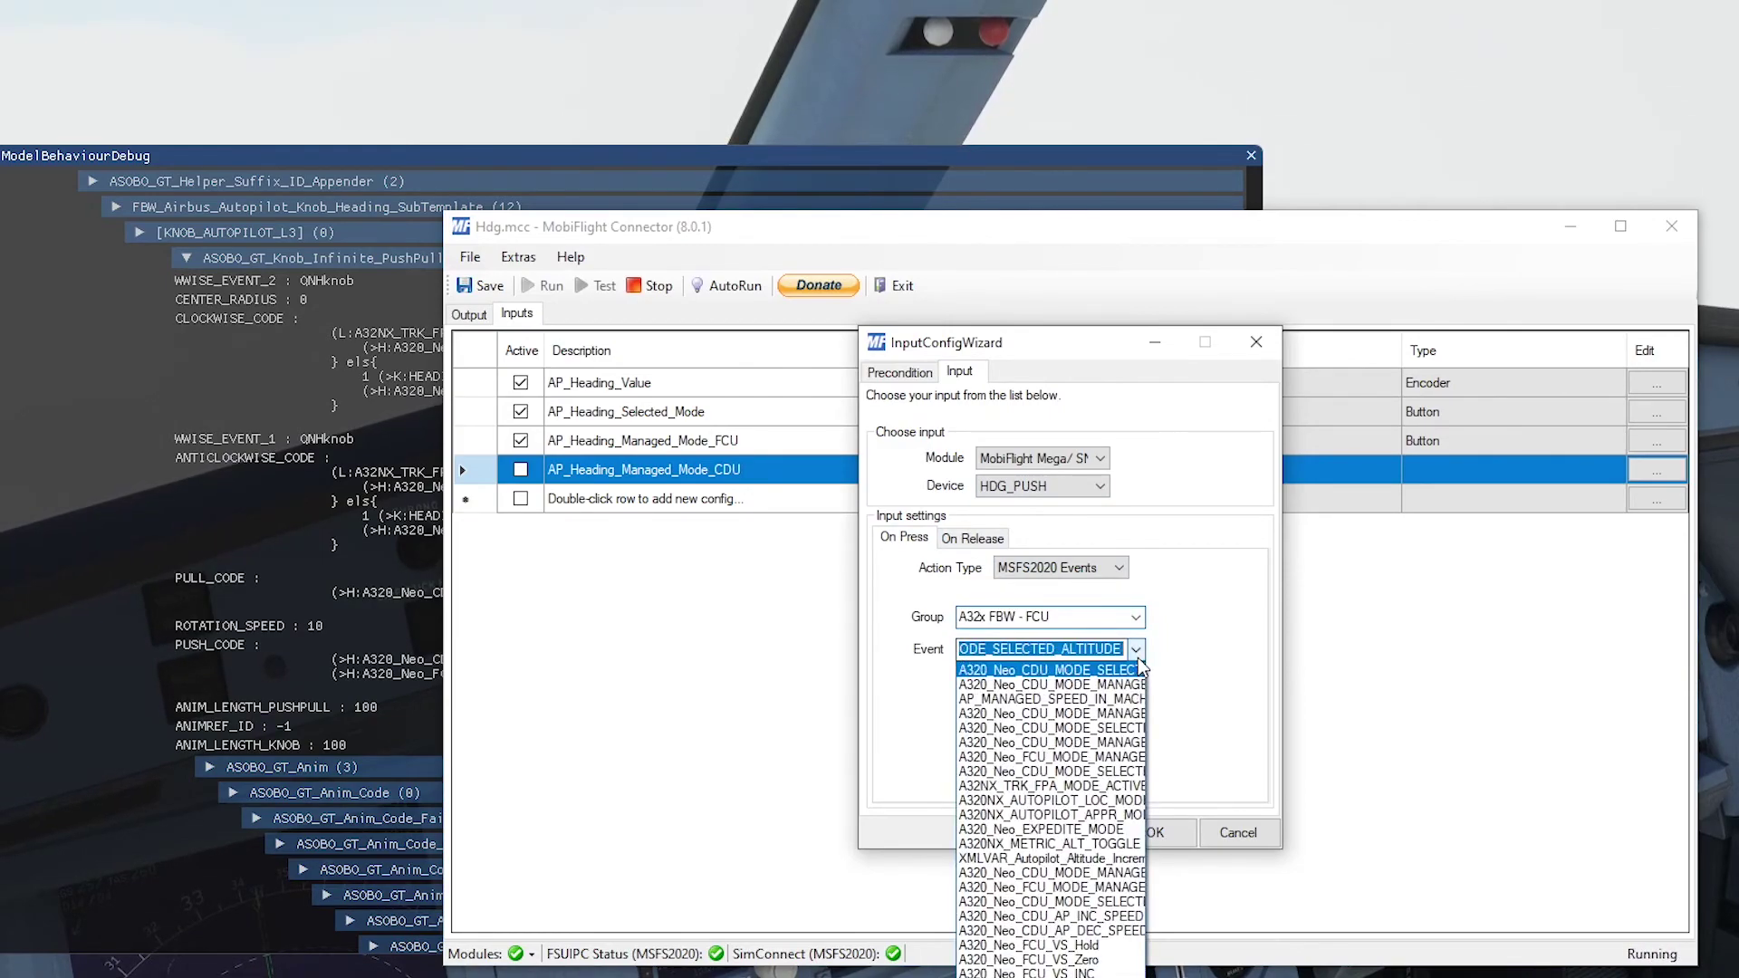
pyautogui.click(1103, 877)
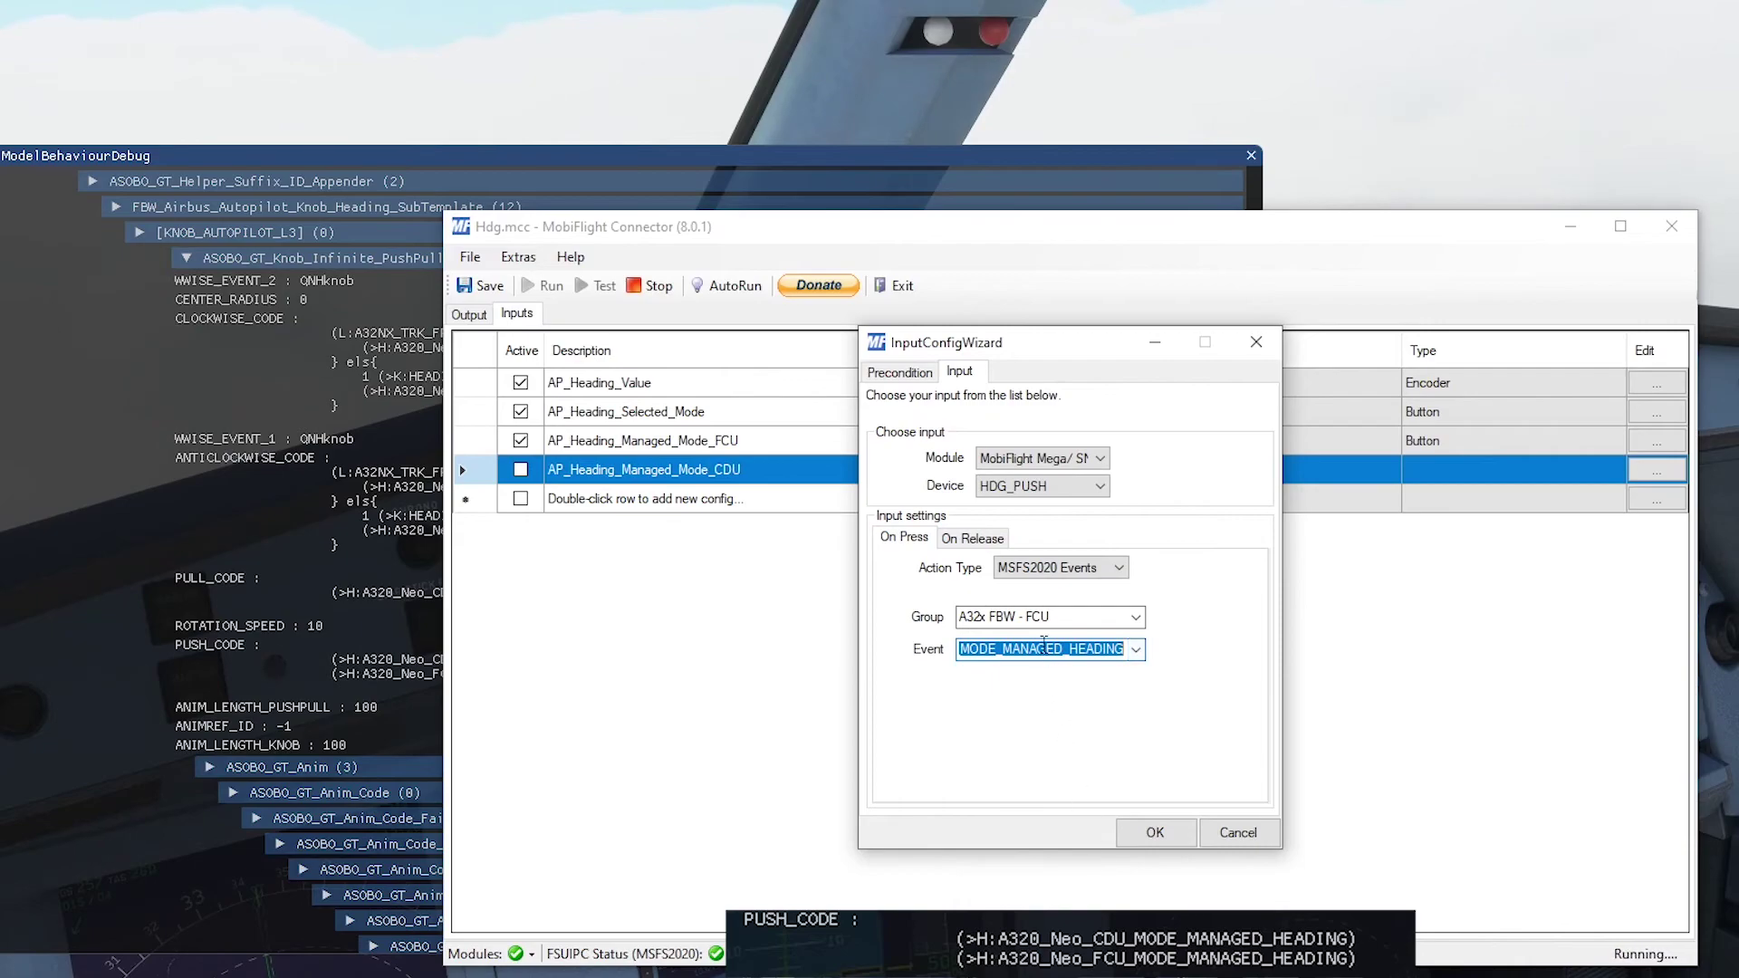
pyautogui.moveTo(1038, 648); pyautogui.dragTo(1189, 643)
pyautogui.moveTo(1039, 649); pyautogui.dragTo(1241, 697)
pyautogui.click(1146, 829)
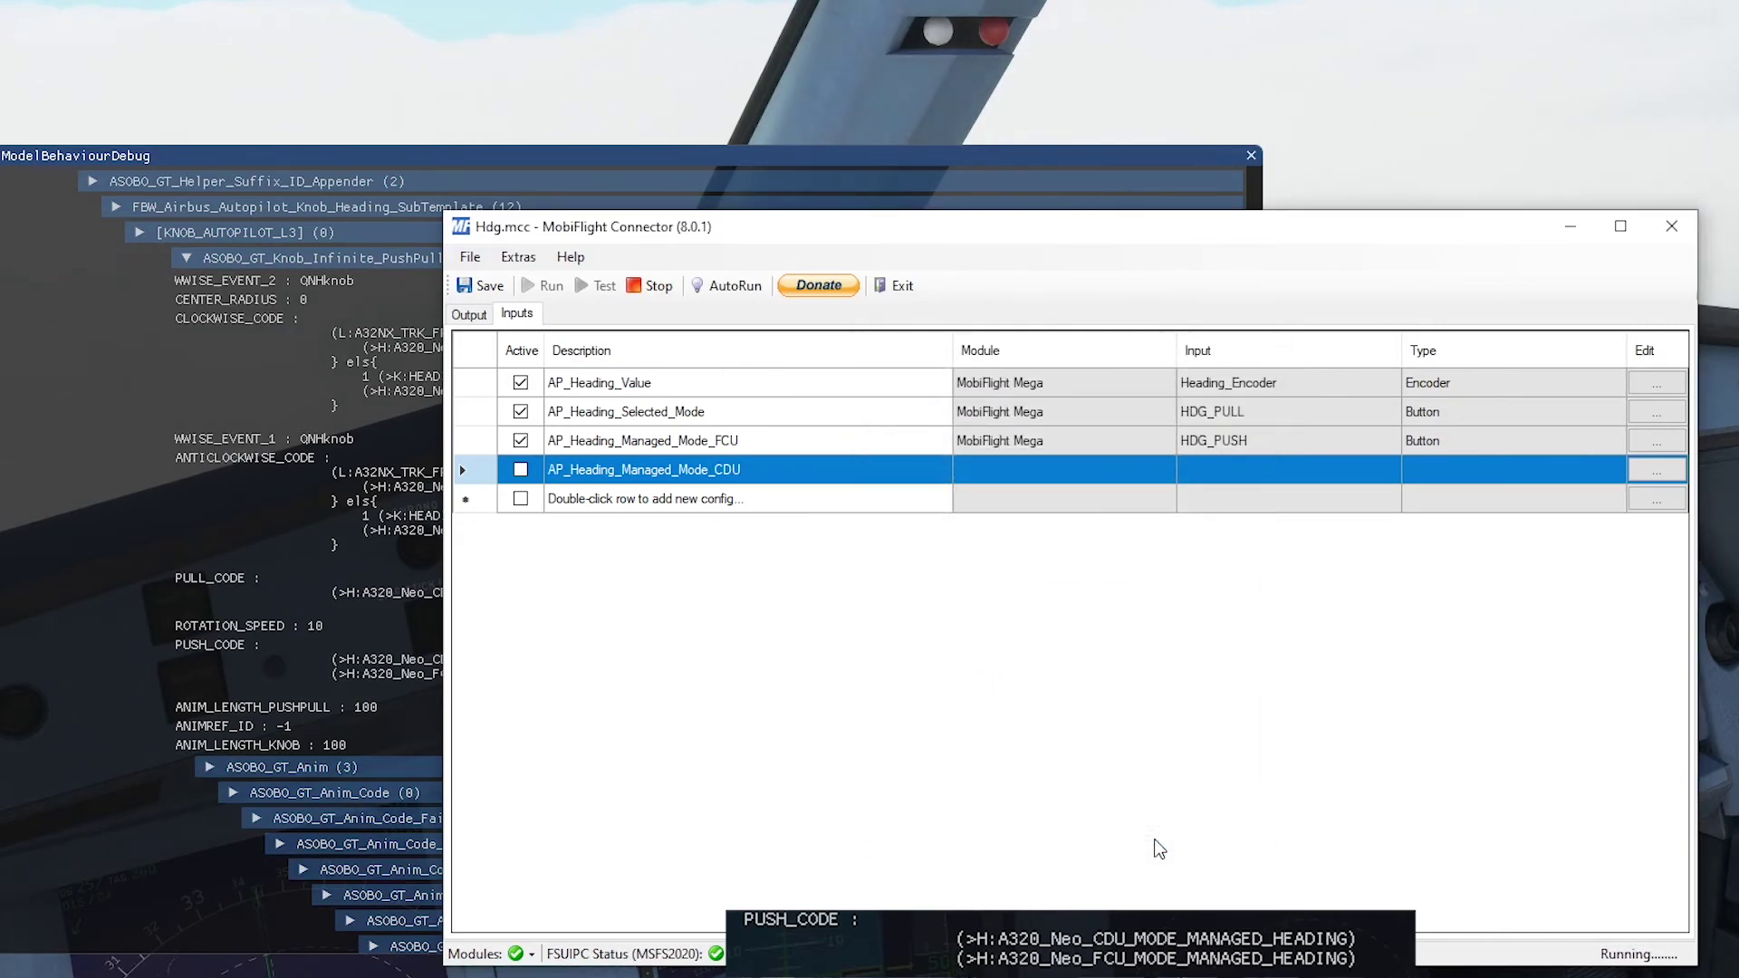
# Step: Tick Active on the AP_Heading_Managed_Mode_CDU row
pyautogui.click(520, 470)
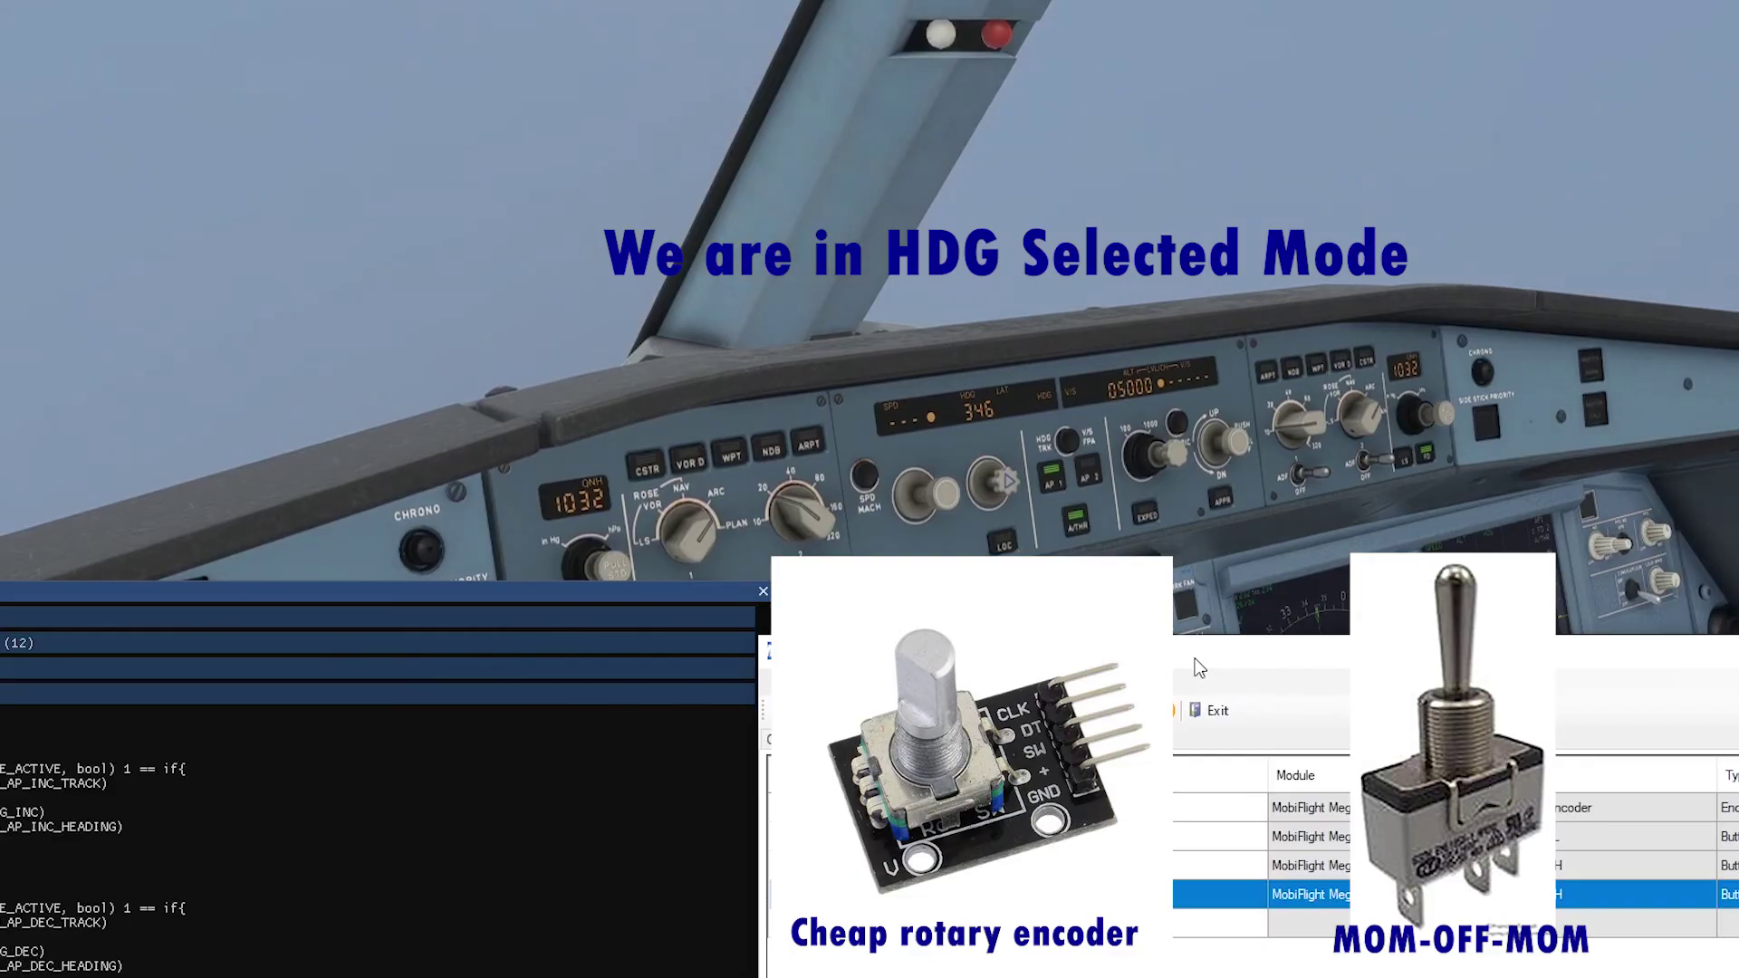